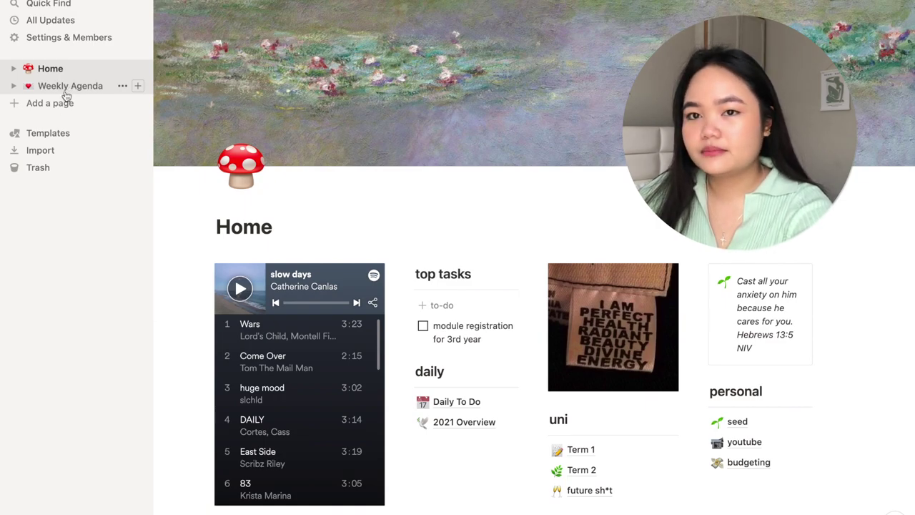
# Open the Weekly Agenda page and return to the Home page.
pyautogui.click(64, 88)
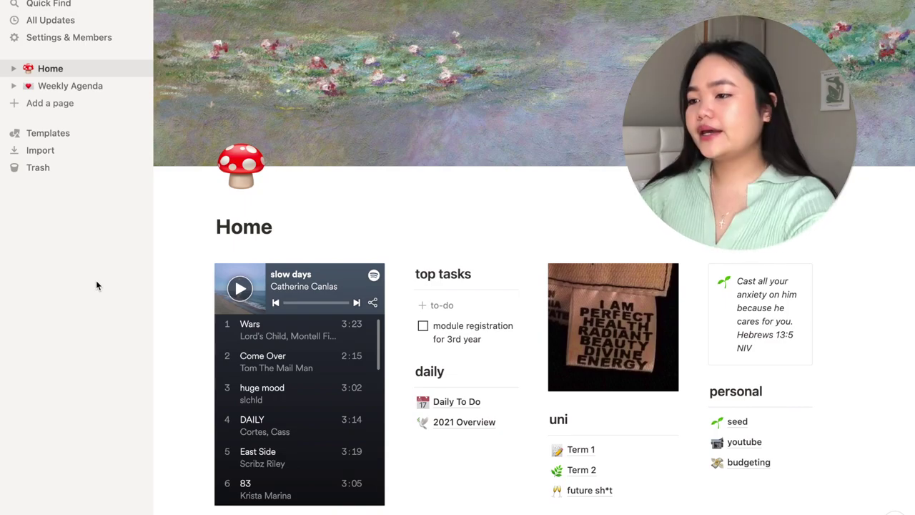
pyautogui.click(80, 86)
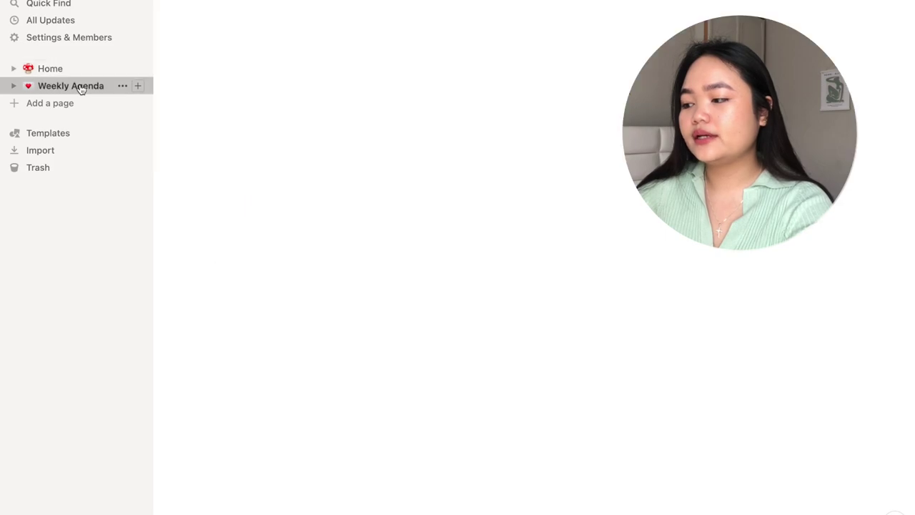
pyautogui.click(72, 73)
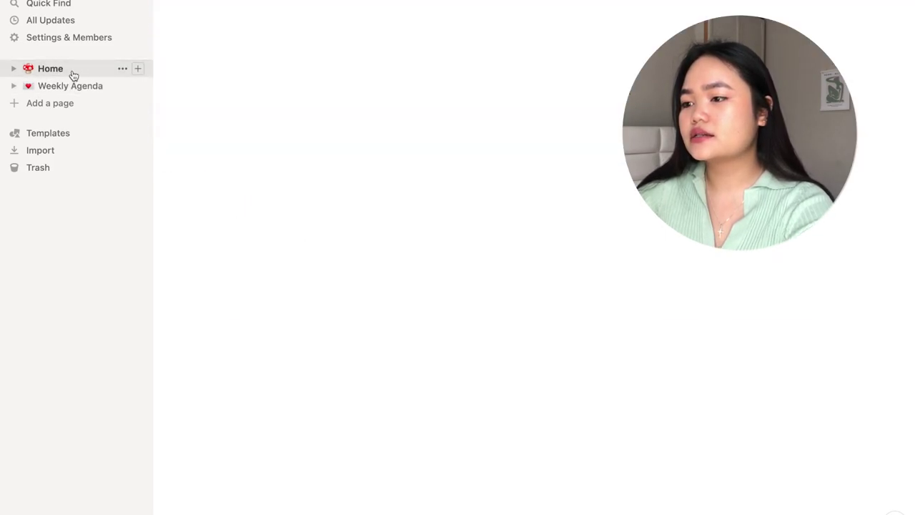
# Add a blank top-level page to the workspace and delete it again.
pyautogui.click(71, 103)
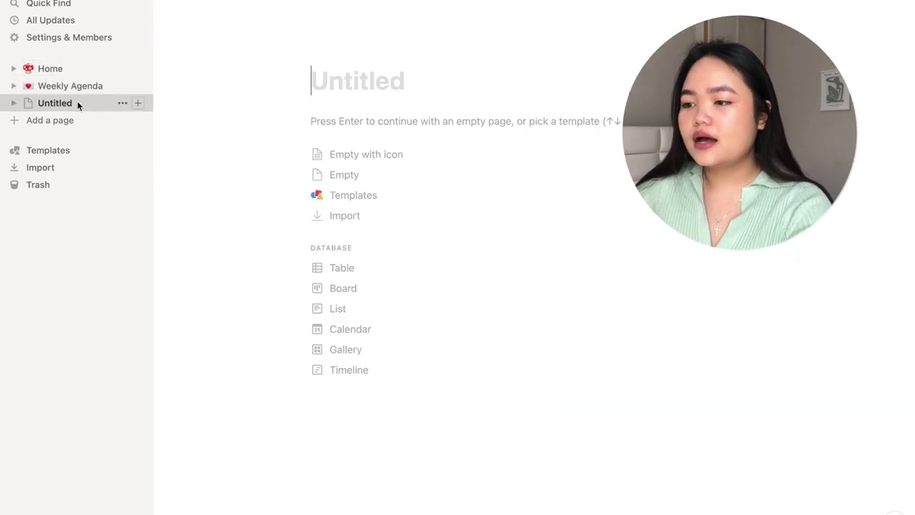
pyautogui.rightClick(77, 103)
pyautogui.click(110, 114)
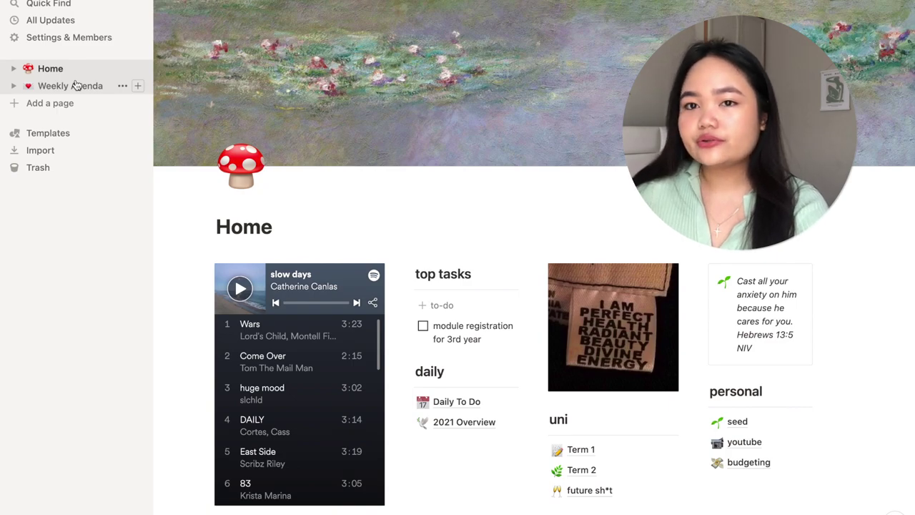
# Look through the Home page's layout, from its cover and column sections down to the reflect gallery and back.
pyautogui.moveTo(76, 86)
pyautogui.mouseDown()
pyautogui.moveTo(76, 72)
pyautogui.moveTo(78, 84)
pyautogui.mouseUp()
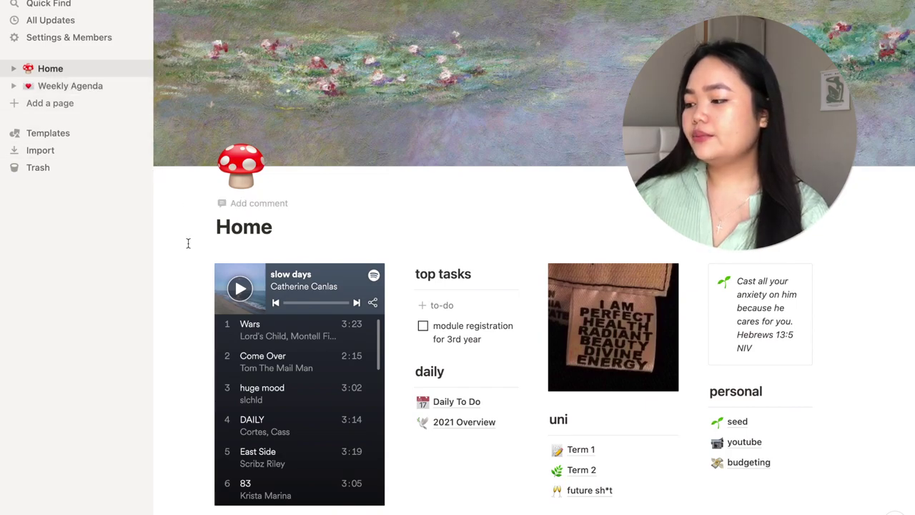
pyautogui.scroll(-5, 188, 243)
pyautogui.scroll(5, 188, 243)
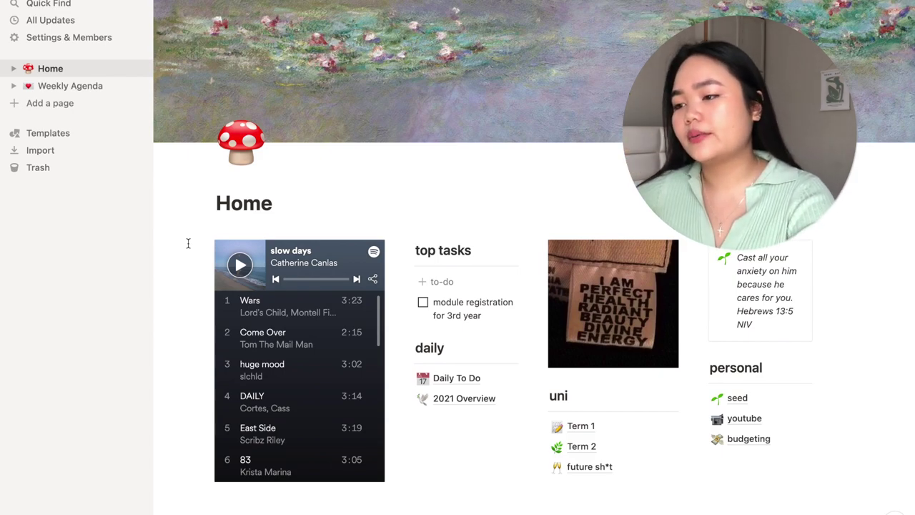
pyautogui.scroll(-3, 188, 310)
pyautogui.scroll(1, 188, 311)
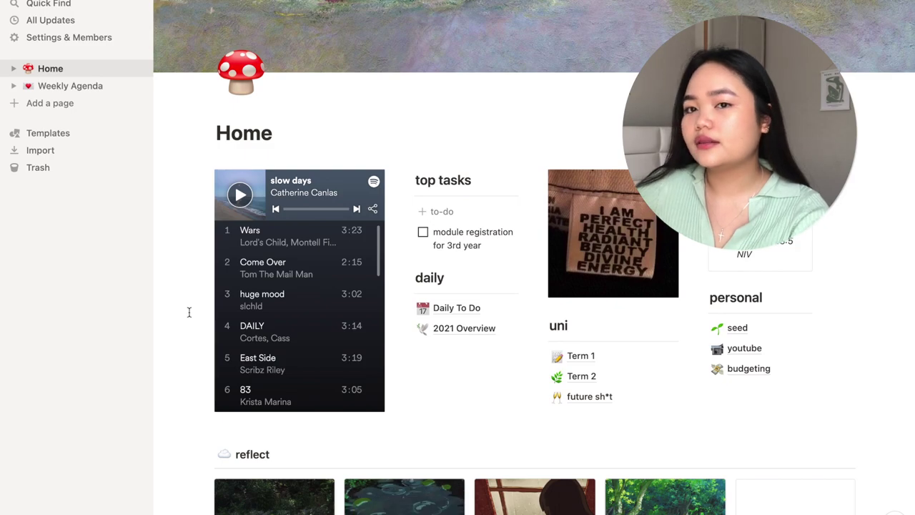
pyautogui.scroll(3, 190, 313)
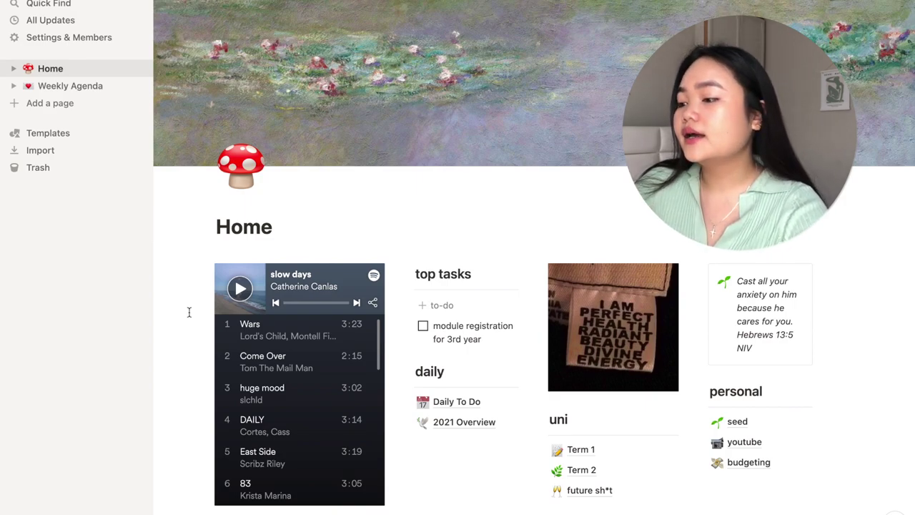
pyautogui.scroll(-3, 189, 313)
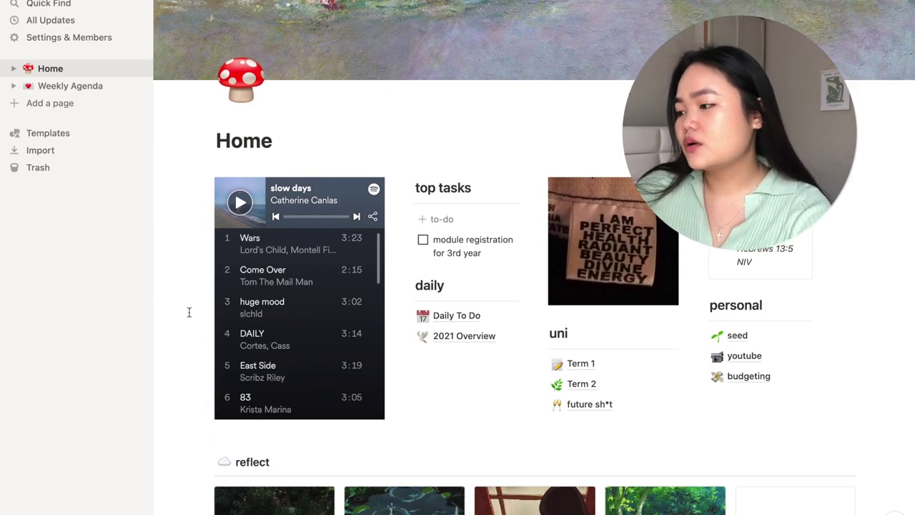
pyautogui.scroll(-10, 189, 312)
pyautogui.scroll(10, 189, 312)
pyautogui.scroll(-1, 190, 313)
pyautogui.scroll(1, 189, 312)
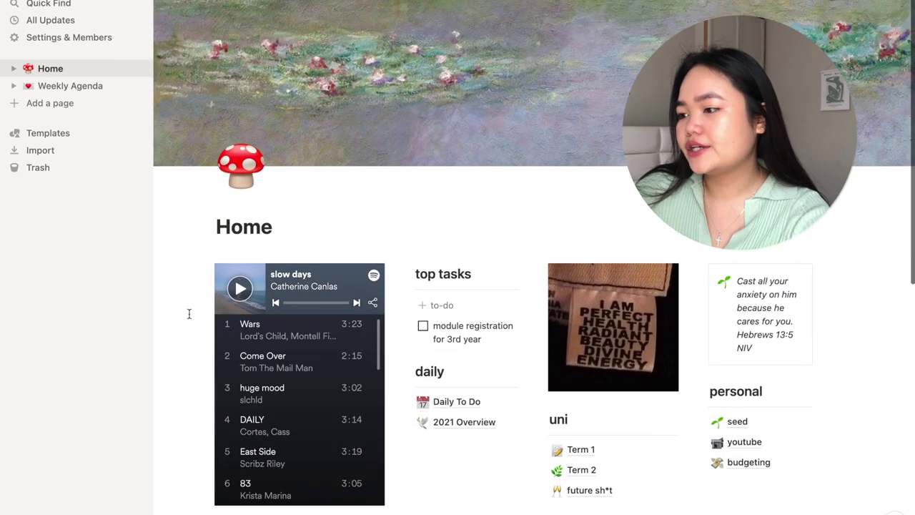
# Browse the emoji choices for the Home page's mushroom icon and close them without picking one.
pyautogui.click(252, 158)
pyautogui.scroll(-2, 191, 368)
pyautogui.scroll(-2, 191, 368)
pyautogui.scroll(4, 192, 368)
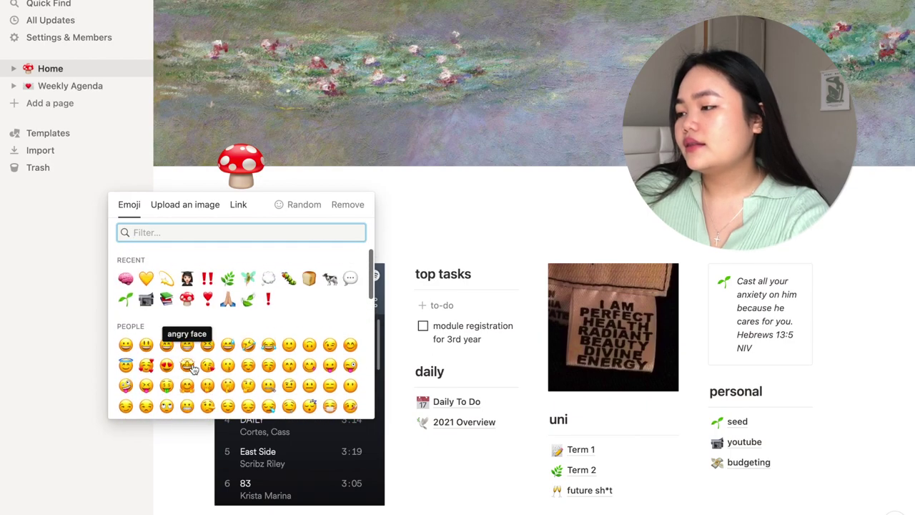
pyautogui.click(458, 204)
# Browse the built-in cover images for the Home page, from the color gradients to the NASA and Met Museum collections.
pyautogui.moveTo(817, 136)
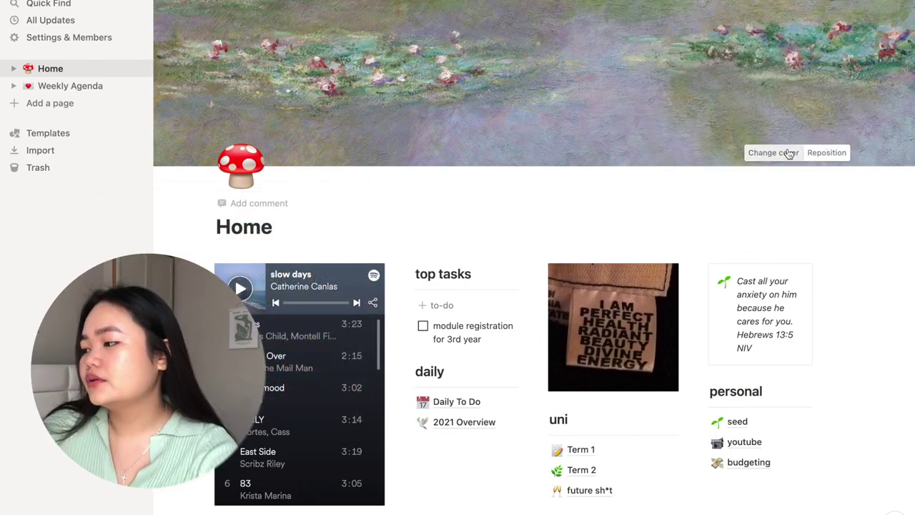
pyautogui.click(789, 153)
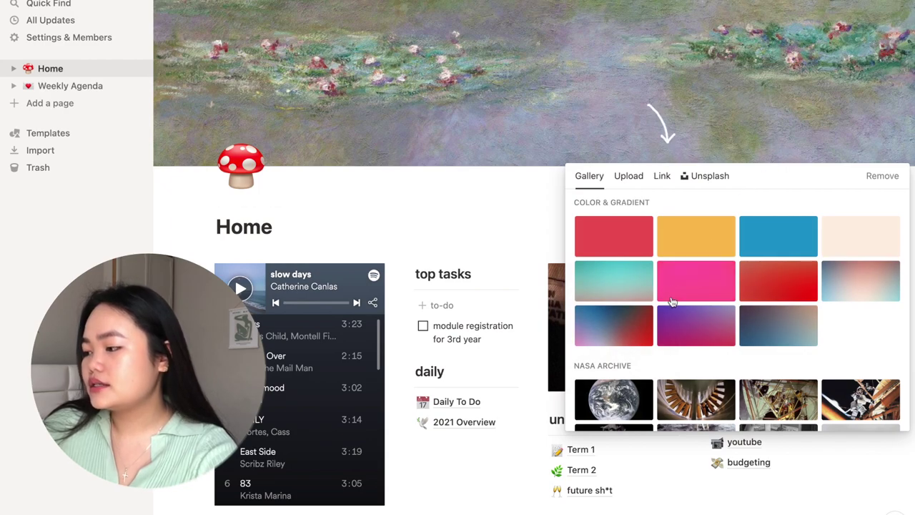
pyautogui.scroll(-10, 672, 302)
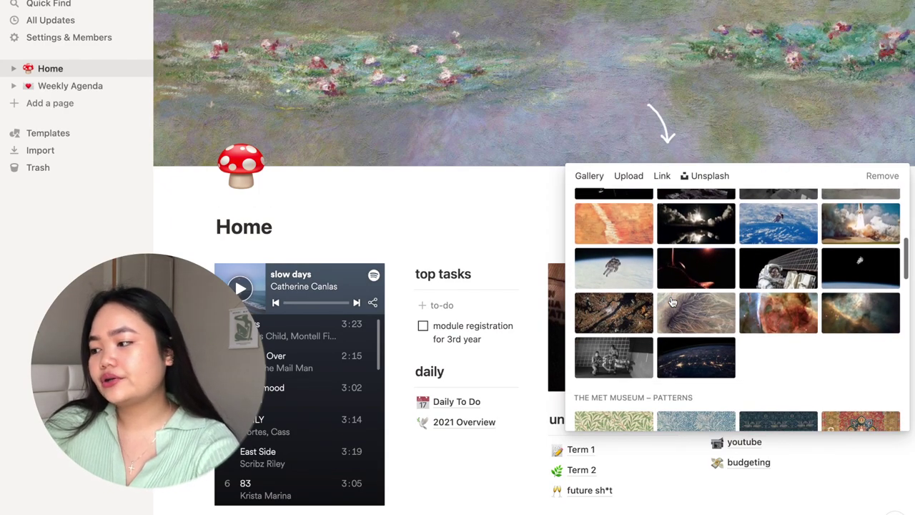
pyautogui.scroll(-3, 671, 302)
pyautogui.scroll(5, 671, 301)
pyautogui.scroll(5, 671, 302)
# Examine the options for uploading a cover image or linking one from the web, leaving the current cover in place.
pyautogui.click(626, 179)
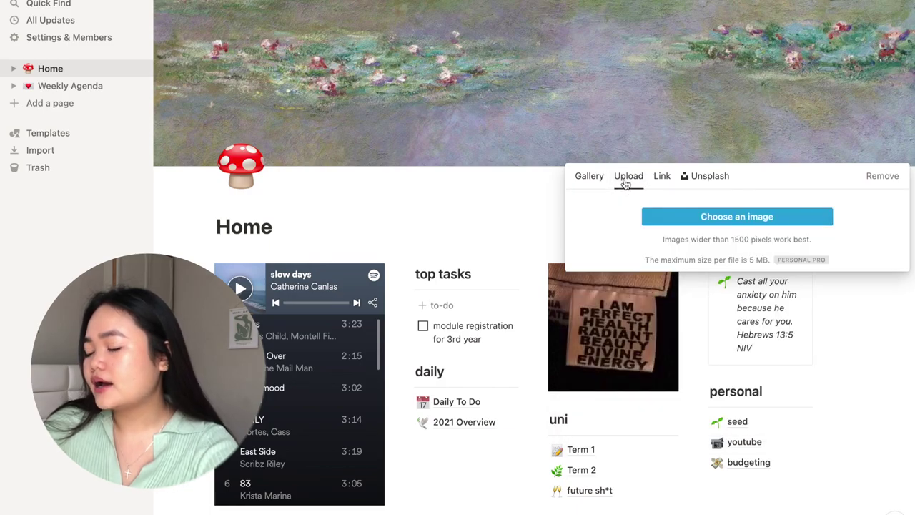
pyautogui.click(692, 223)
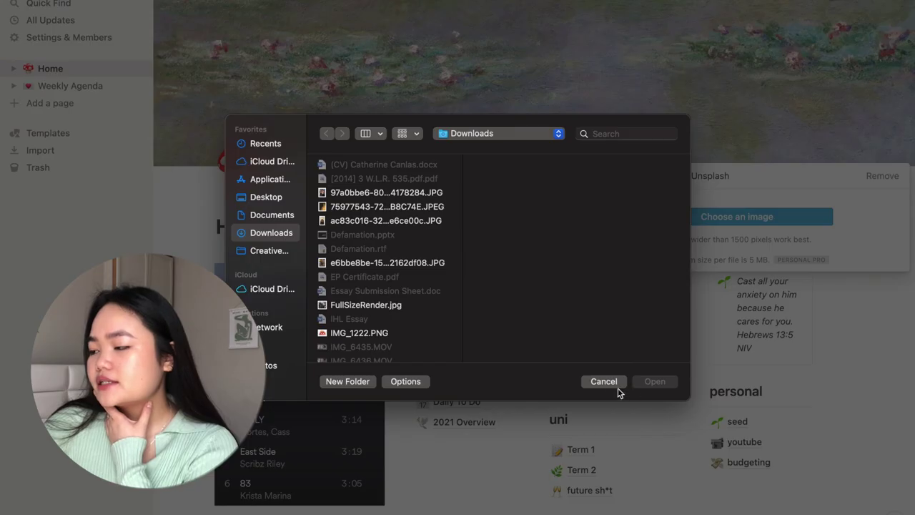
pyautogui.click(604, 378)
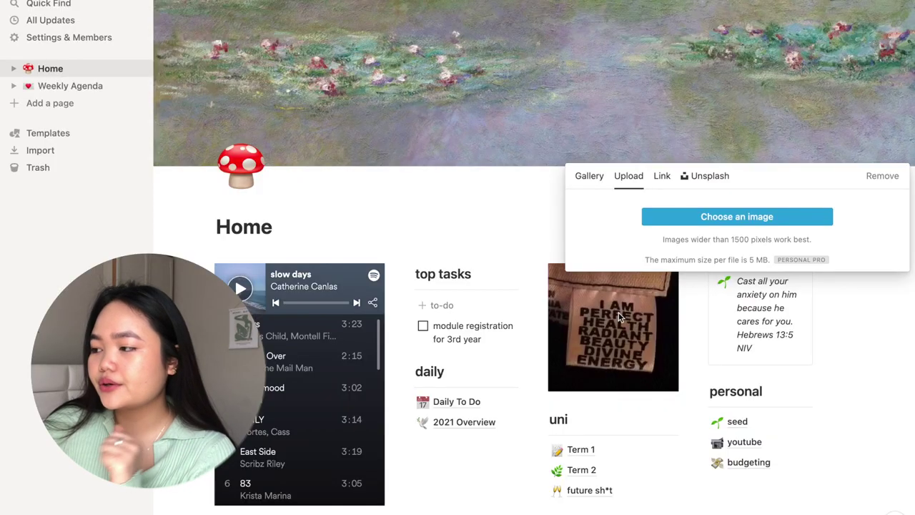
pyautogui.click(662, 179)
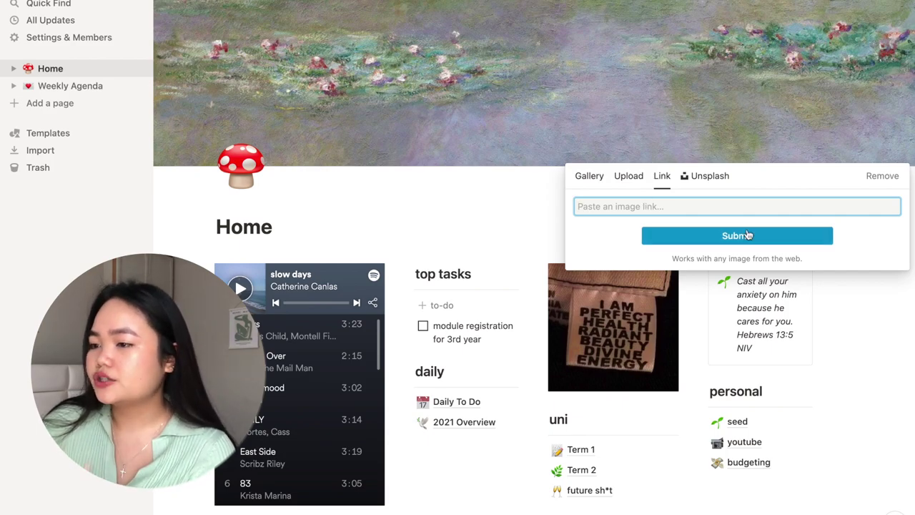
pyautogui.click(484, 232)
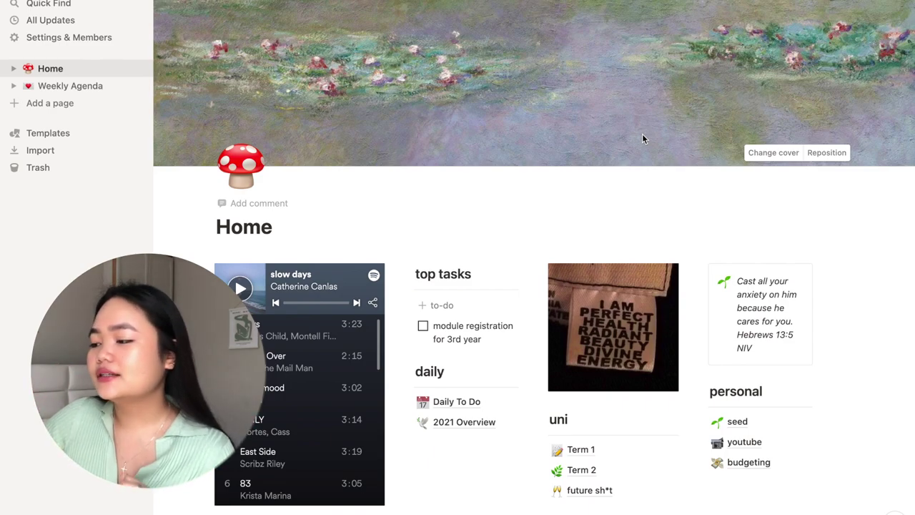
# Play the embedded slow days Spotify playlist briefly, pause it and dismiss the full-playlist overlay.
pyautogui.scroll(-3, 642, 134)
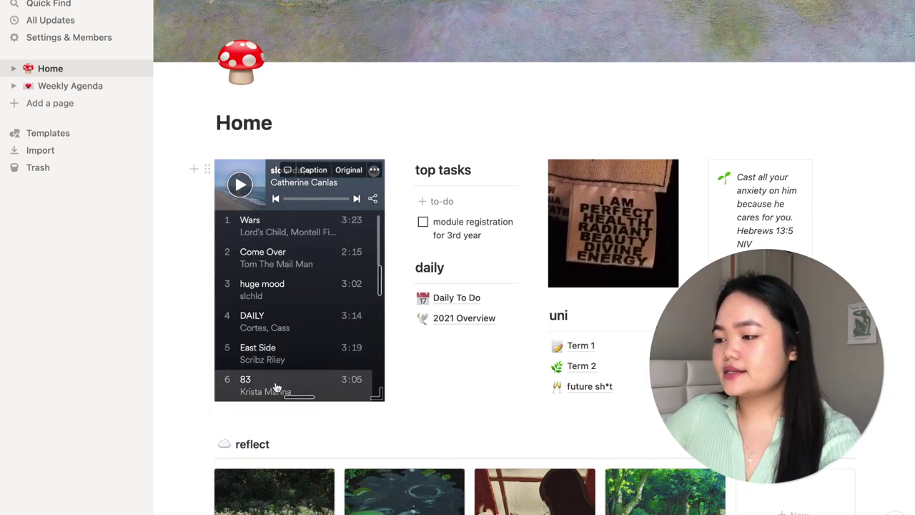
pyautogui.scroll(2, 343, 335)
pyautogui.scroll(-1, 344, 337)
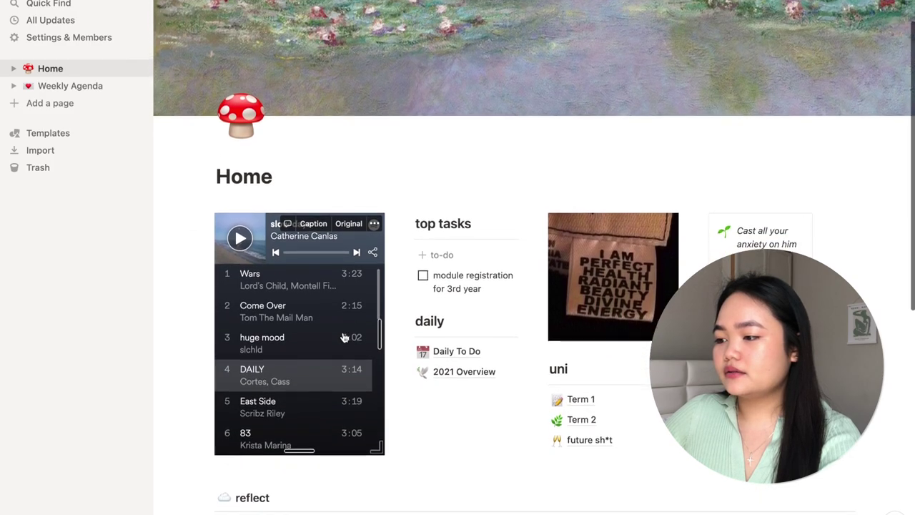
pyautogui.scroll(-2, 199, 381)
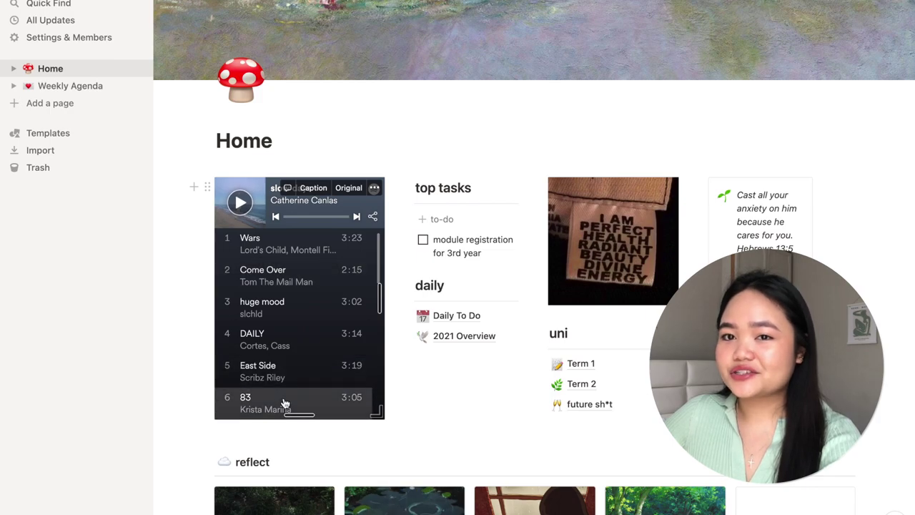
pyautogui.scroll(-1, 284, 403)
pyautogui.scroll(1, 257, 314)
pyautogui.click(241, 203)
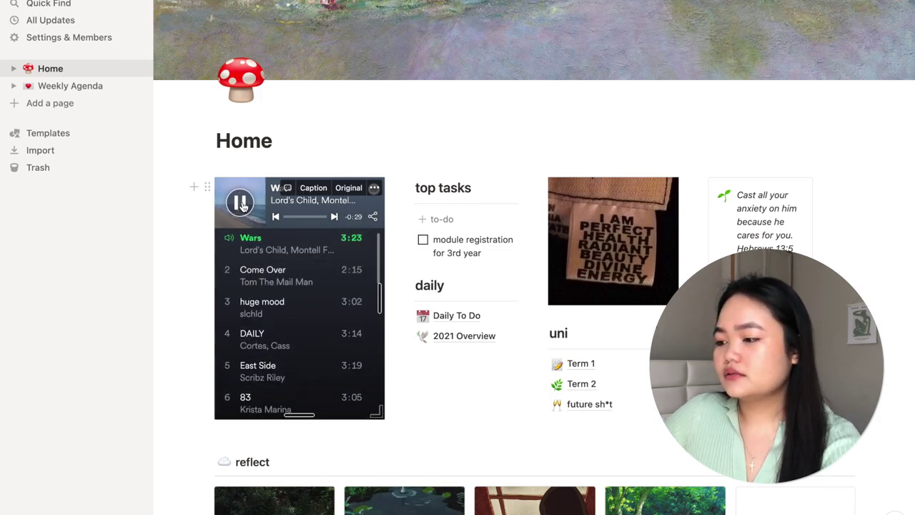
pyautogui.press('XF86AudioLowerVolume')
pyautogui.click(242, 205)
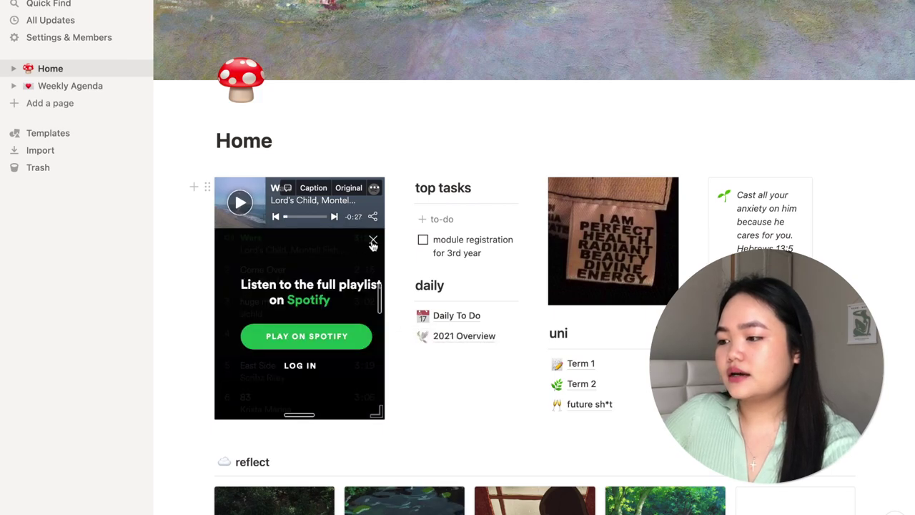
pyautogui.click(373, 240)
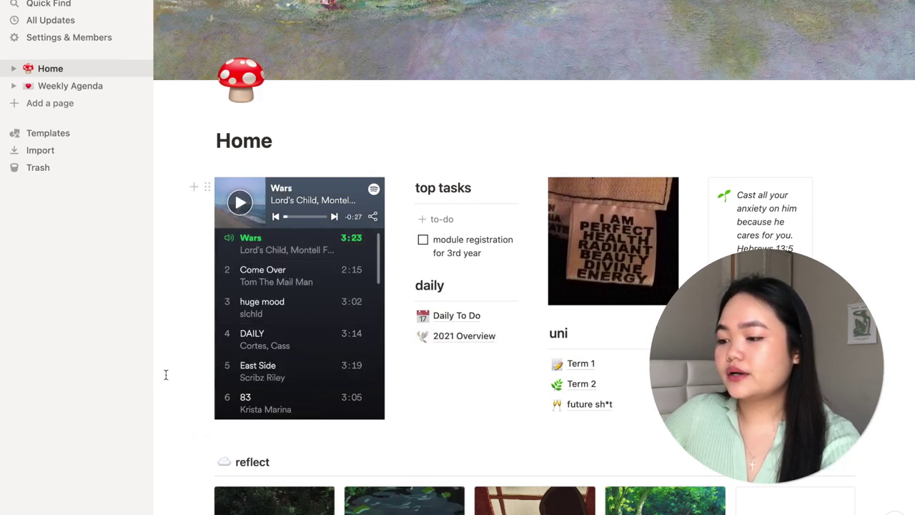
# Try adding an audio block below the Spotify playlist, check its upload and embed-link options, and undo the insertion.
pyautogui.scroll(-2, 205, 308)
pyautogui.scroll(2, 210, 300)
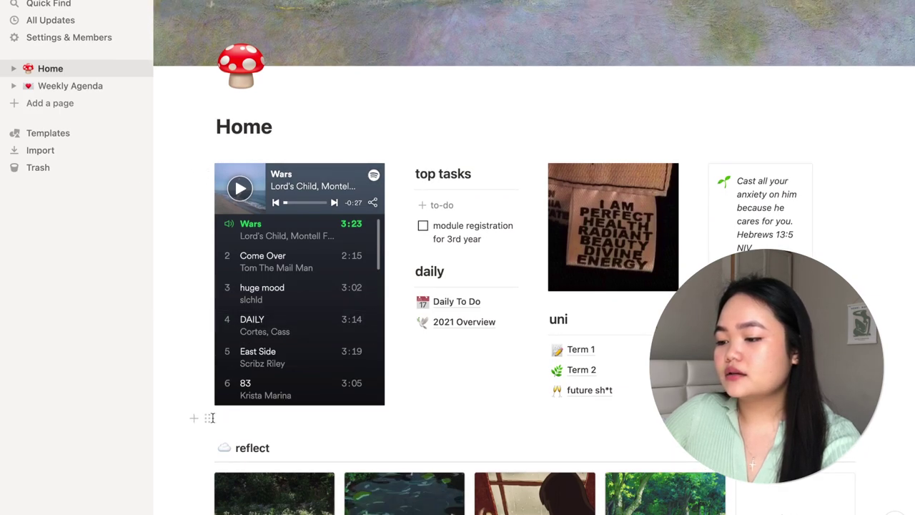
pyautogui.click(193, 418)
pyautogui.scroll(-5, 303, 334)
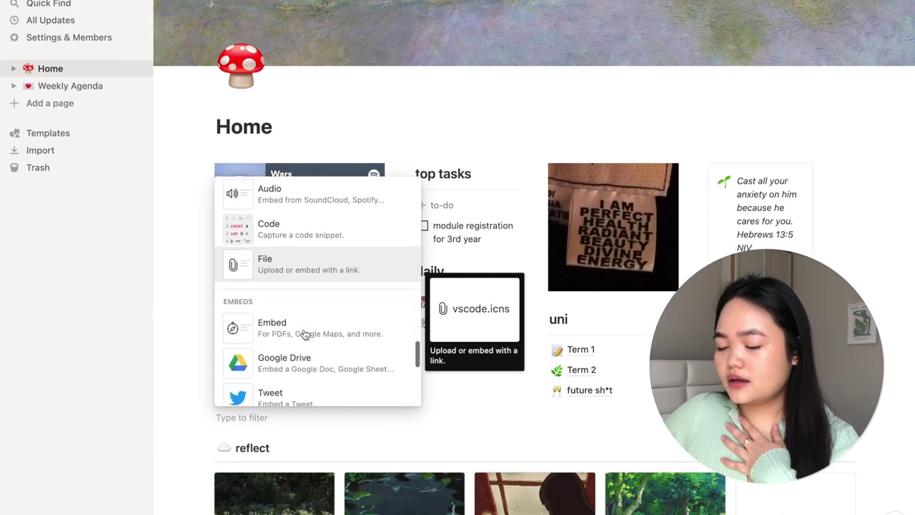
pyautogui.scroll(2, 304, 334)
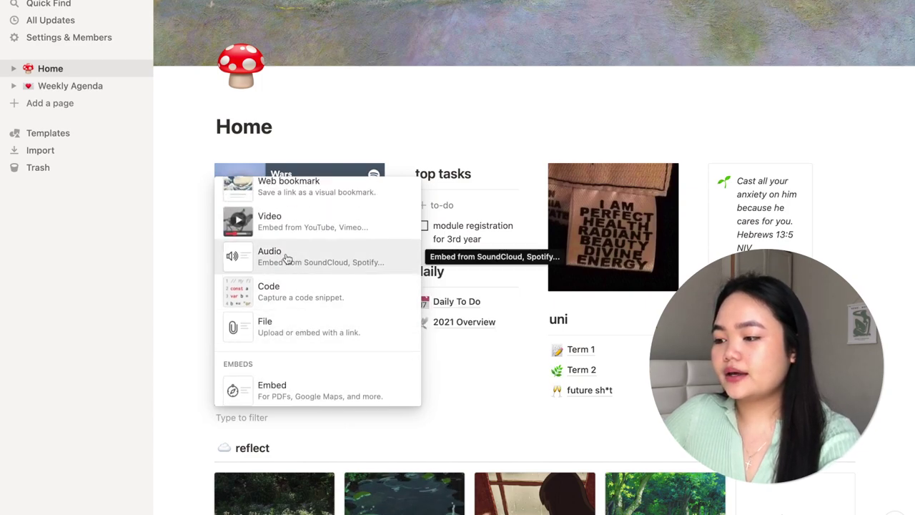
pyautogui.click(286, 256)
pyautogui.click(309, 367)
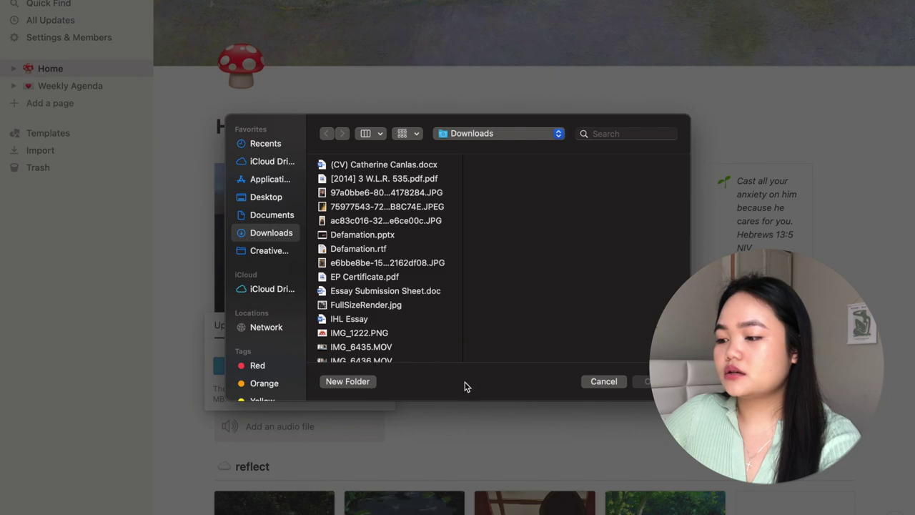
pyautogui.click(603, 381)
pyautogui.click(277, 323)
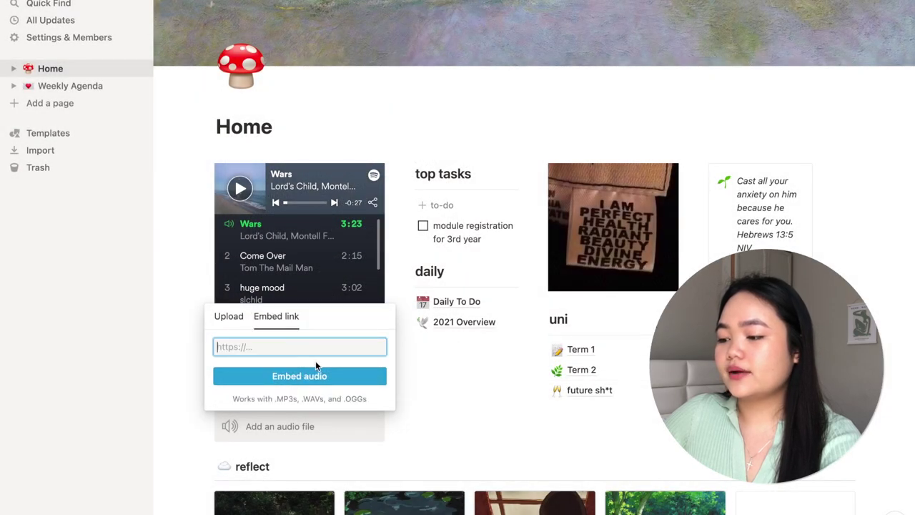
pyautogui.press('super+z')
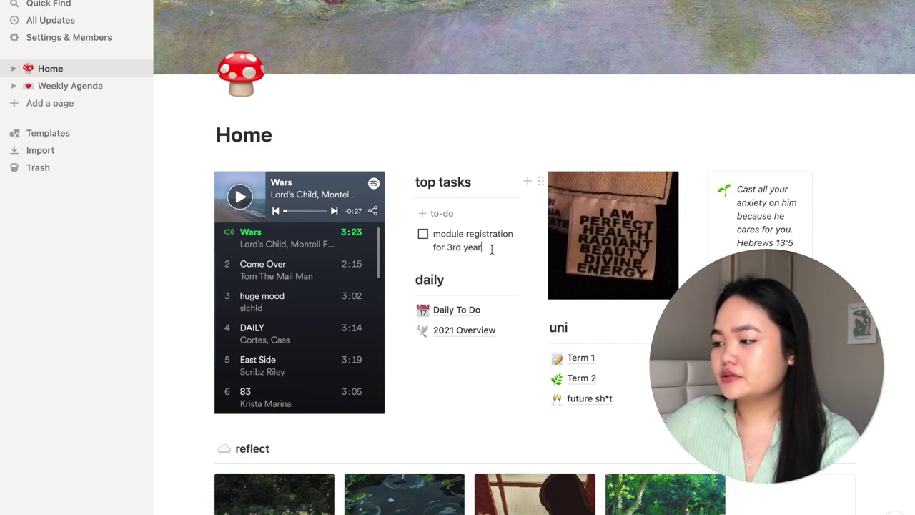
pyautogui.scroll(-1, 491, 249)
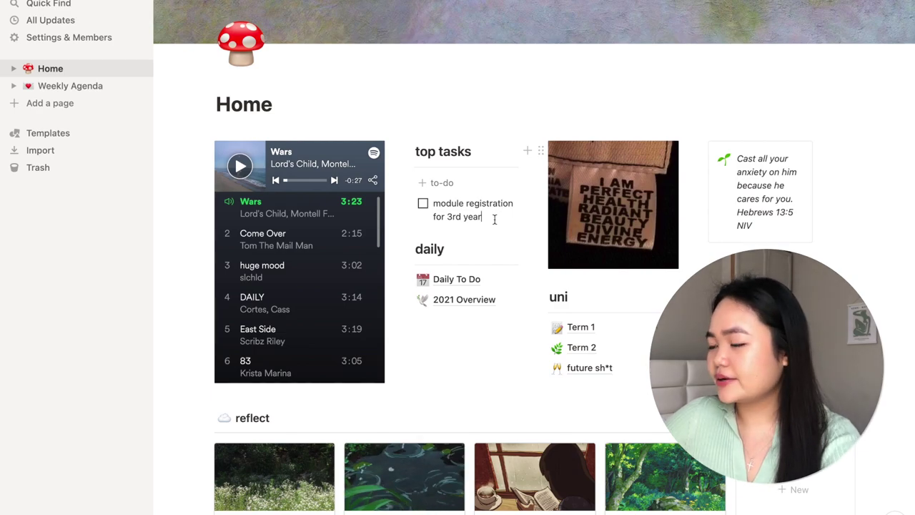
pyautogui.scroll(-1, 469, 214)
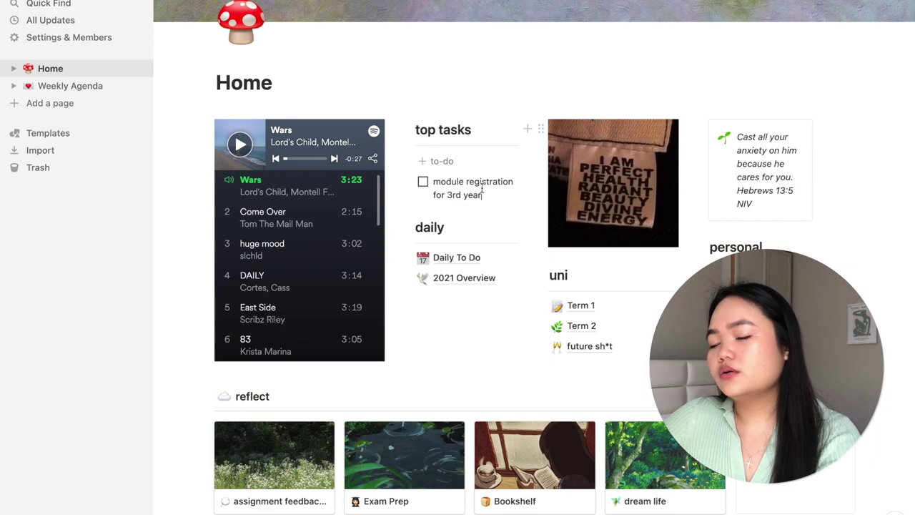
pyautogui.scroll(-1, 503, 227)
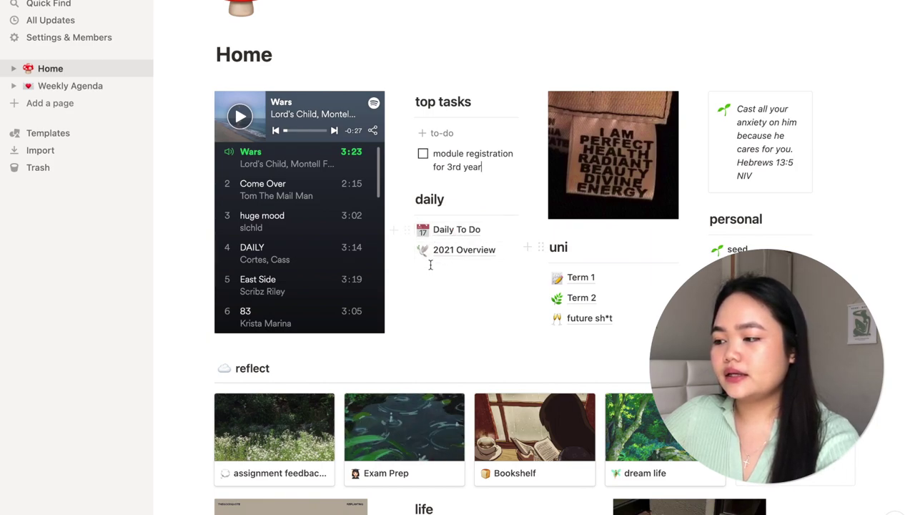
# Open the Daily To Do page and look through its daily checklist and the Book and Bible quotes.
pyautogui.click(464, 237)
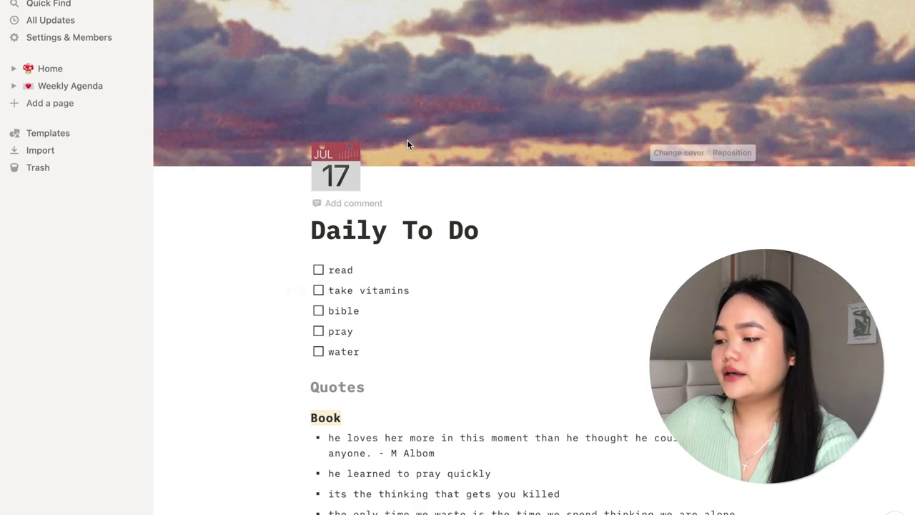
pyautogui.moveTo(380, 343); pyautogui.dragTo(341, 259)
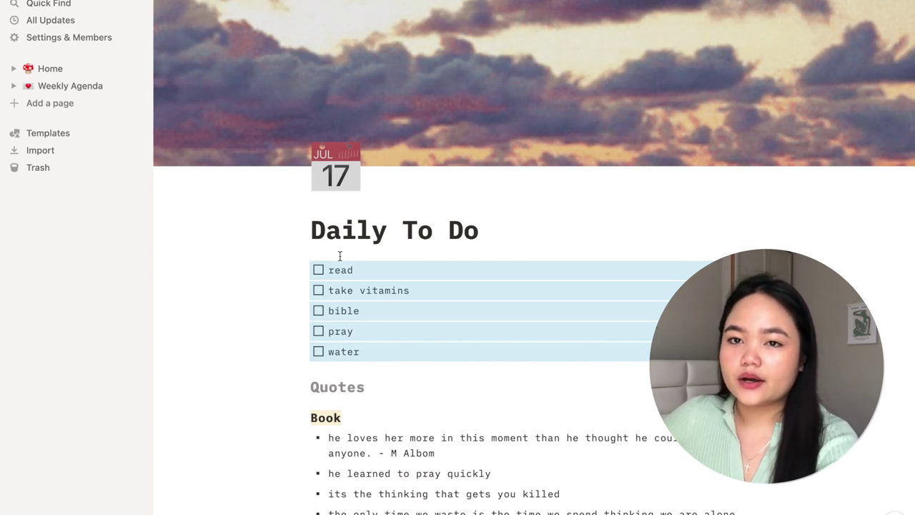
pyautogui.click(385, 350)
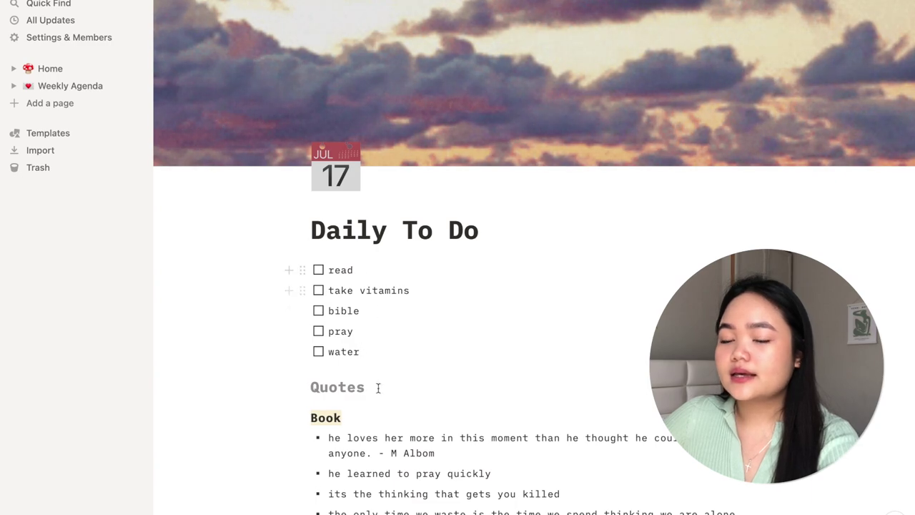
pyautogui.scroll(-10, 339, 350)
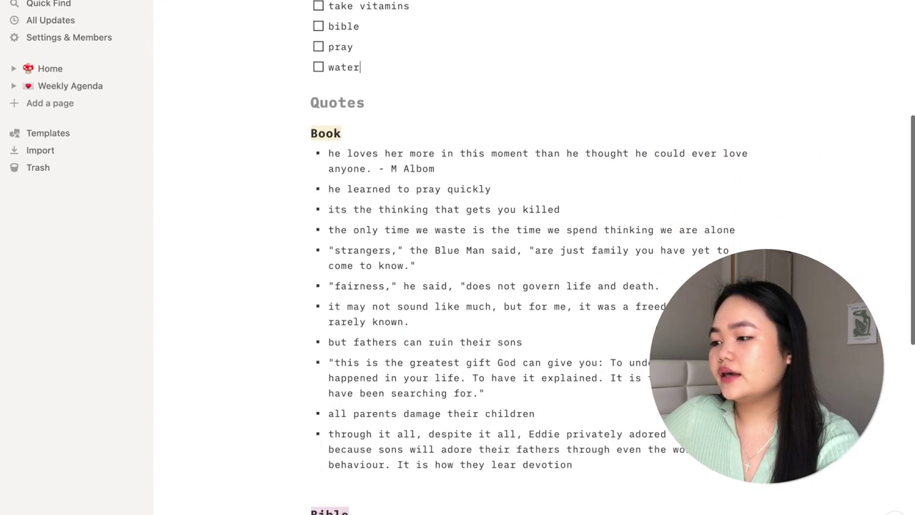
pyautogui.scroll(6, 536, 258)
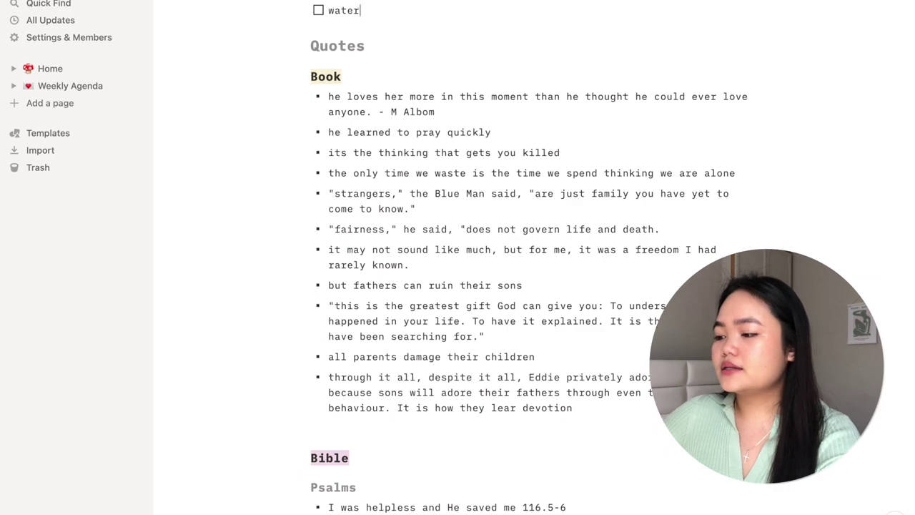
pyautogui.scroll(-3, 647, 376)
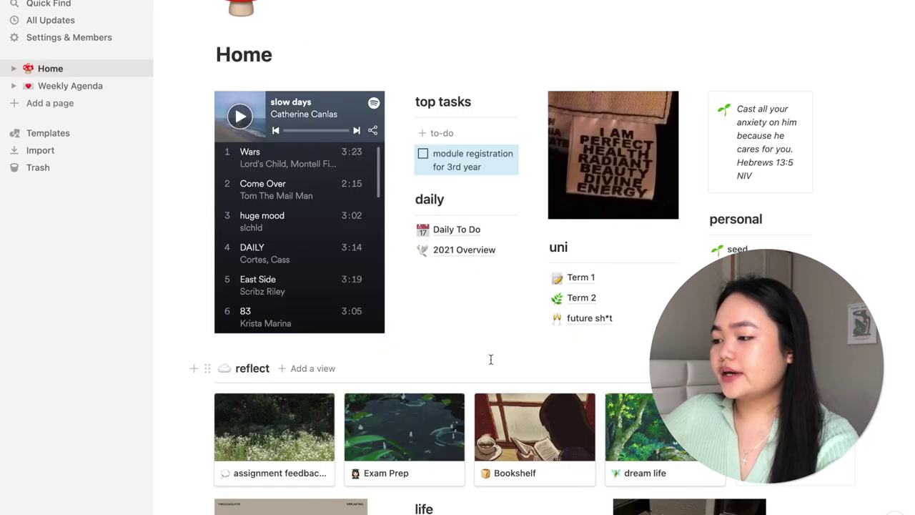
# Open the 2021 Overview page from the daily section and look over its March 2021 calendar.
pyautogui.click(460, 249)
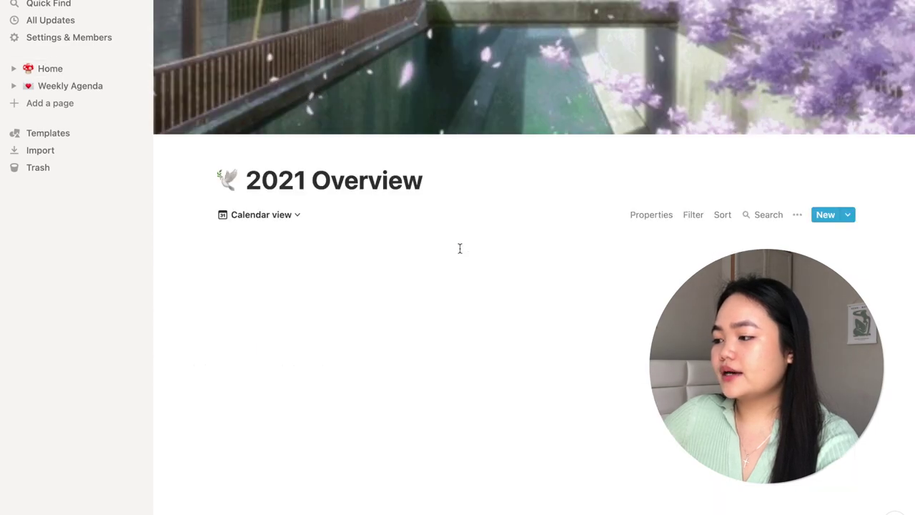
pyautogui.scroll(-5, 460, 248)
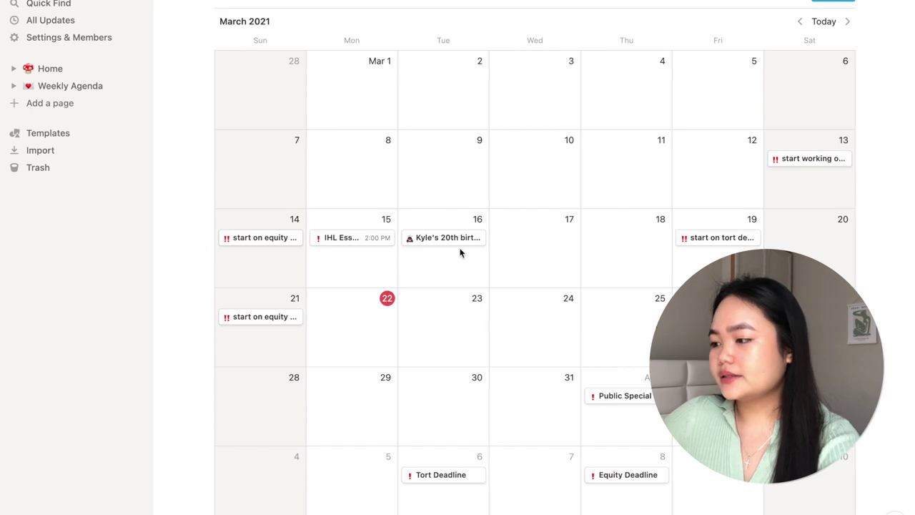
pyautogui.scroll(4, 460, 251)
# Switch the 2021 Overview to its Board view and look across the goals and month columns.
pyautogui.click(293, 165)
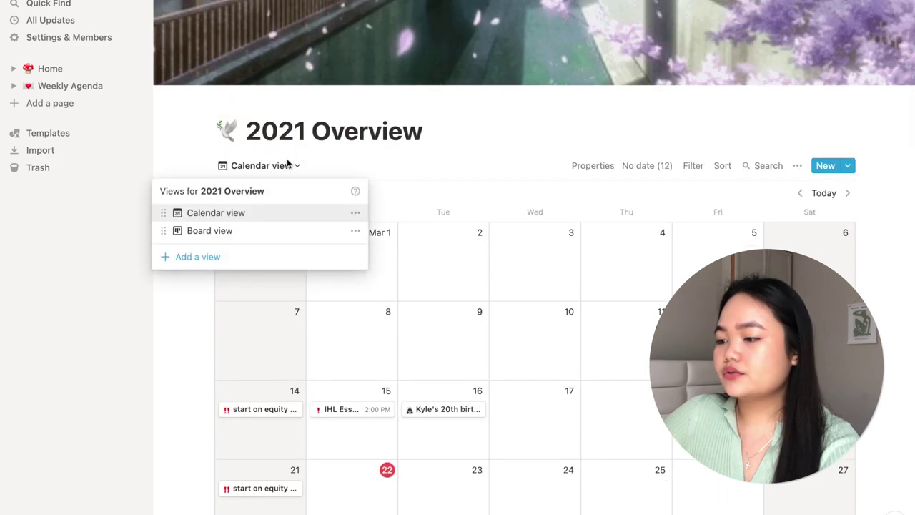
pyautogui.click(284, 230)
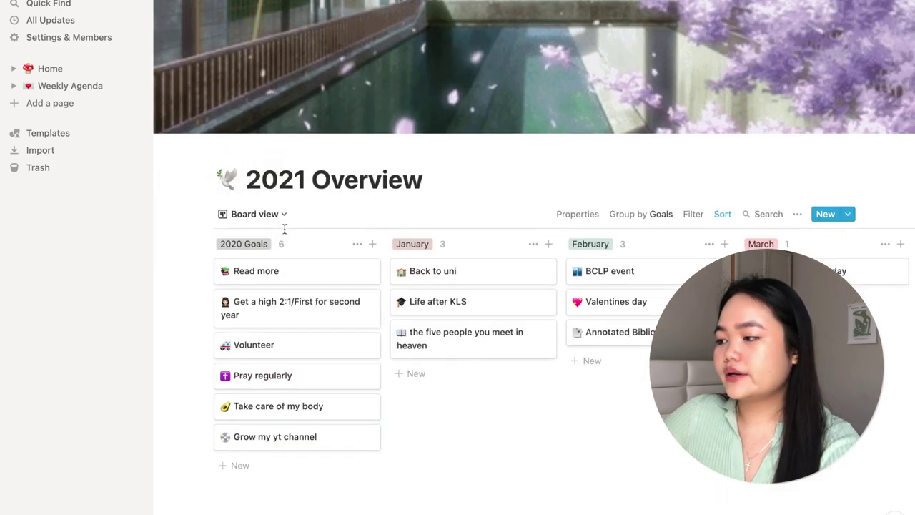
pyautogui.scroll(-1, 284, 228)
pyautogui.hscroll(4, 374, 279)
pyautogui.hscroll(3, 374, 278)
pyautogui.hscroll(-7, 365, 272)
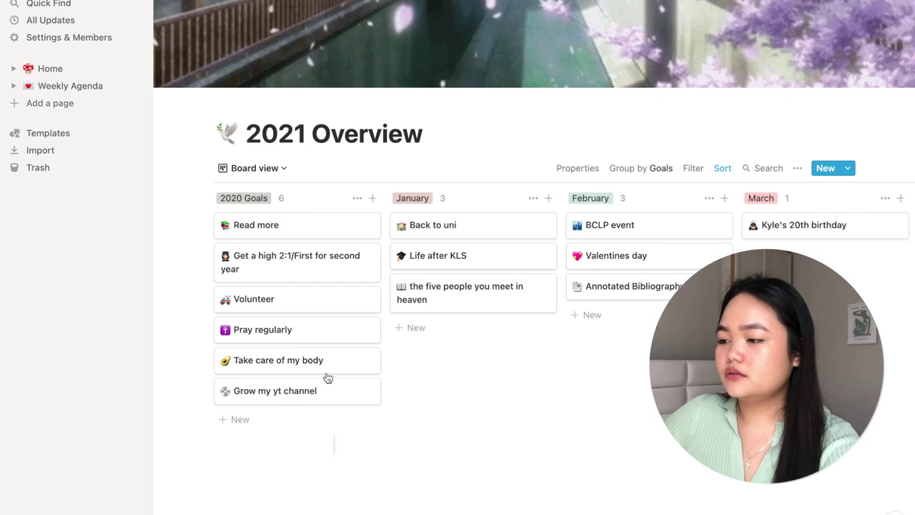
# Rename the board's 2020 Goals column as 2021 Goals.
pyautogui.click(246, 198)
pyautogui.press('BackSpace')
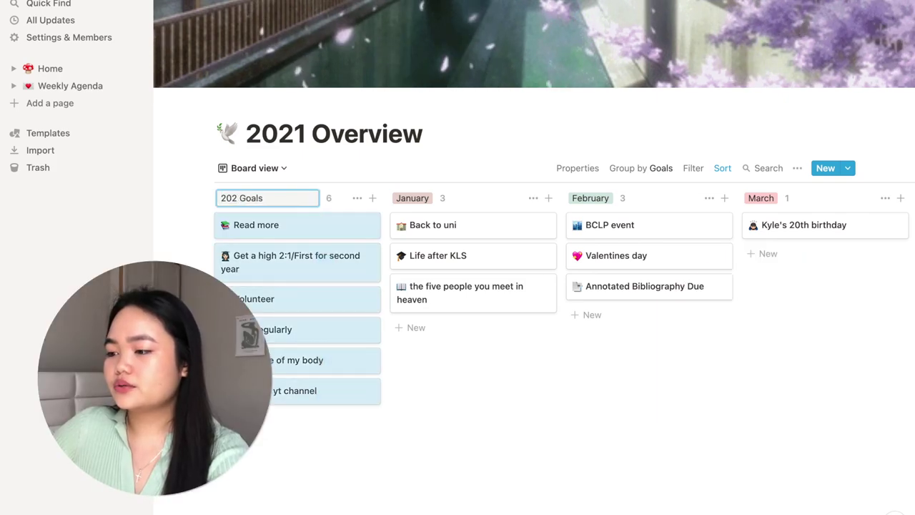
pyautogui.write('1')
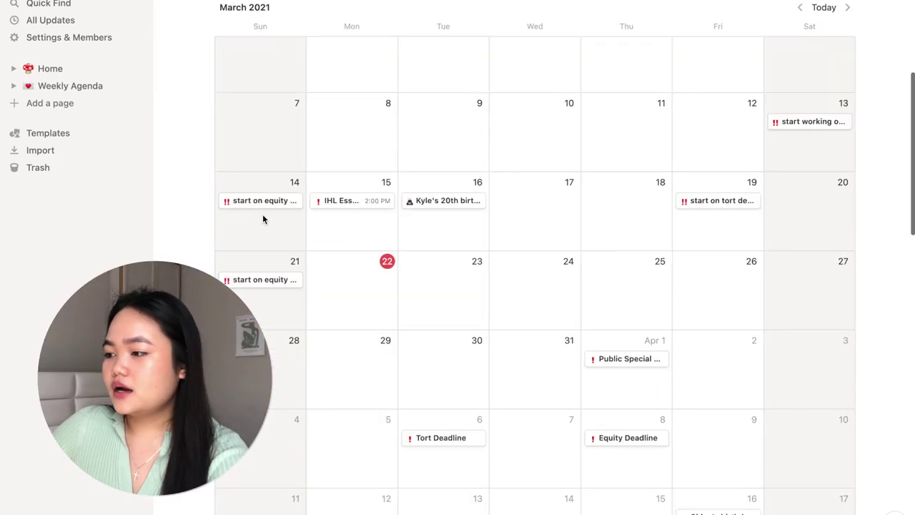
# Review the March 2021 calendar, viewing the tort deadline entry on March 19 and the equity entry on March 21.
pyautogui.scroll(-2, 262, 219)
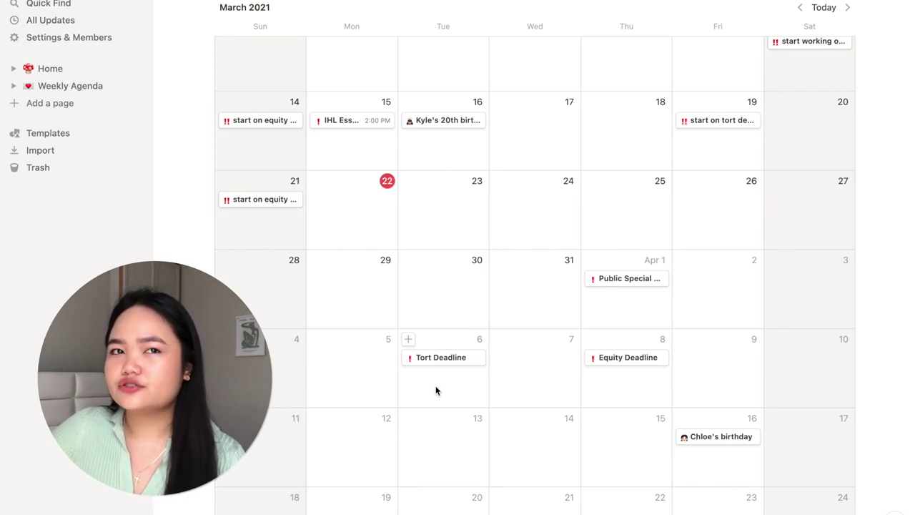
pyautogui.scroll(-1, 435, 390)
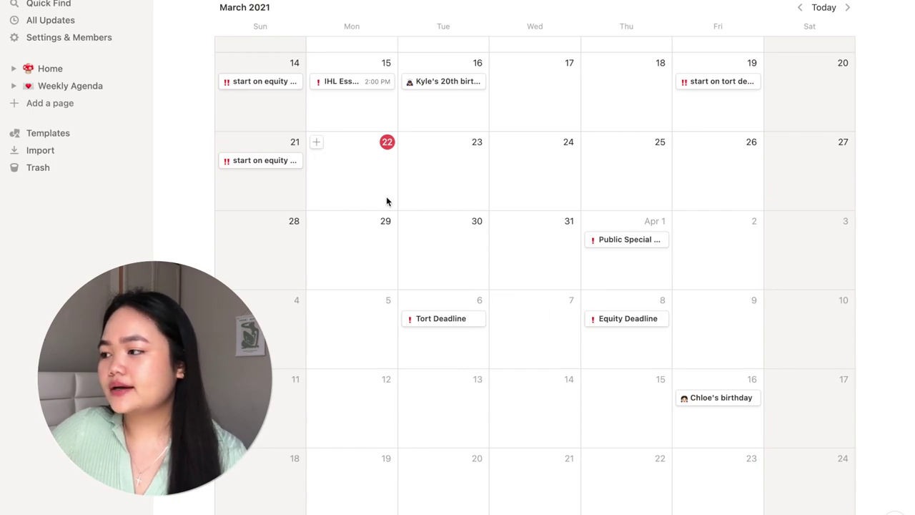
pyautogui.scroll(1, 658, 152)
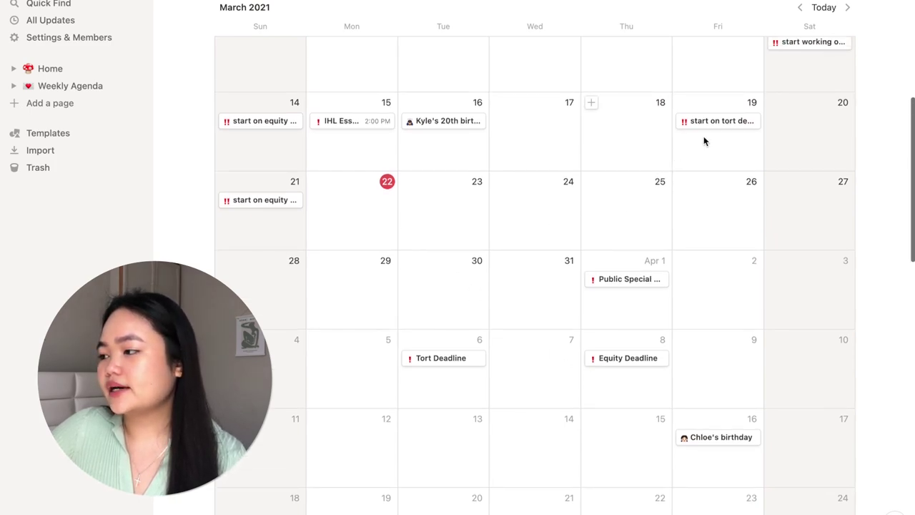
pyautogui.click(728, 125)
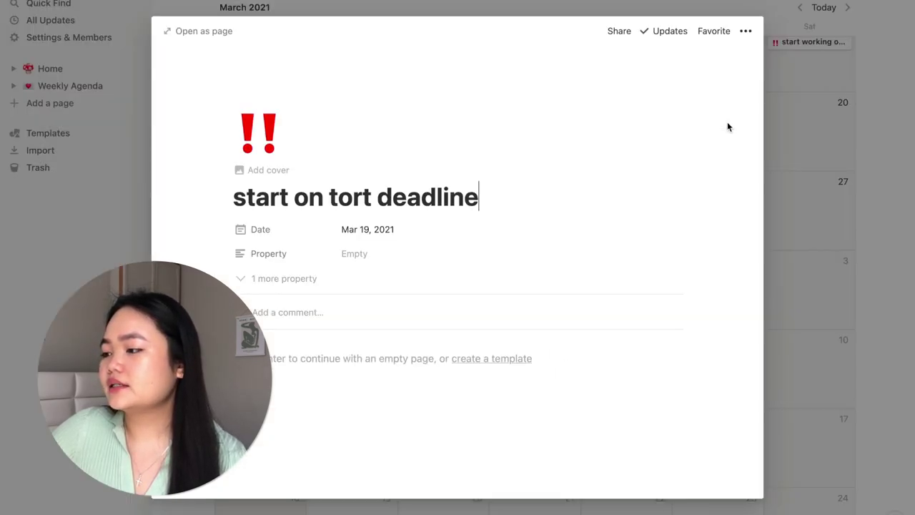
pyautogui.click(836, 199)
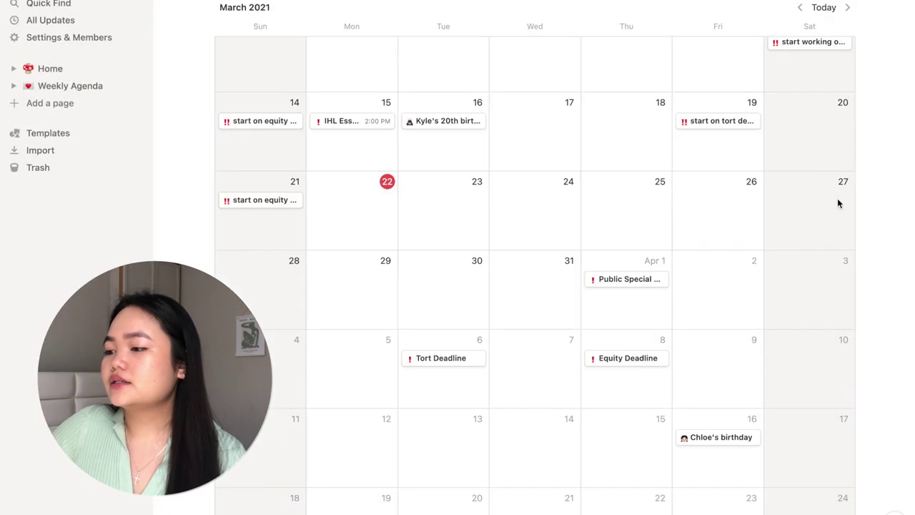
pyautogui.click(262, 200)
pyautogui.press('Escape')
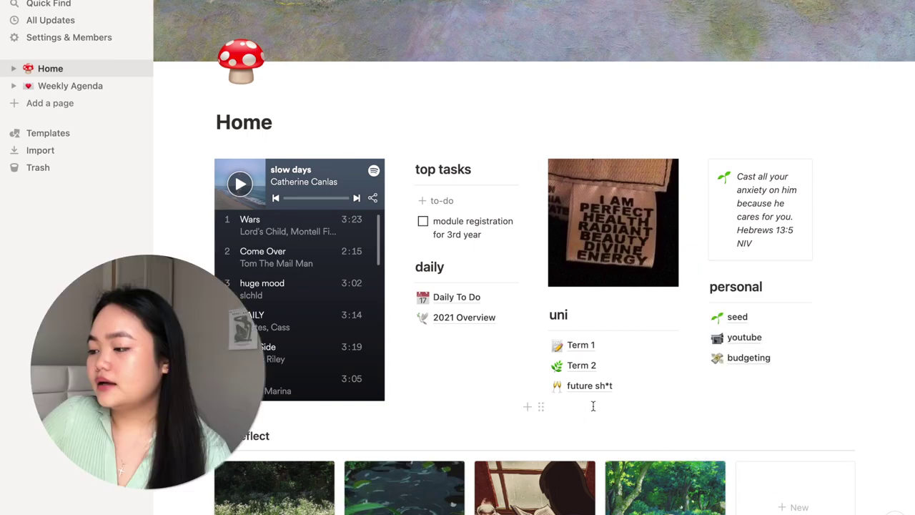
# Open the Term 2 page under uni and view the Semester 2 table on its Deadlines page.
pyautogui.click(587, 368)
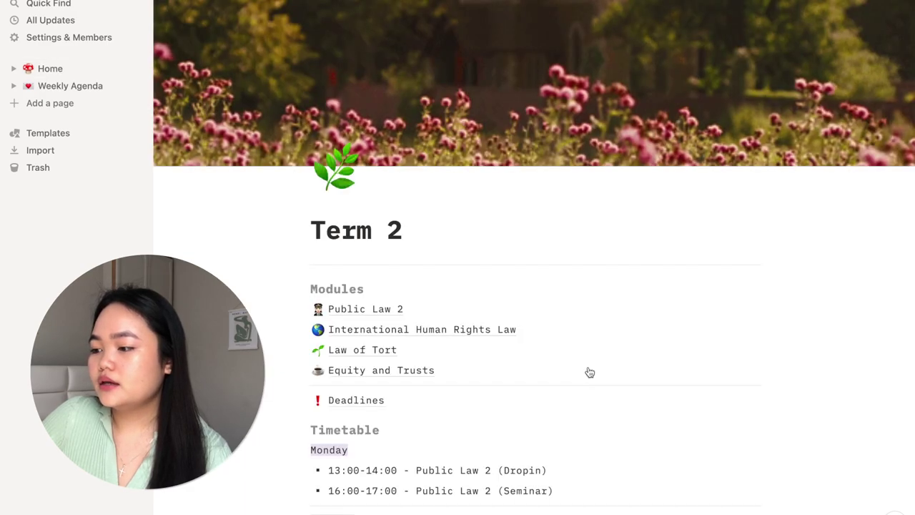
pyautogui.scroll(-2, 588, 371)
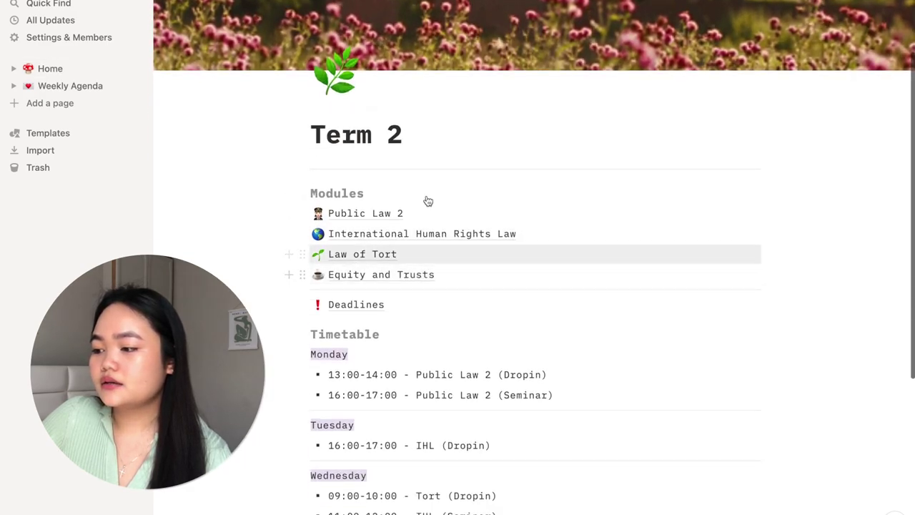
pyautogui.scroll(-2, 420, 264)
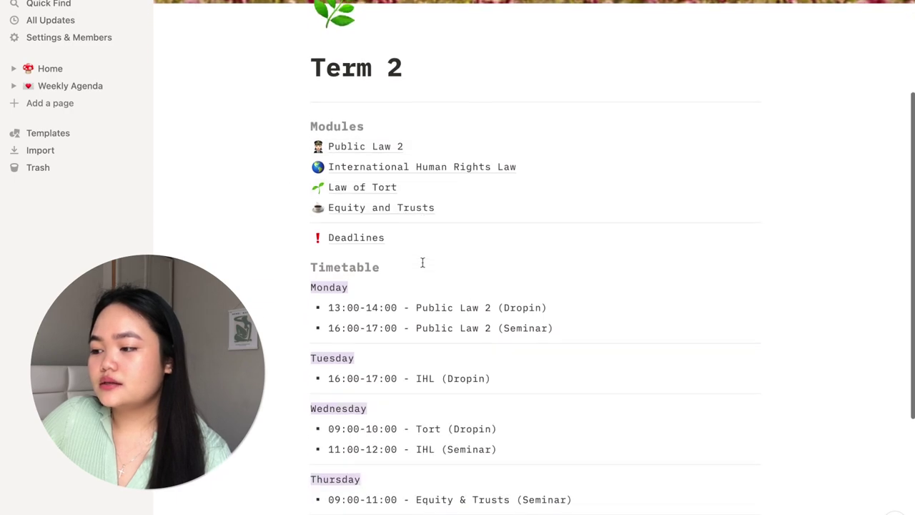
pyautogui.click(356, 240)
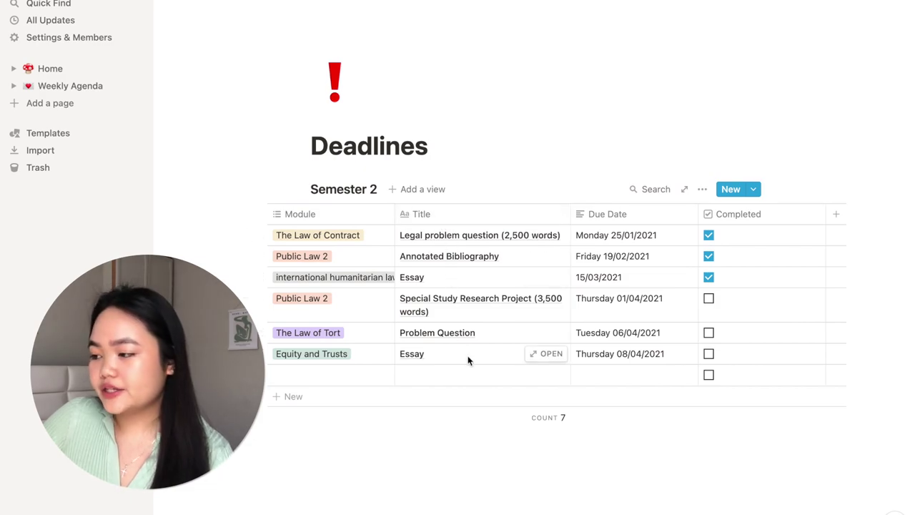
pyautogui.hscroll(2, 468, 359)
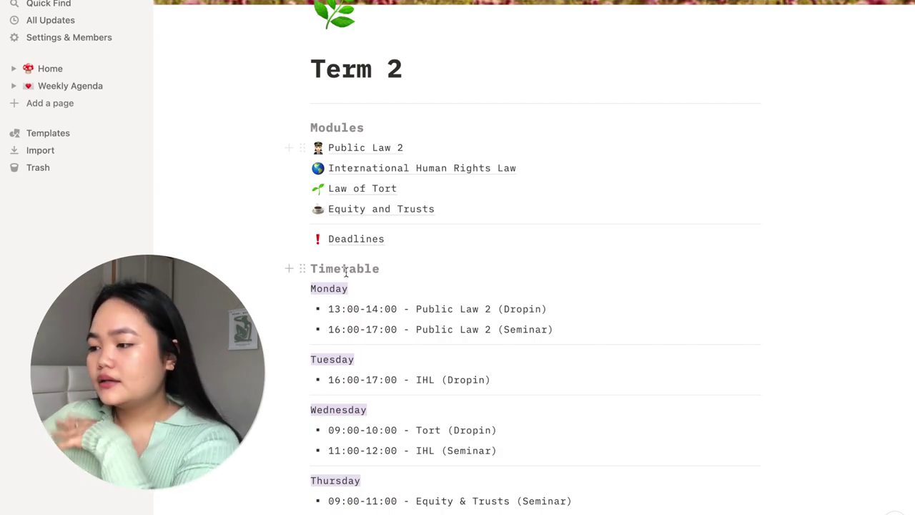
# Look through the Monday to Friday timetable on the Term 2 page.
pyautogui.scroll(-1, 343, 269)
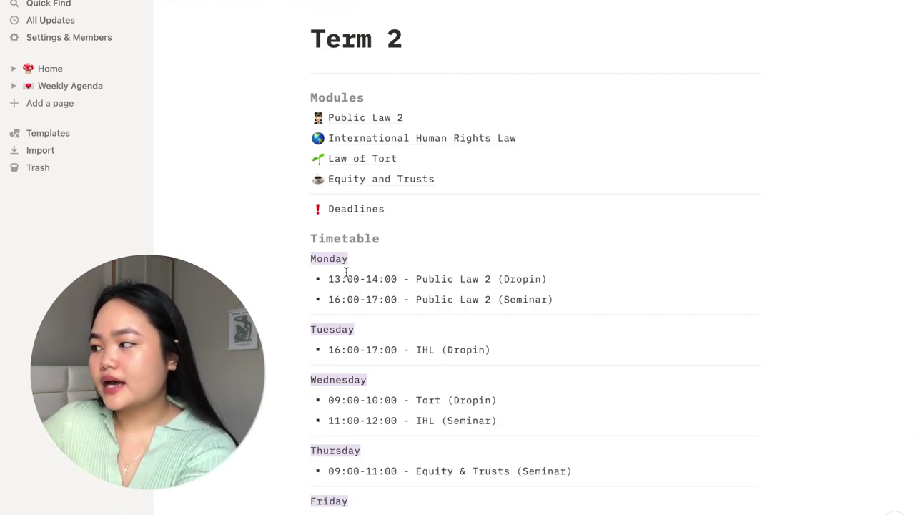
pyautogui.scroll(-3, 346, 270)
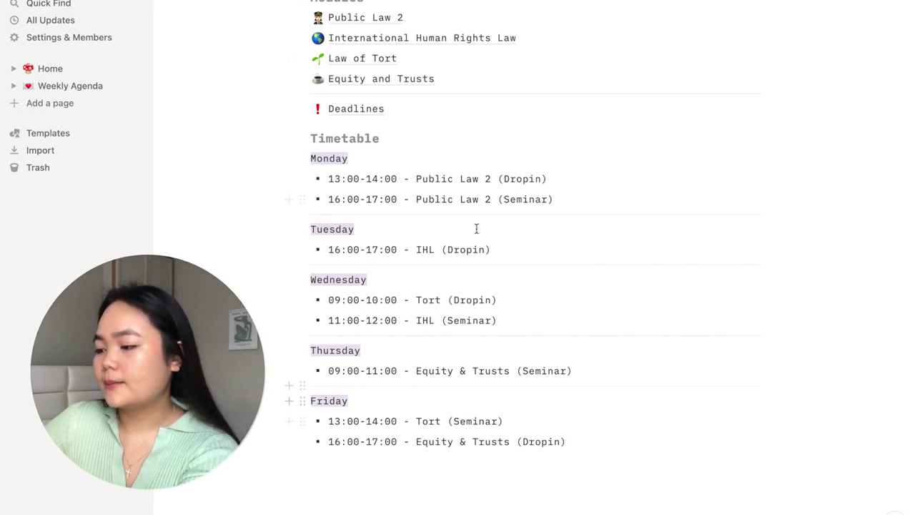
pyautogui.scroll(-2, 479, 383)
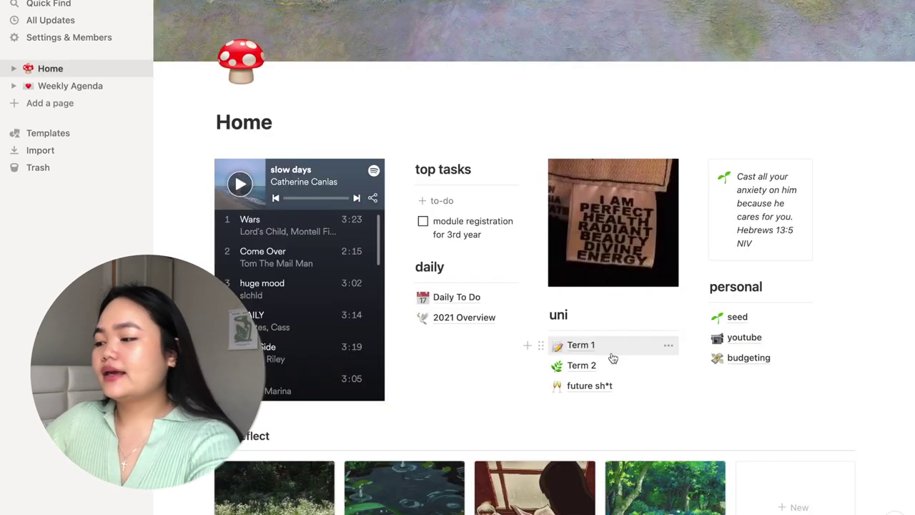
# Open the future sh*t page under uni and examine the columns of its Applications table.
pyautogui.scroll(-1, 613, 357)
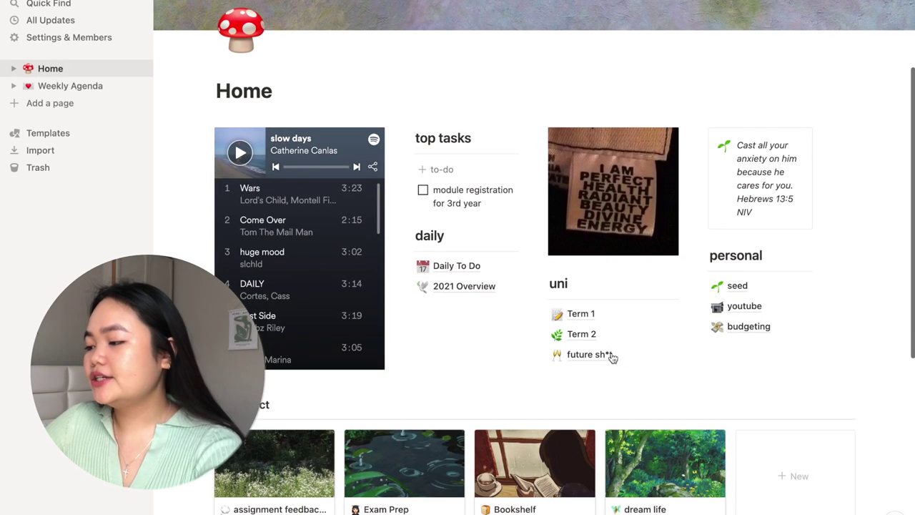
pyautogui.click(610, 354)
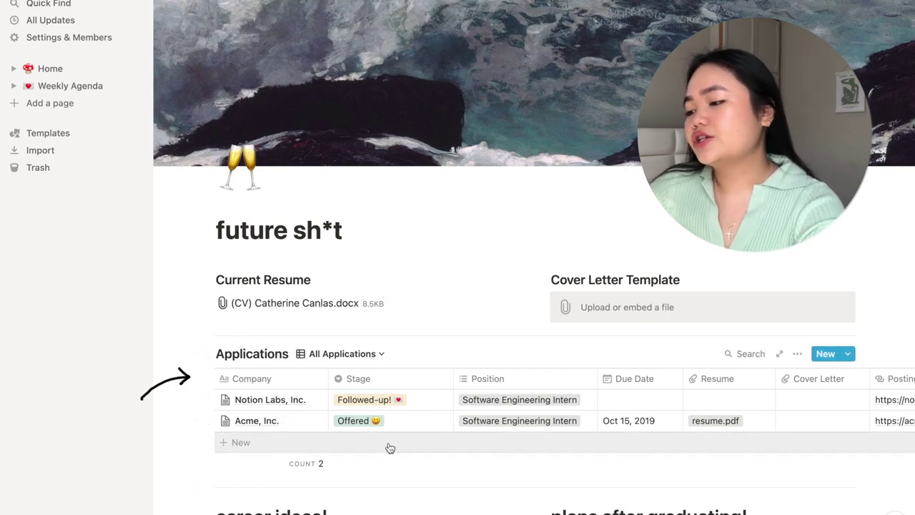
pyautogui.hscroll(3, 390, 447)
pyautogui.hscroll(-3, 391, 447)
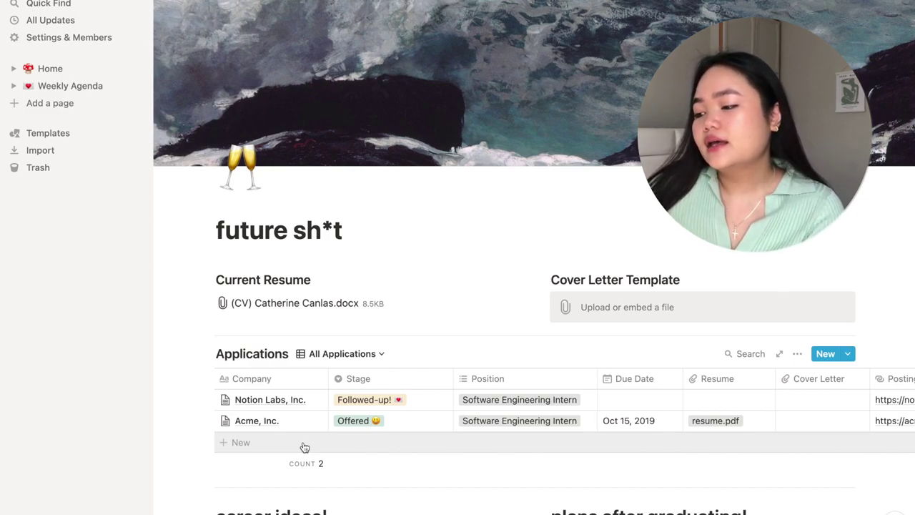
pyautogui.hscroll(5, 304, 447)
pyautogui.hscroll(-5, 367, 470)
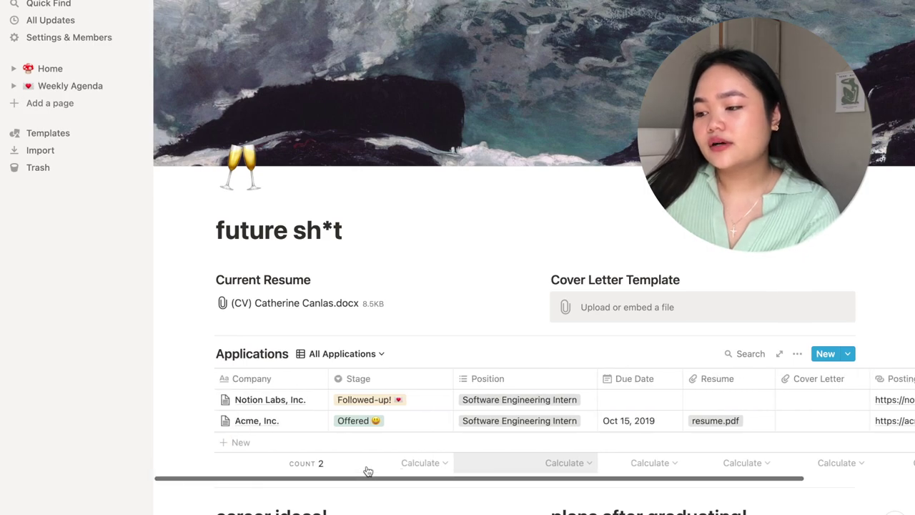
pyautogui.hscroll(1, 367, 469)
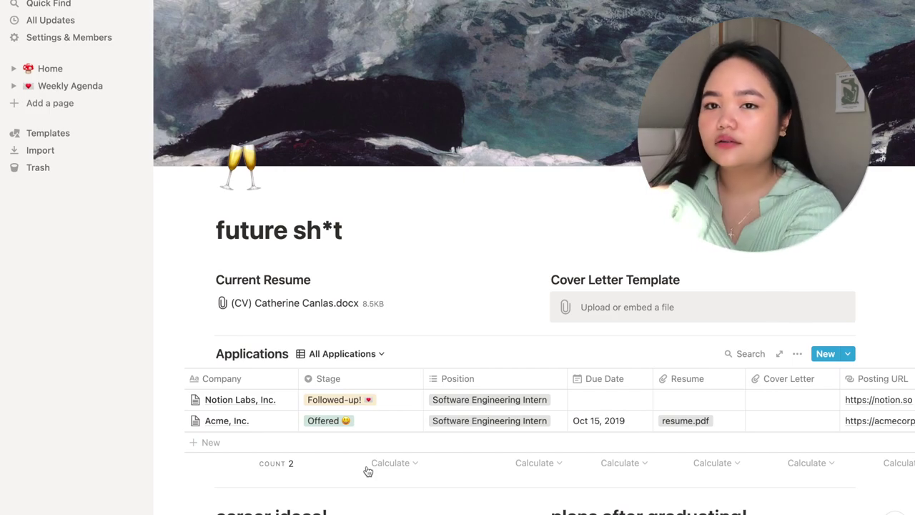
# Examine the career ideas and plans after graduating lists below the Applications table.
pyautogui.scroll(-2, 367, 471)
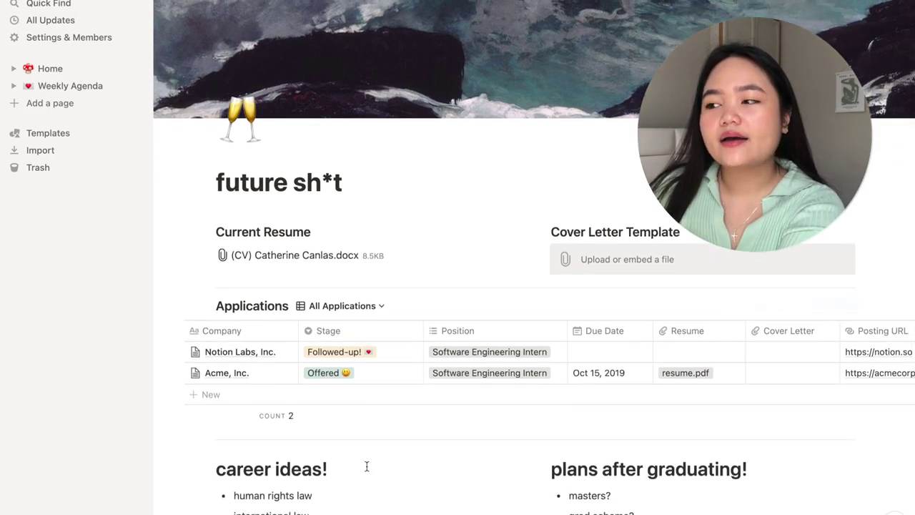
pyautogui.scroll(2, 367, 466)
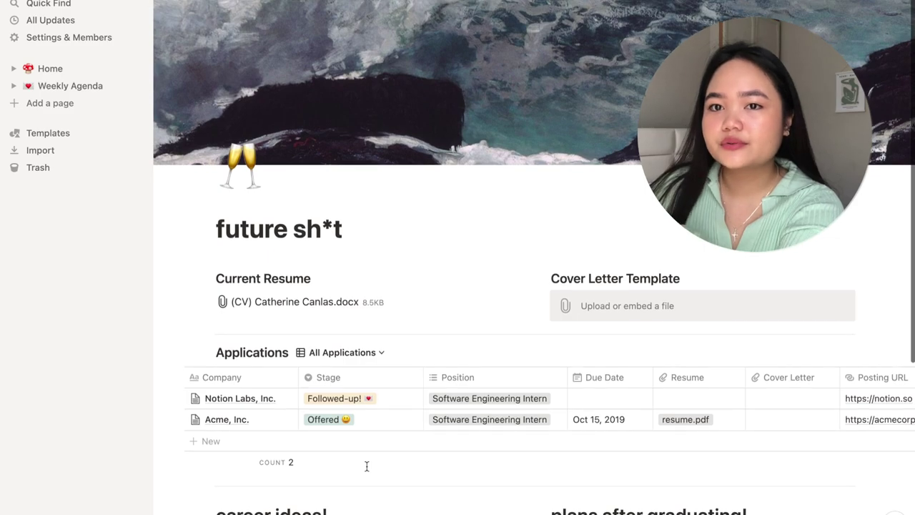
pyautogui.scroll(-2, 664, 498)
pyautogui.scroll(2, 664, 498)
pyautogui.scroll(-1, 662, 498)
pyautogui.scroll(-3, 661, 498)
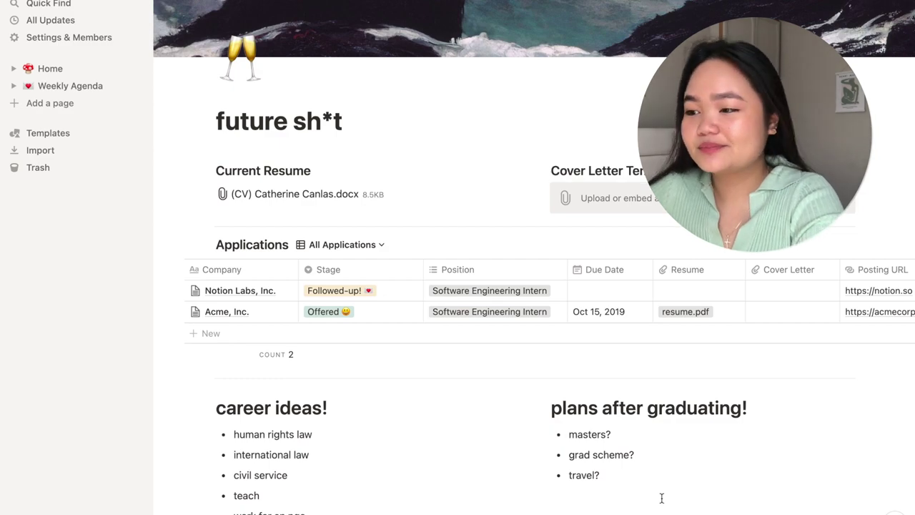
# Look back over the future sh*t page up to its Current Resume and Cover Letter Template sections.
pyautogui.scroll(1, 661, 498)
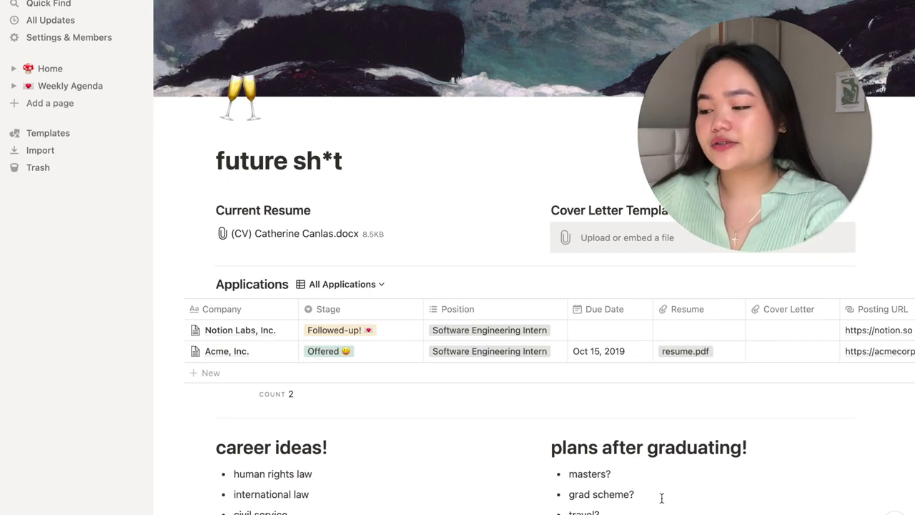
pyautogui.scroll(1, 661, 497)
pyautogui.scroll(-3, 661, 497)
pyautogui.scroll(4, 661, 497)
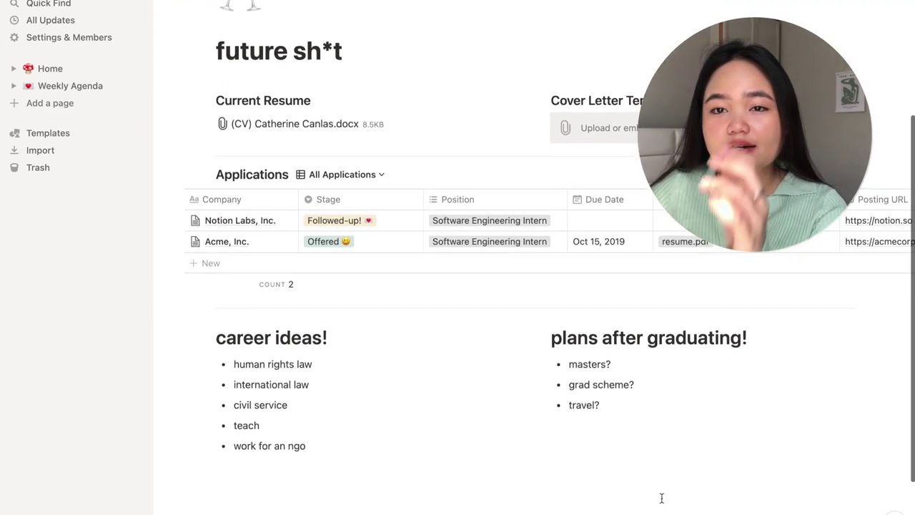
pyautogui.scroll(2, 661, 497)
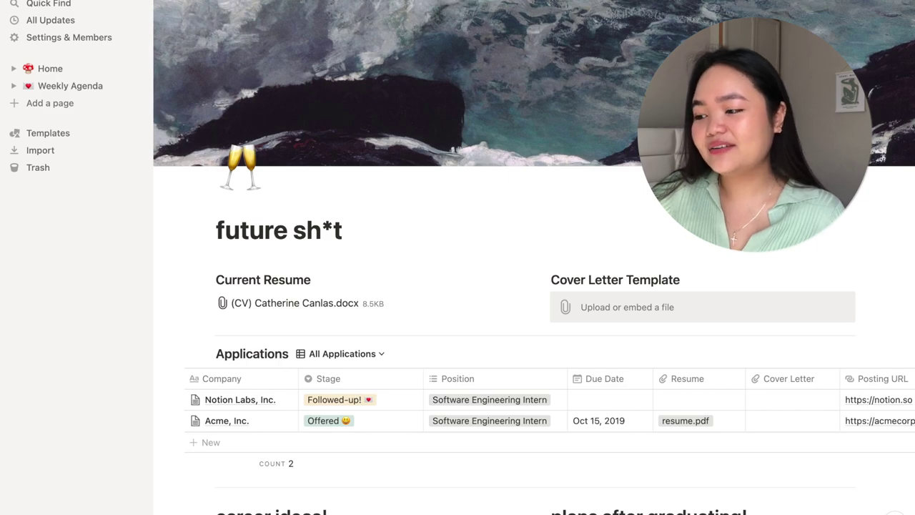
# Return to the Home page, open the seed page under personal, and view its playlist and quote.
pyautogui.press('super+bracketleft')
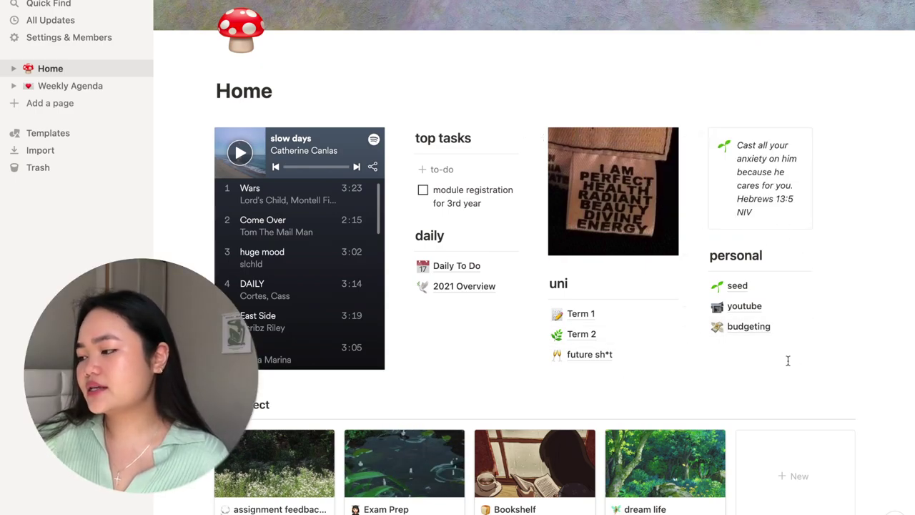
pyautogui.click(740, 285)
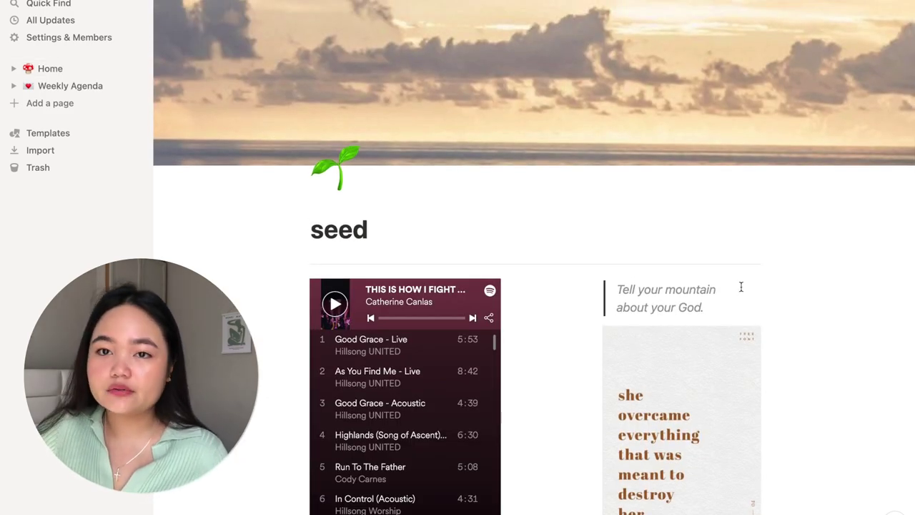
pyautogui.scroll(-1, 740, 286)
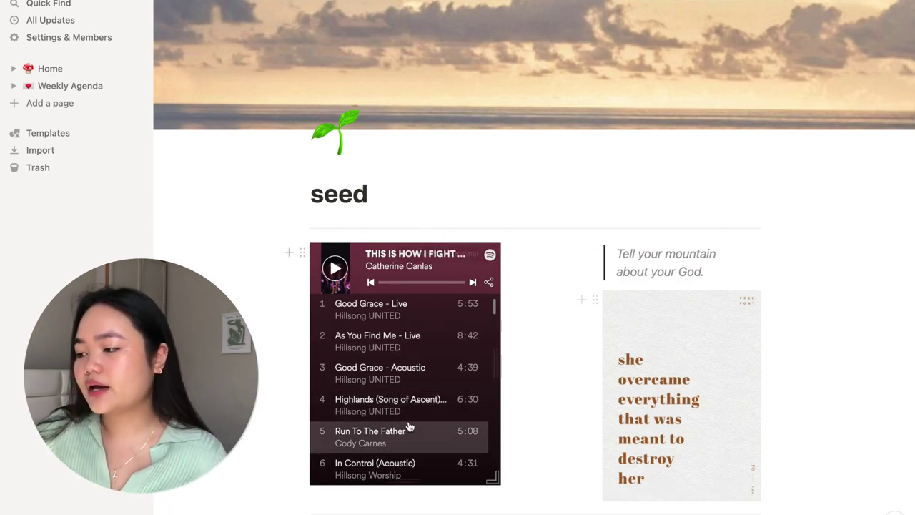
pyautogui.scroll(-5, 408, 372)
pyautogui.scroll(5, 371, 437)
pyautogui.scroll(-1, 614, 210)
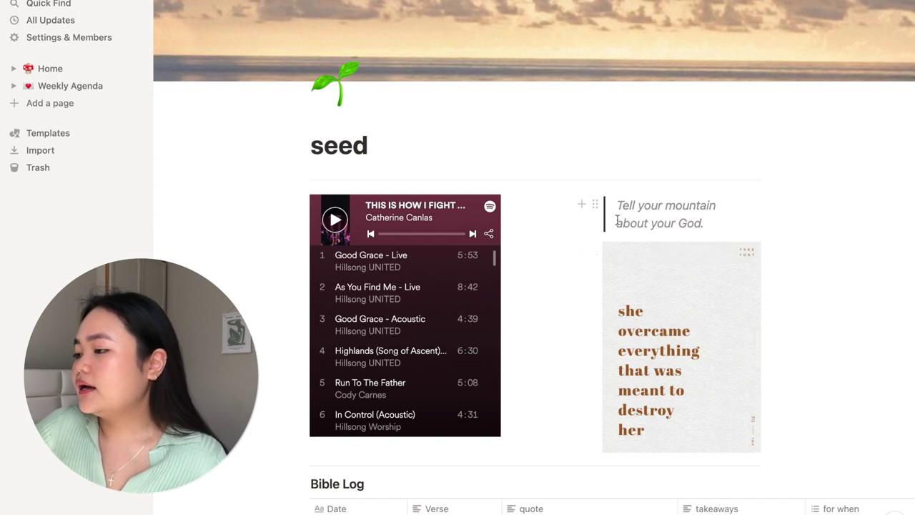
# Browse the block types available for insertion below the quote on the seed page, without choosing one.
pyautogui.click(581, 205)
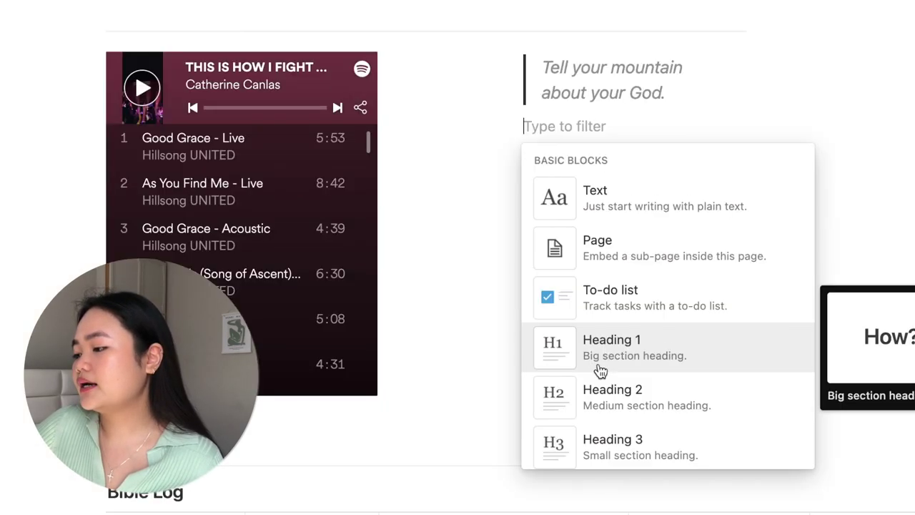
pyautogui.scroll(-5, 672, 418)
pyautogui.scroll(-2, 600, 370)
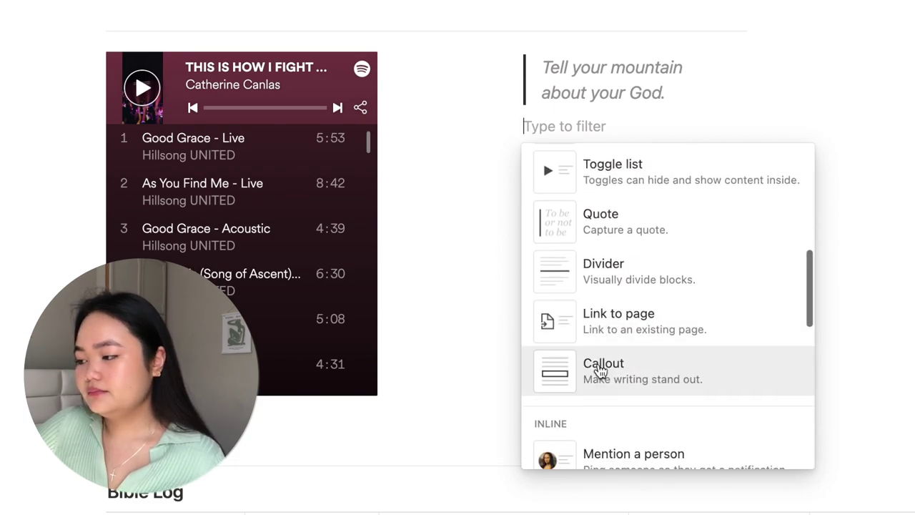
pyautogui.scroll(5, 750, 226)
pyautogui.scroll(3, 743, 230)
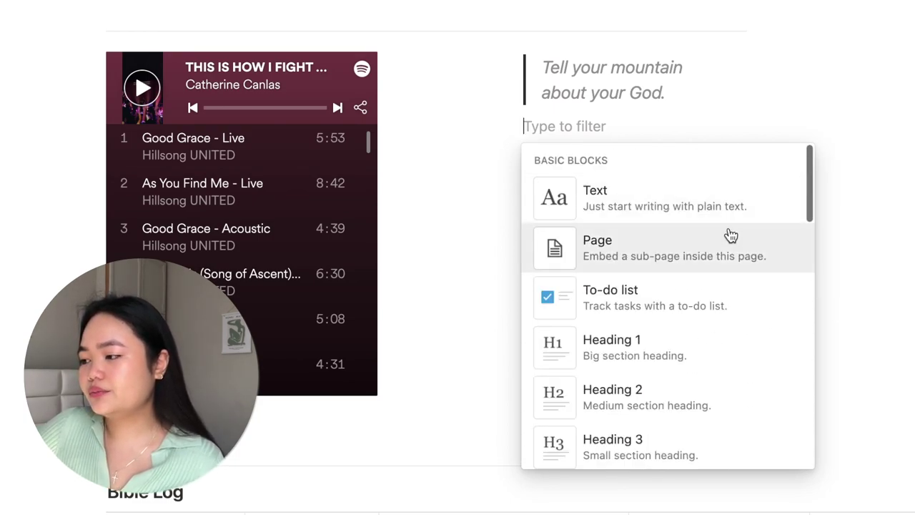
pyautogui.click(562, 127)
pyautogui.write('/')
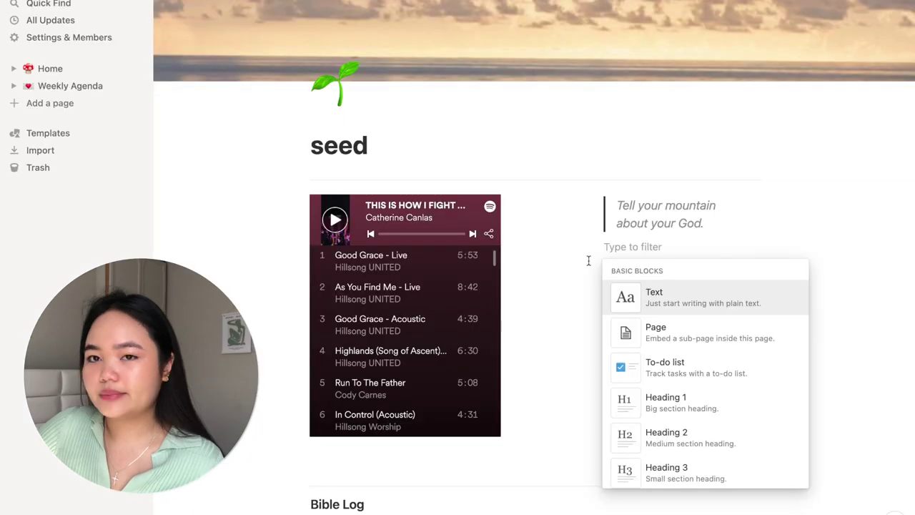
pyautogui.scroll(-6, 559, 185)
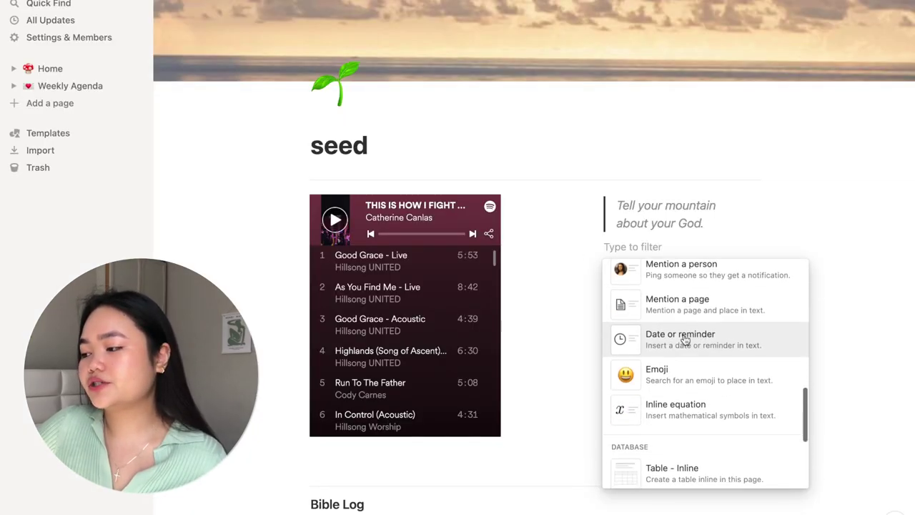
pyautogui.scroll(-10, 685, 341)
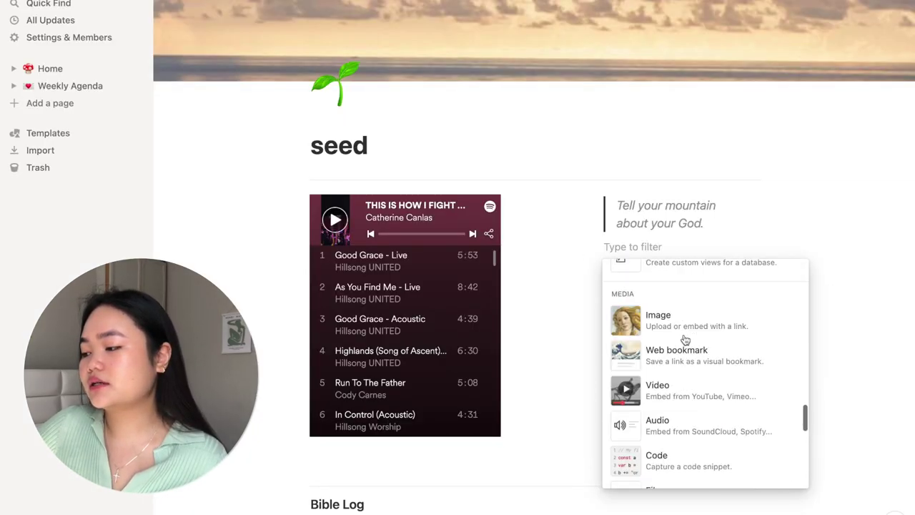
pyautogui.scroll(20, 685, 340)
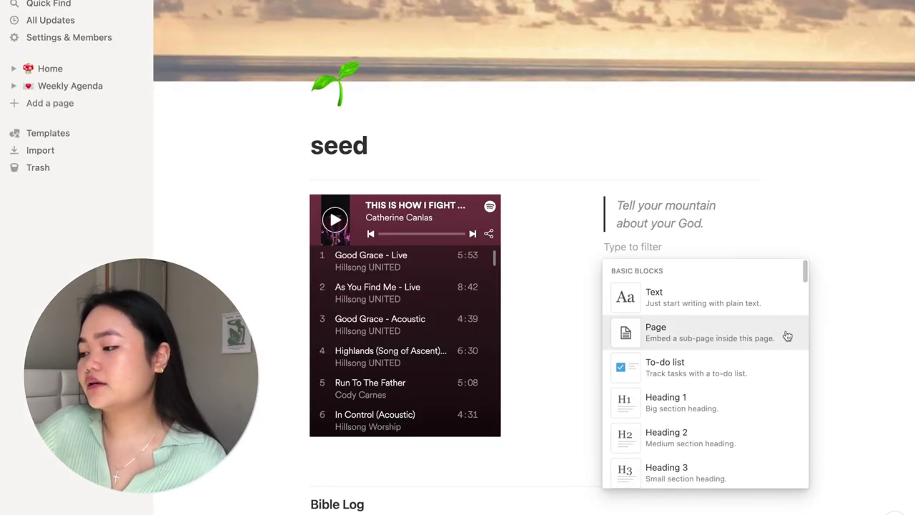
pyautogui.click(859, 333)
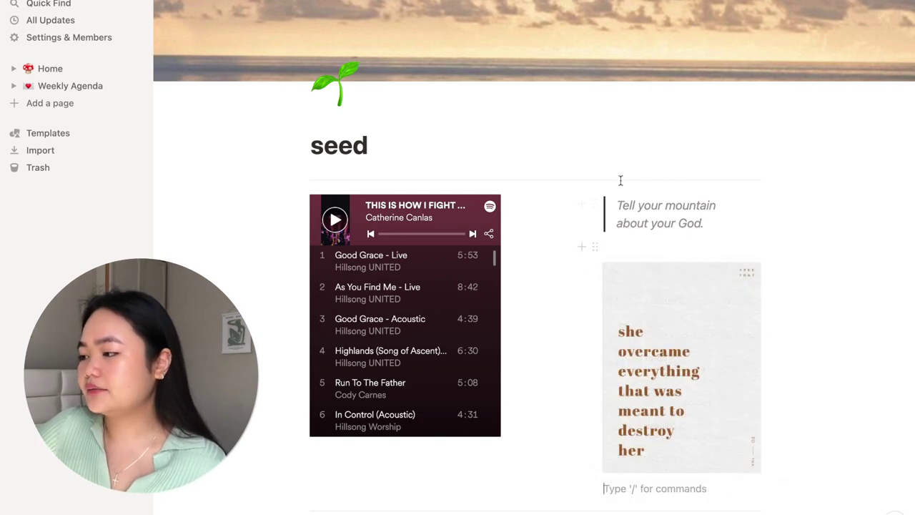
# Examine the entries of the Bible Log table across its Date, Verse, quote, takeaways and for when columns.
pyautogui.scroll(-2, 718, 340)
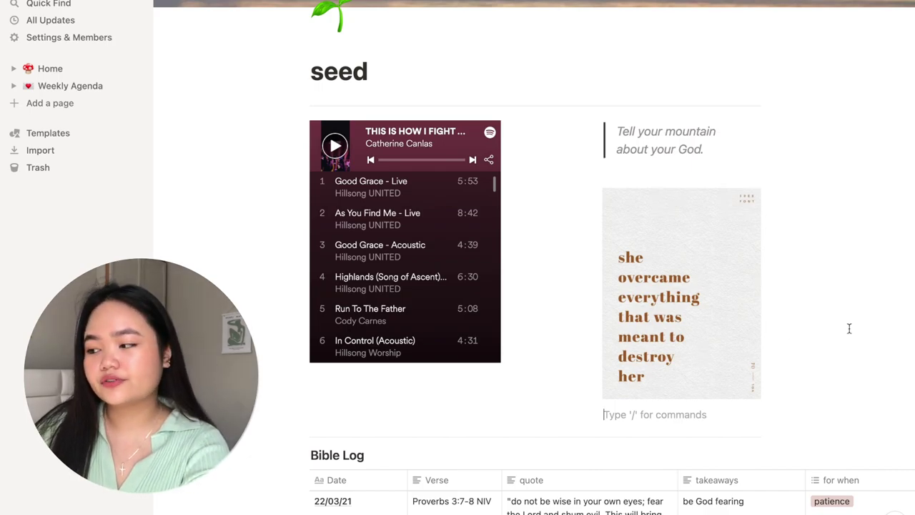
pyautogui.scroll(-5, 848, 328)
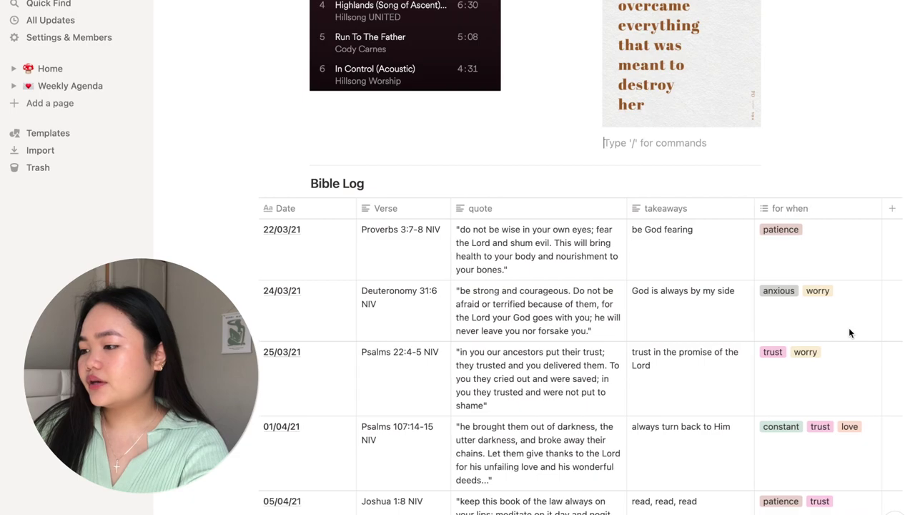
pyautogui.hscroll(2, 848, 328)
pyautogui.hscroll(-3, 848, 328)
pyautogui.scroll(-1, 848, 328)
pyautogui.scroll(-3, 848, 330)
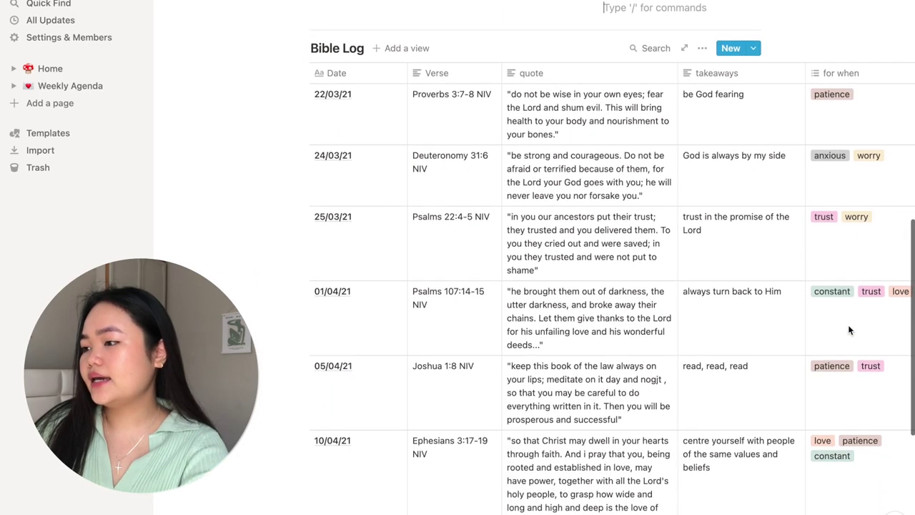
pyautogui.hscroll(2, 848, 329)
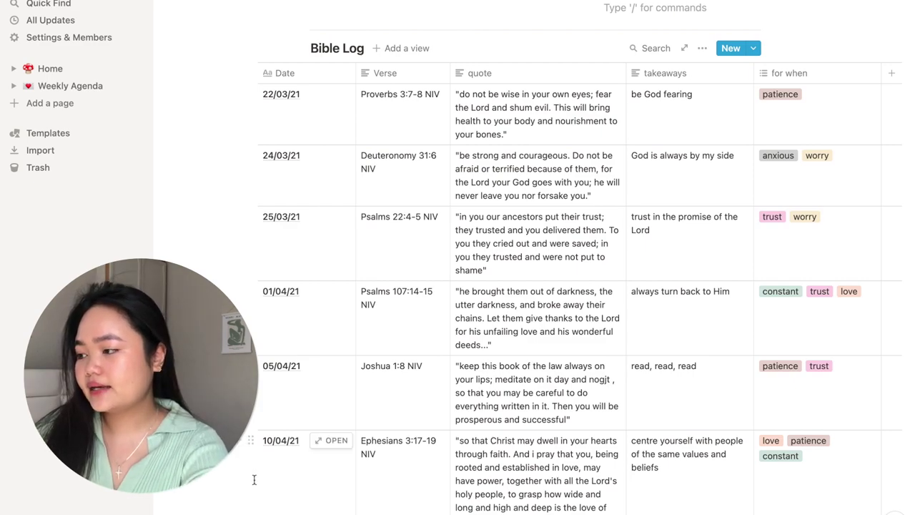
pyautogui.scroll(-1, 254, 480)
pyautogui.hscroll(2, 254, 480)
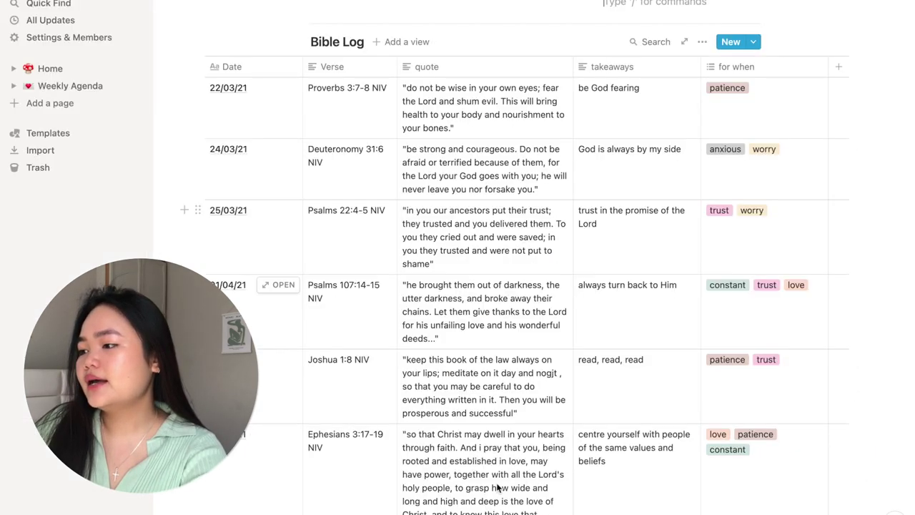
pyautogui.scroll(6, 514, 226)
pyautogui.scroll(-4, 513, 229)
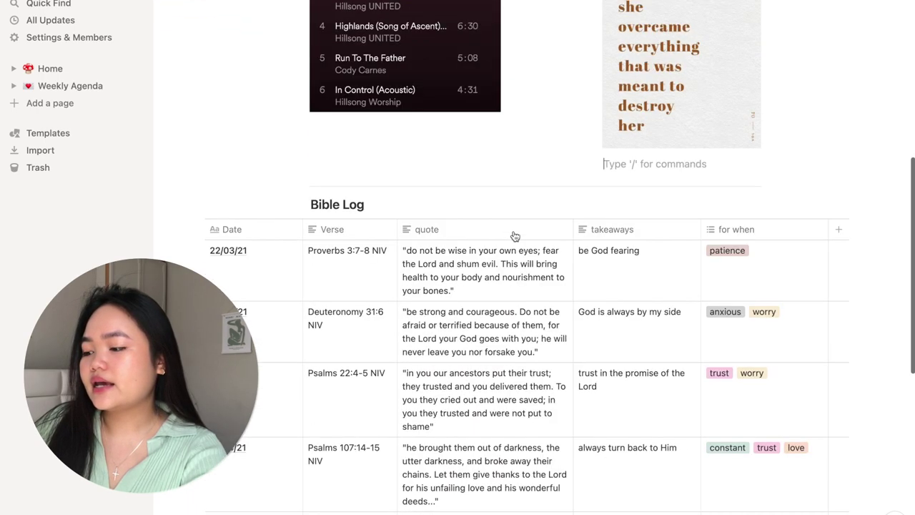
pyautogui.scroll(-3, 510, 321)
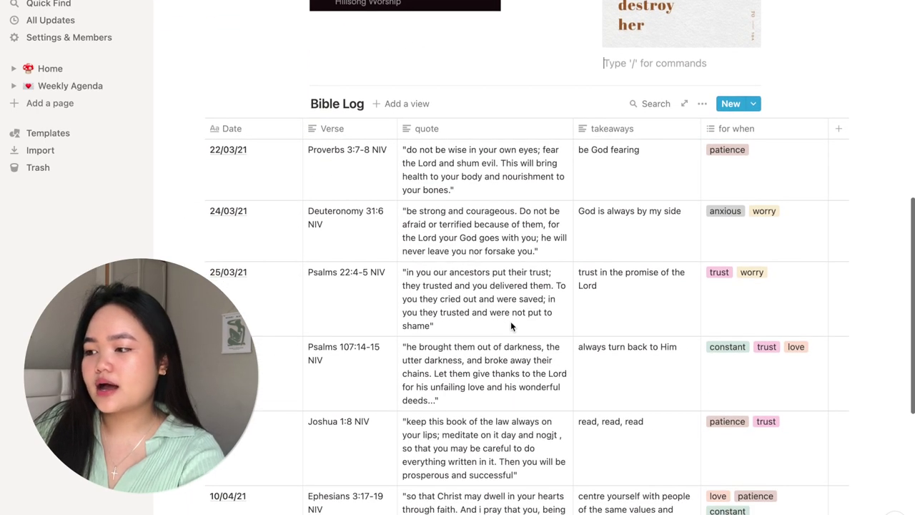
pyautogui.scroll(-1, 510, 325)
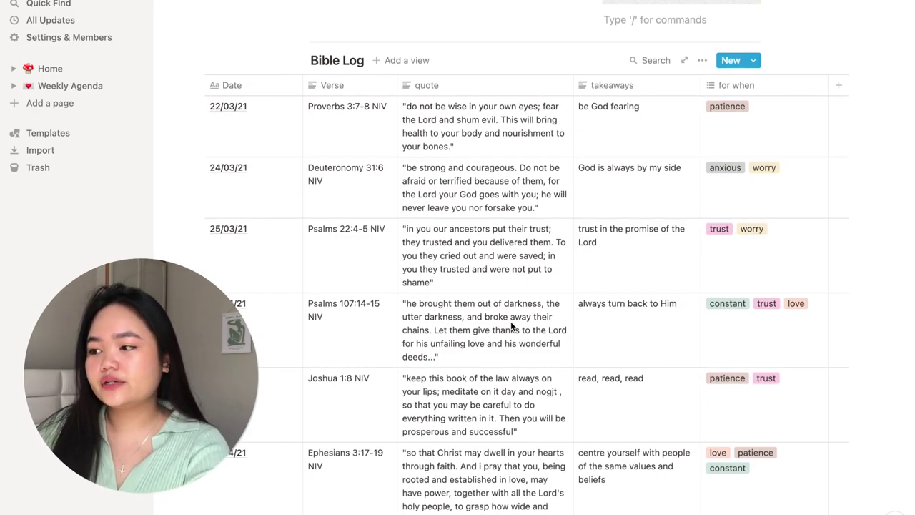
# Insert an inline table below the Bible Log table on the seed page.
pyautogui.scroll(-8, 278, 307)
pyautogui.hscroll(3, 279, 308)
pyautogui.click(227, 383)
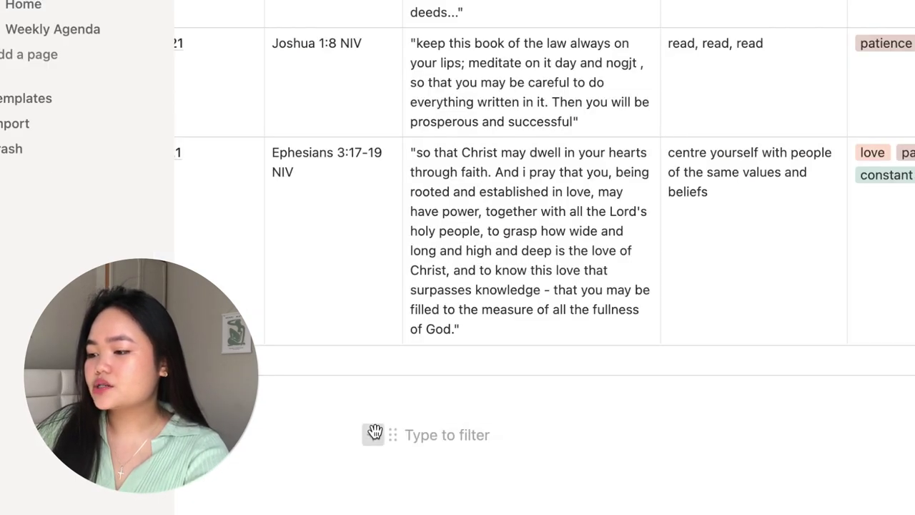
pyautogui.click(373, 434)
pyautogui.scroll(-5, 533, 347)
pyautogui.scroll(-1, 533, 347)
pyautogui.scroll(3, 533, 347)
pyautogui.scroll(-6, 533, 347)
pyautogui.scroll(-3, 533, 347)
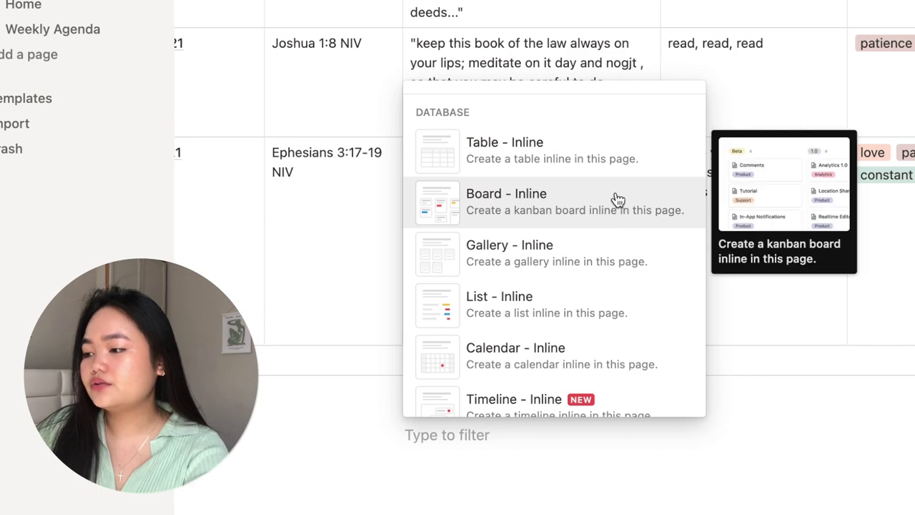
pyautogui.click(582, 165)
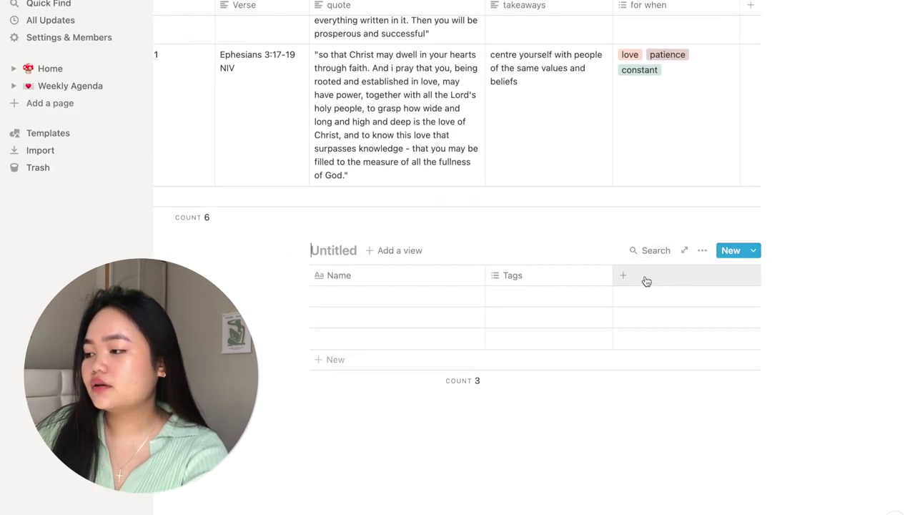
# Add a text column after Tags in the new untitled table and view the available property types.
pyautogui.click(646, 279)
pyautogui.moveTo(684, 349)
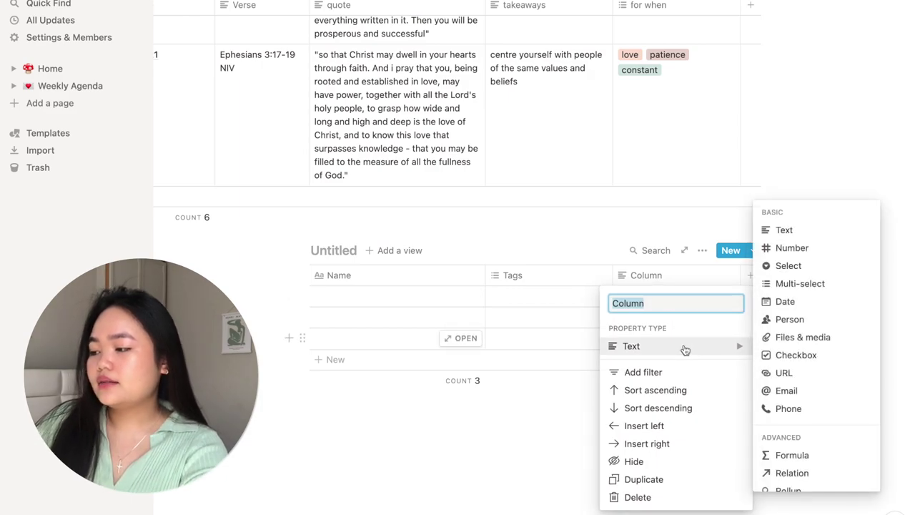
pyautogui.click(541, 241)
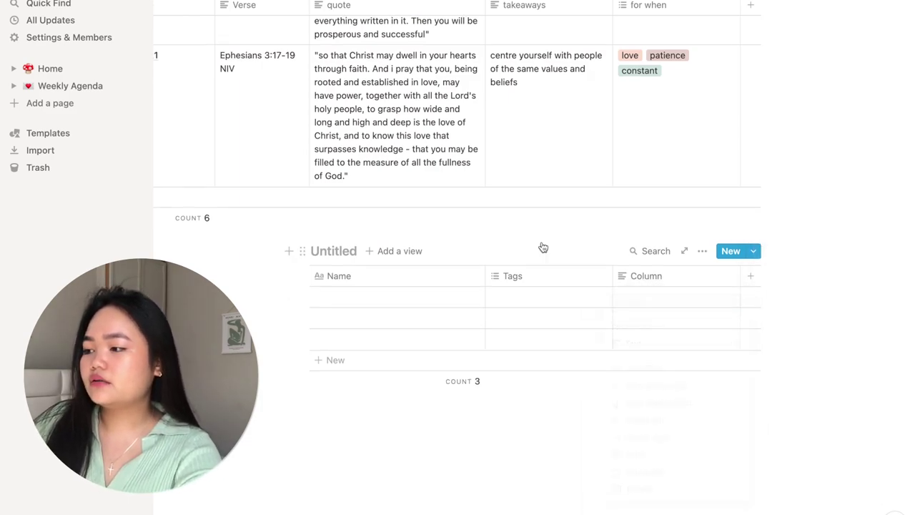
# View the property types offered for the for when column of the Bible Log table, keeping Multi-select.
pyautogui.scroll(3, 541, 241)
pyautogui.scroll(5, 541, 241)
pyautogui.hscroll(-2, 541, 241)
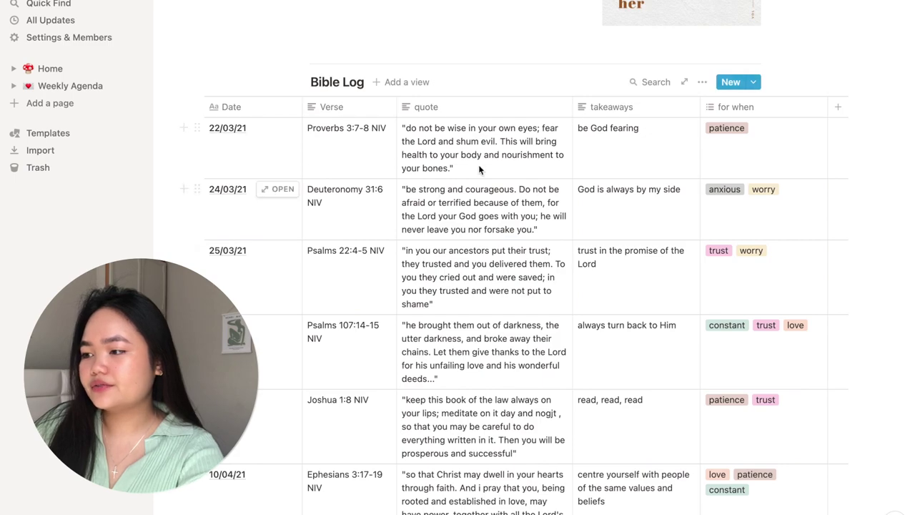
pyautogui.click(735, 107)
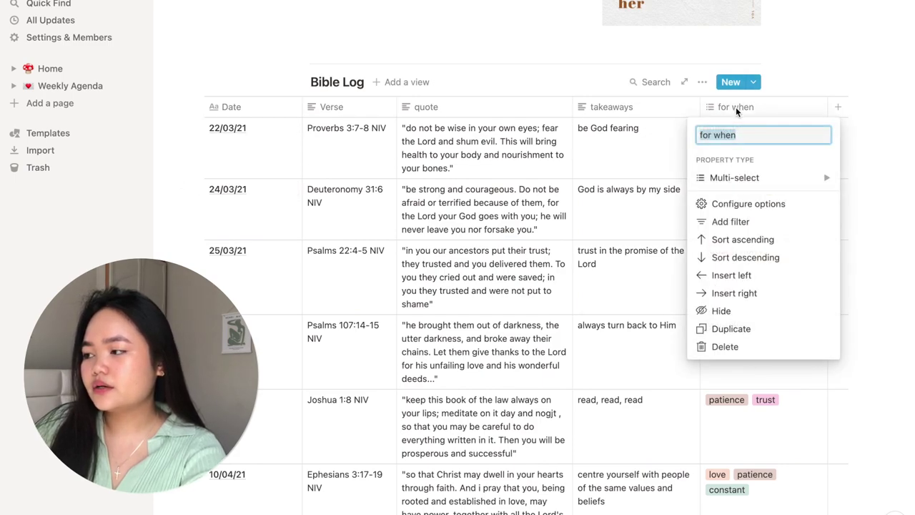
pyautogui.moveTo(768, 178)
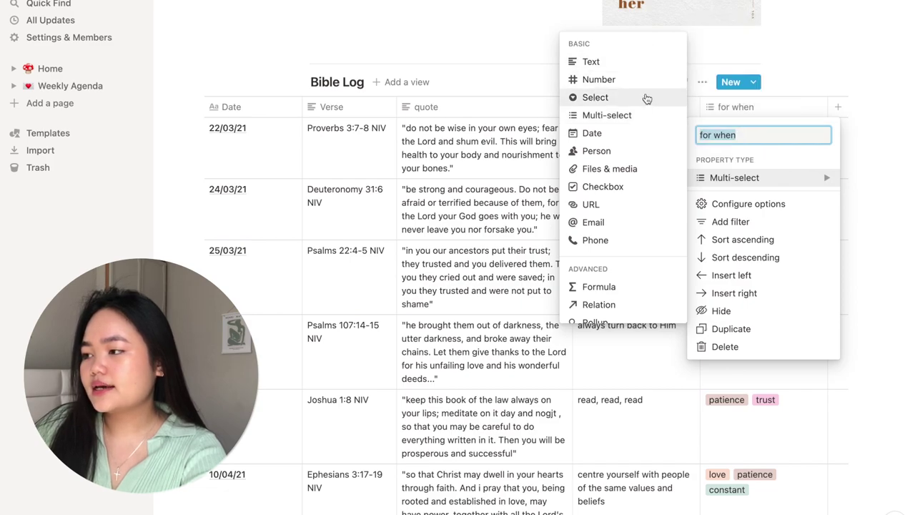
pyautogui.click(869, 168)
# Add a column after for when in the Bible Log table with the Checkbox property type.
pyautogui.click(837, 107)
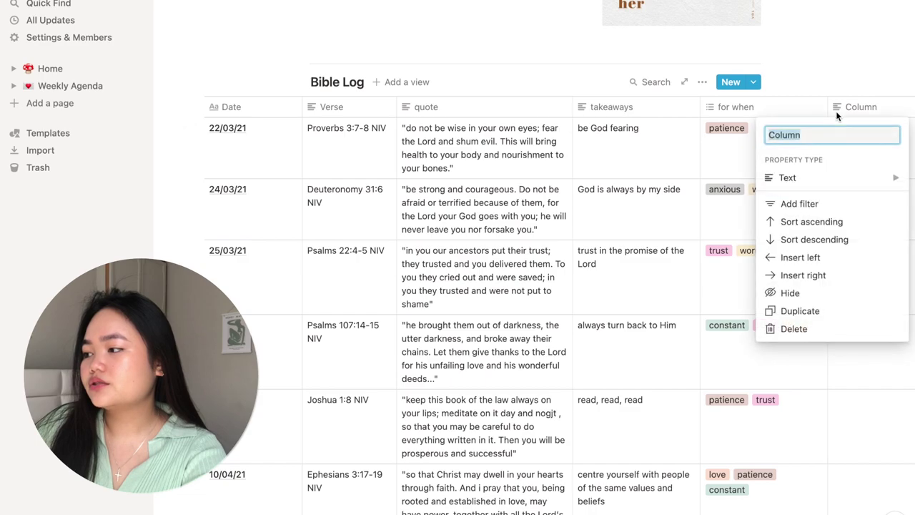
pyautogui.moveTo(842, 175)
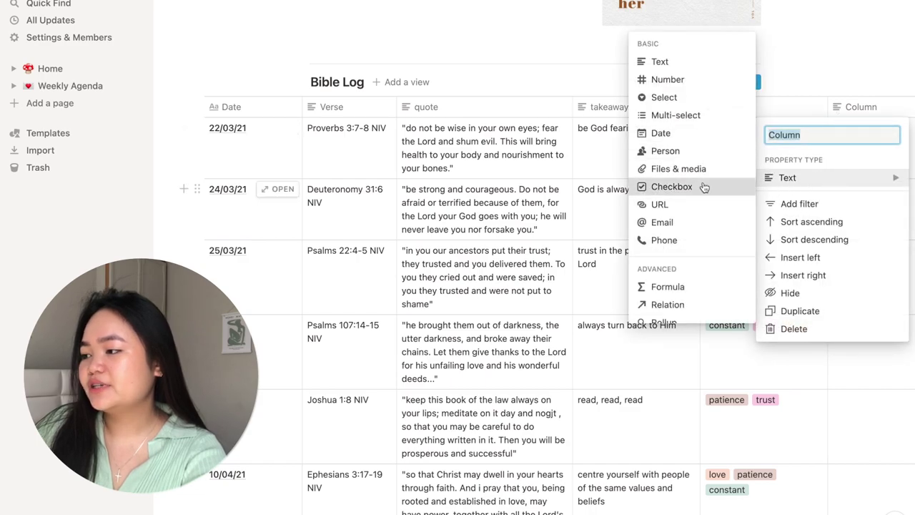
pyautogui.click(655, 202)
# Delete the checkbox column from the Bible Log table and confirm its removal.
pyautogui.hscroll(5, 739, 142)
pyautogui.click(718, 108)
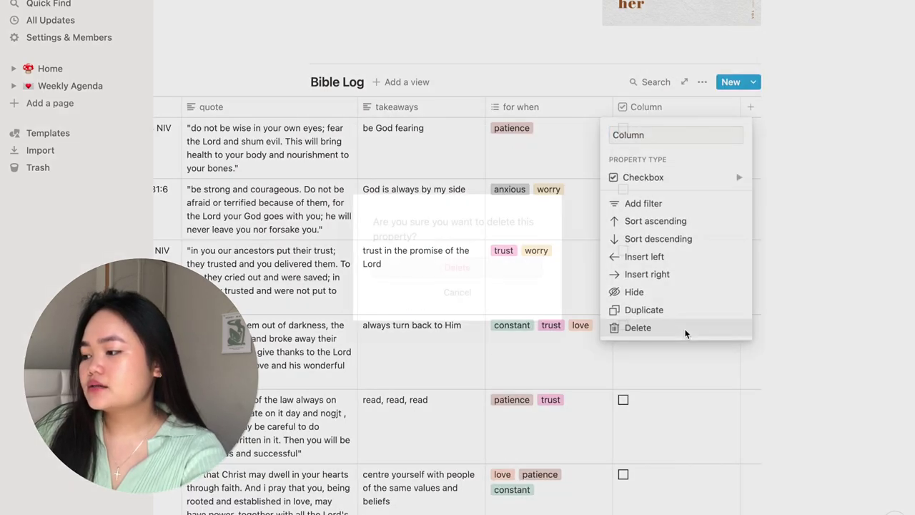
pyautogui.click(685, 331)
pyautogui.click(490, 270)
pyautogui.scroll(3, 401, 205)
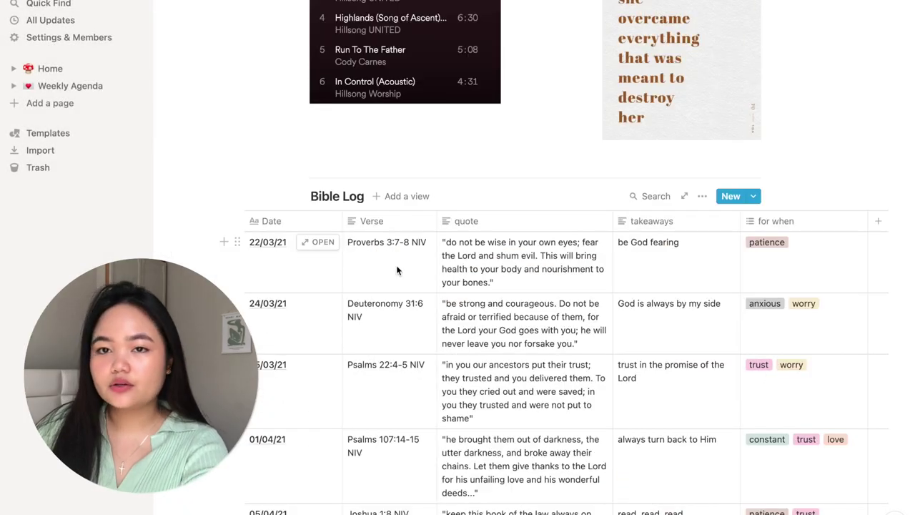
# Create a Board view for the Bible Log database.
pyautogui.click(397, 197)
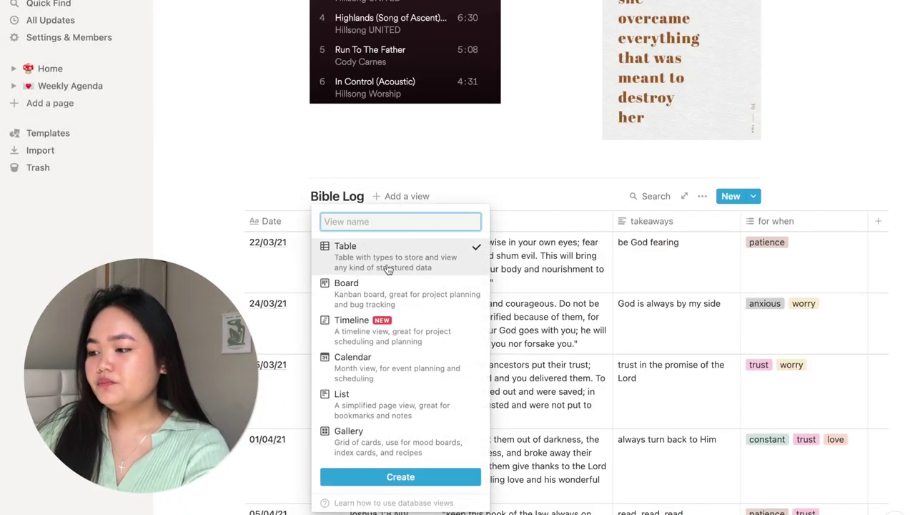
pyautogui.click(388, 289)
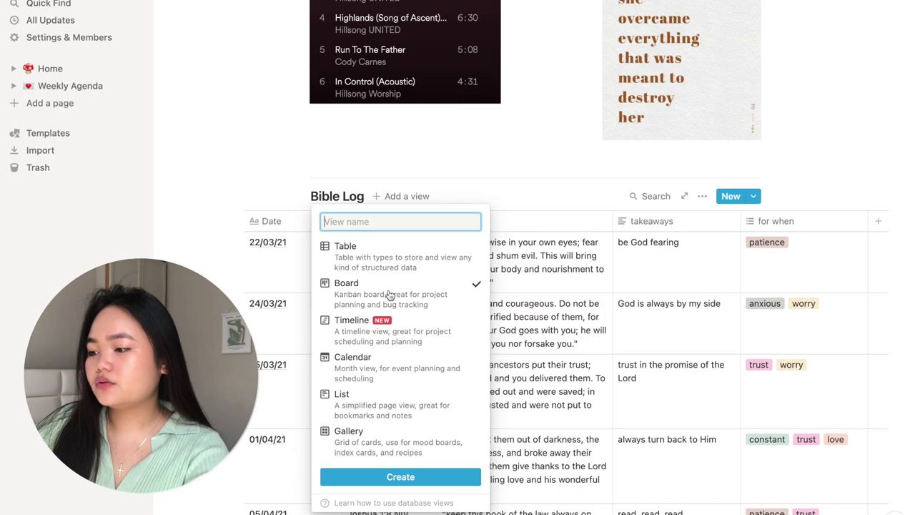
pyautogui.click(402, 477)
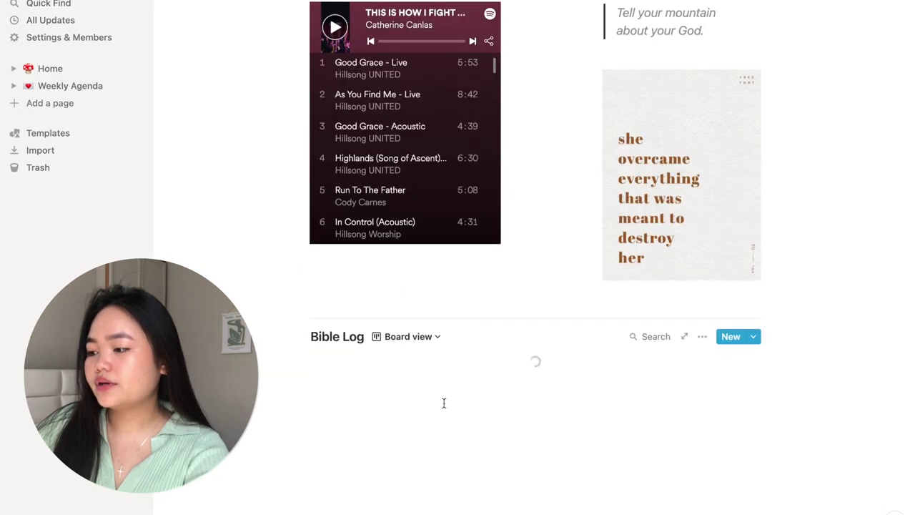
# Look through the Bible Log board's for when groups and their verse cards, from anxious across to patience.
pyautogui.scroll(-5, 443, 402)
pyautogui.scroll(1, 443, 403)
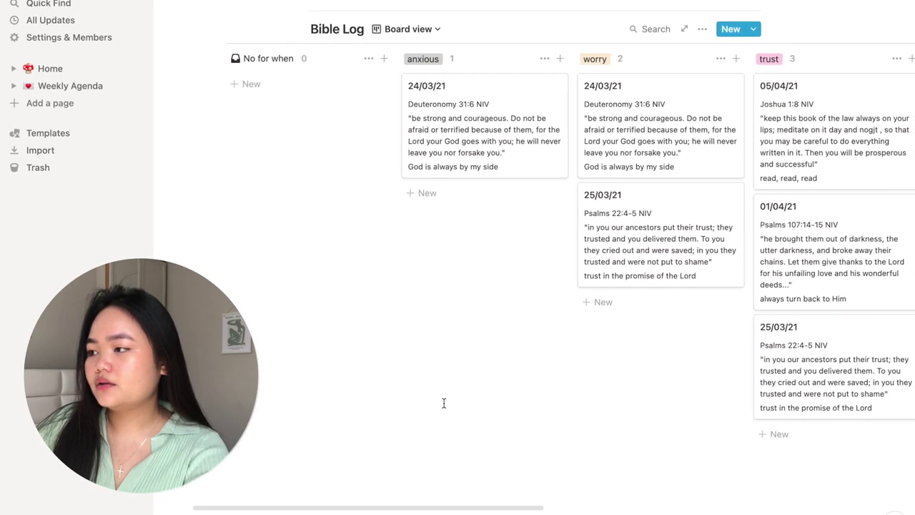
pyautogui.hscroll(10, 443, 403)
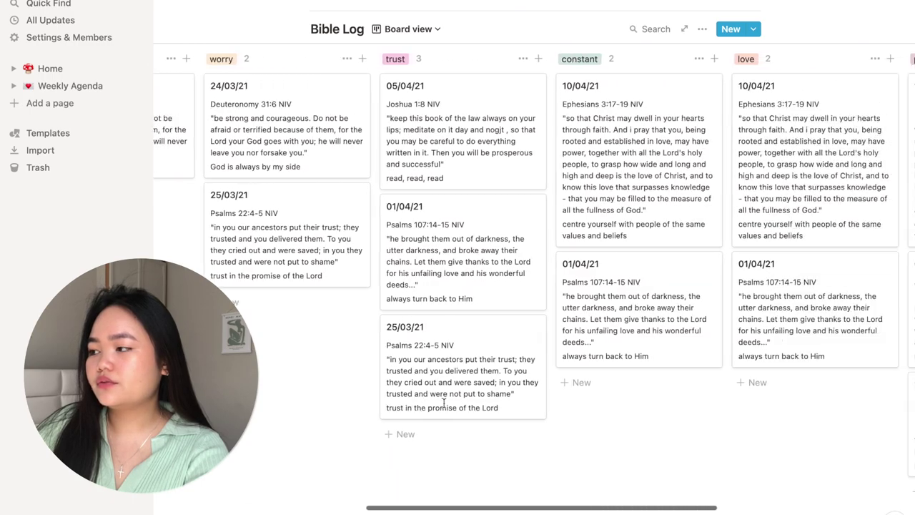
pyautogui.hscroll(8, 443, 402)
pyautogui.hscroll(-3, 443, 402)
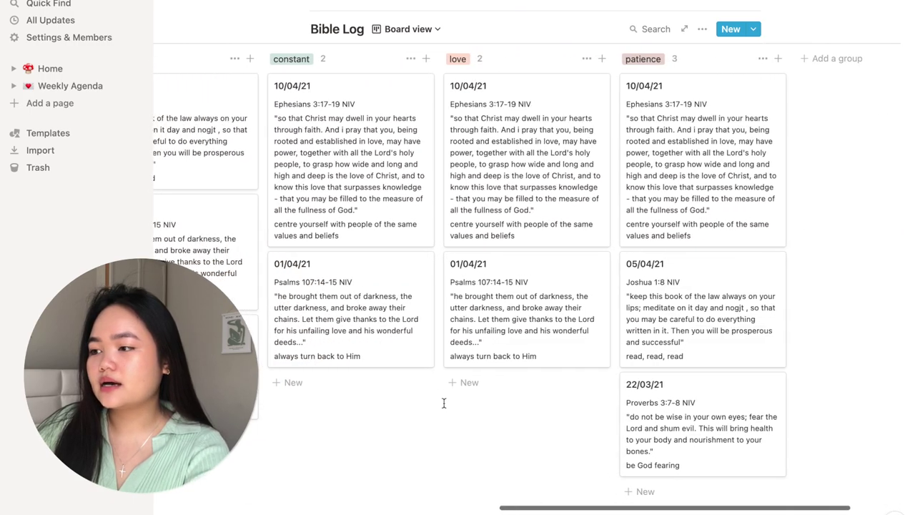
pyautogui.hscroll(-6, 443, 402)
pyautogui.hscroll(-3, 443, 407)
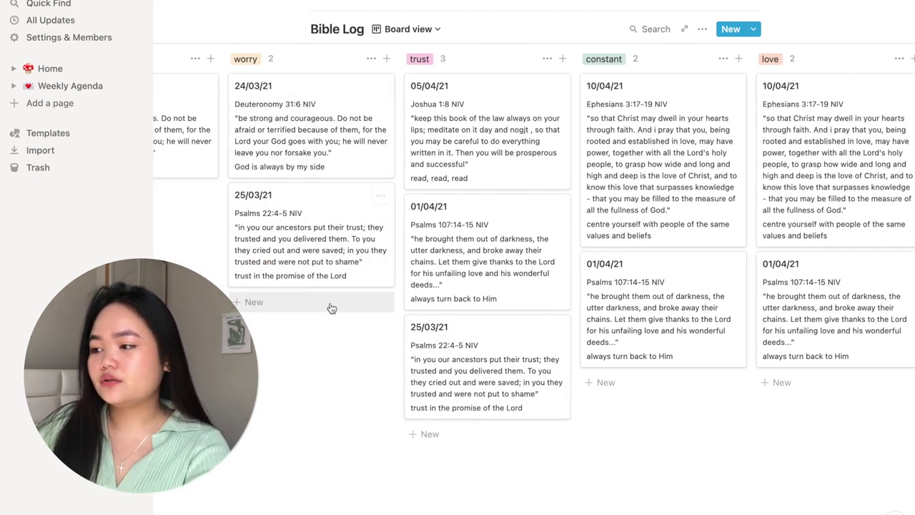
pyautogui.hscroll(5, 332, 308)
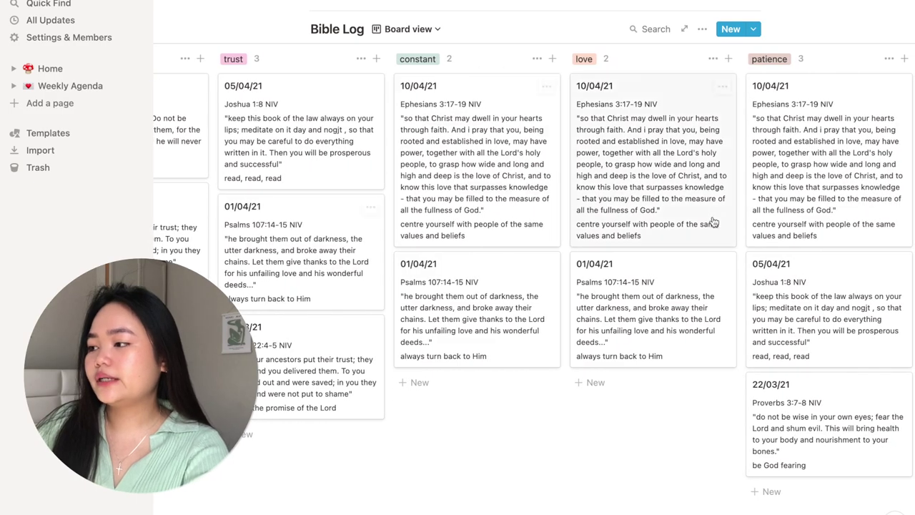
pyautogui.hscroll(5, 599, 366)
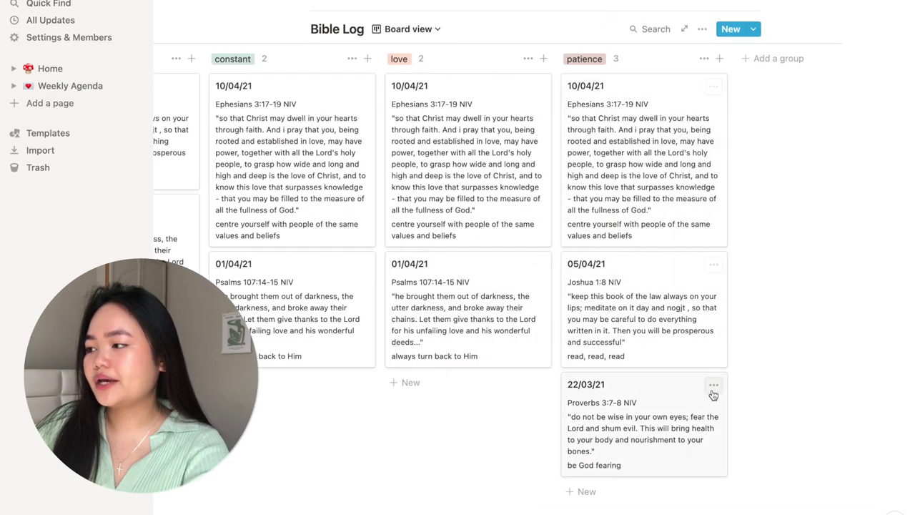
pyautogui.hscroll(-10, 710, 392)
pyautogui.scroll(10, 710, 392)
pyautogui.scroll(-8, 556, 437)
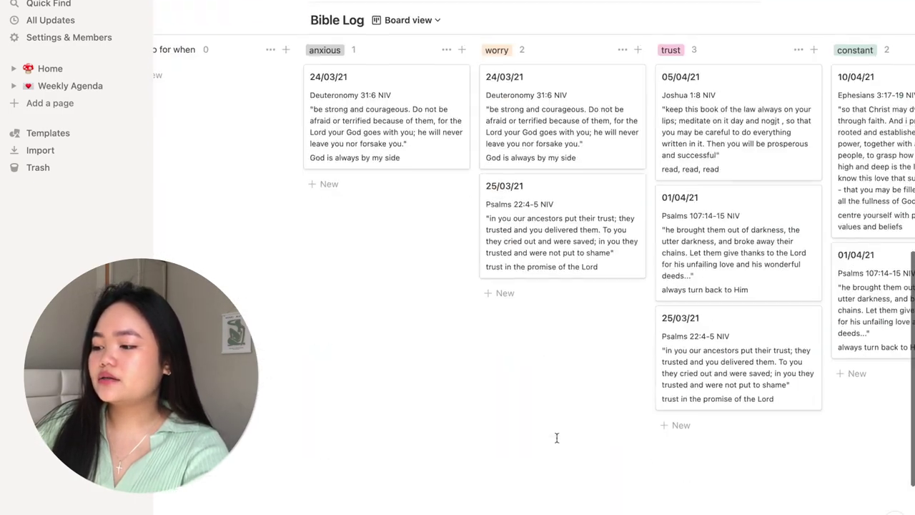
pyautogui.scroll(3, 556, 437)
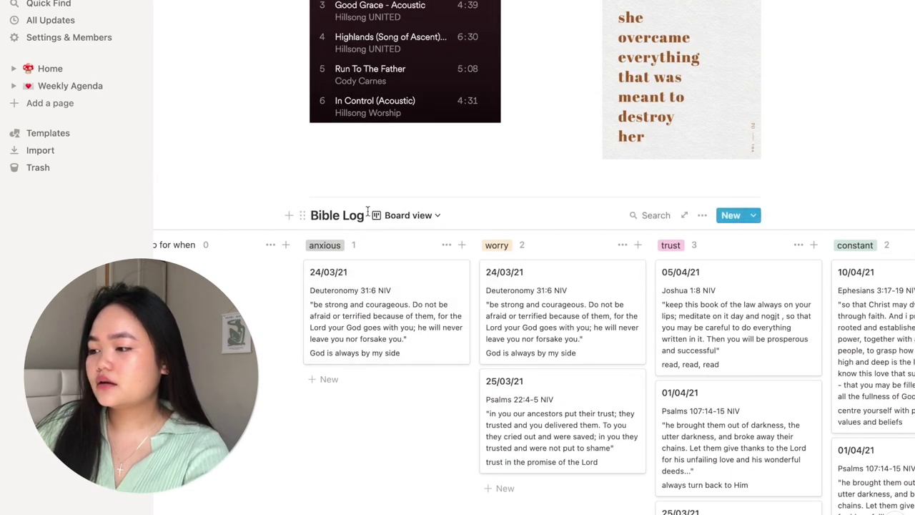
# Go back to Home, open the youtube page and review its content links, video ideas, goals and video timeline table.
pyautogui.press('super+bracketleft')
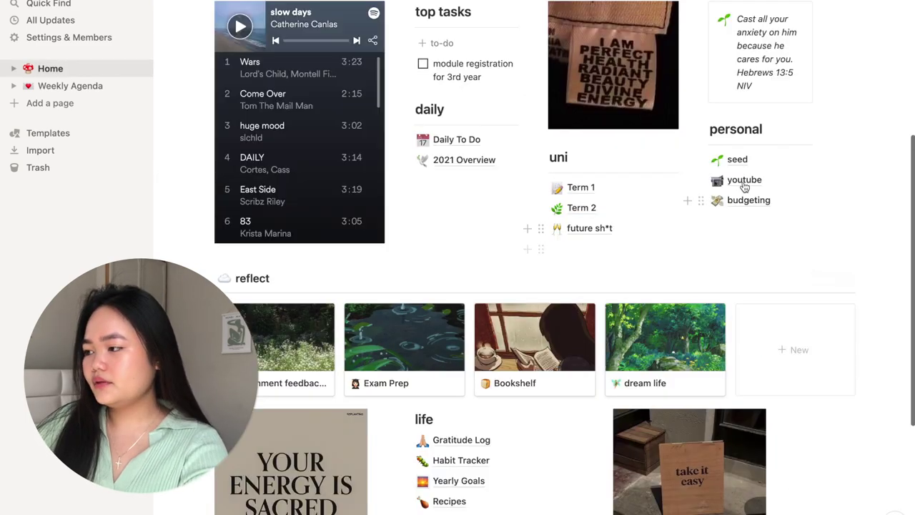
pyautogui.click(743, 183)
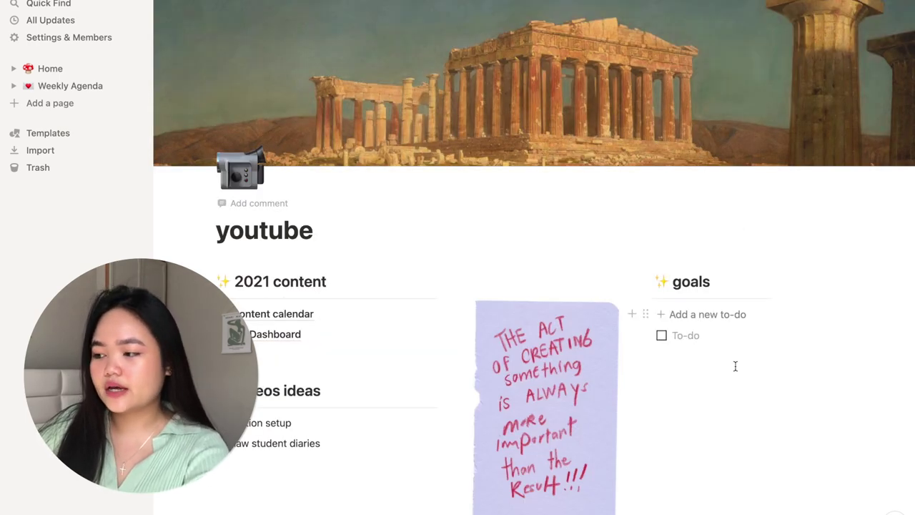
pyautogui.scroll(-3, 735, 366)
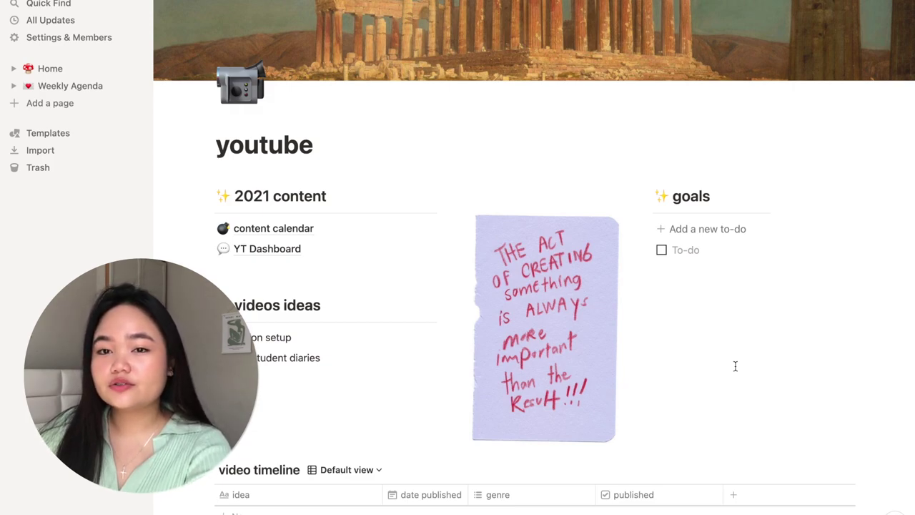
pyautogui.scroll(-4, 720, 370)
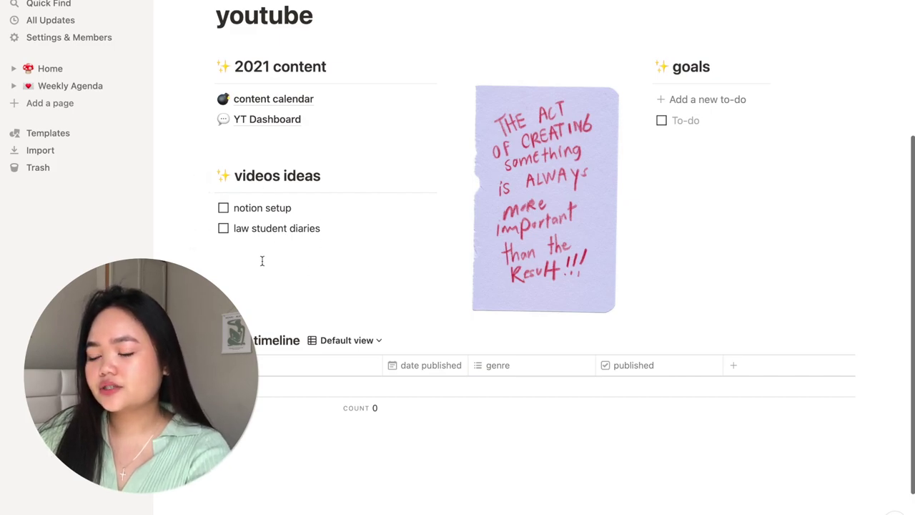
pyautogui.scroll(2, 310, 157)
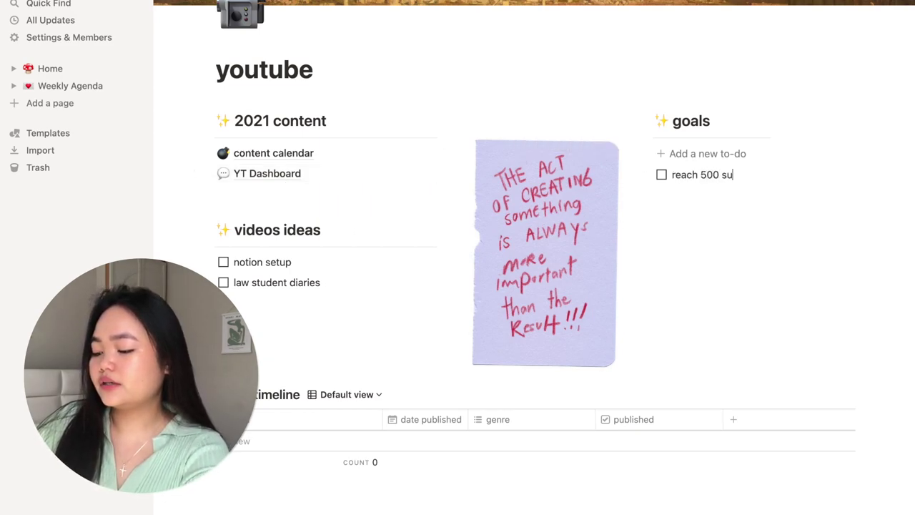
# Return from the youtube page to Home and open the budgeting page in the personal list.
pyautogui.scroll(-3, 837, 280)
pyautogui.press('super+bracketleft')
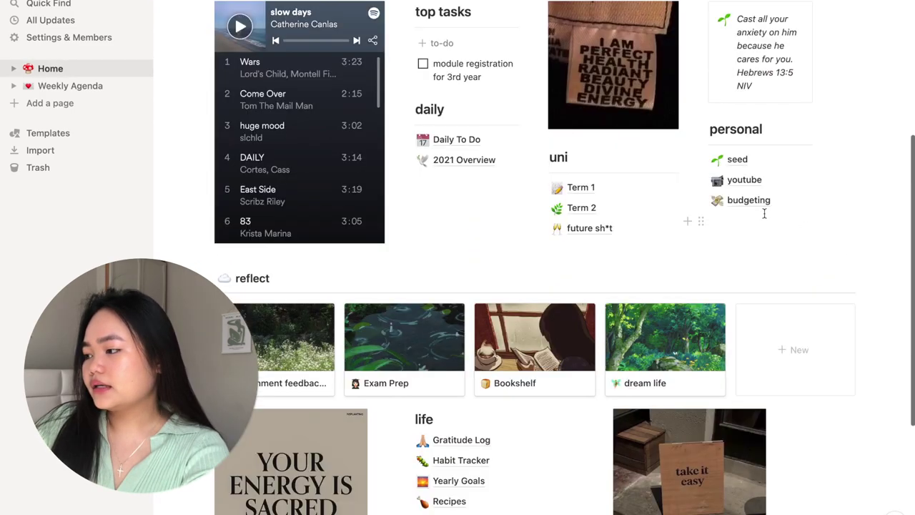
pyautogui.click(745, 193)
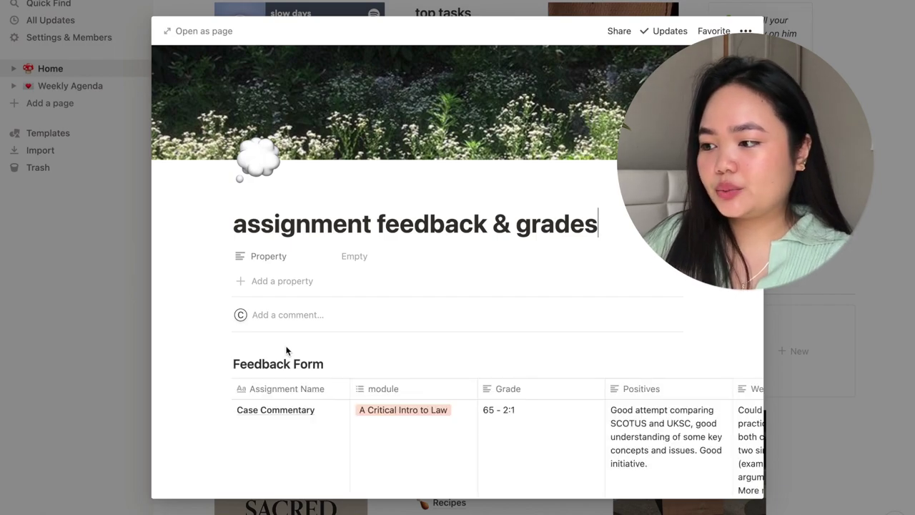
# Examine the assignment feedback & grades page and the assignments, modules and grades in its Feedback Form table.
pyautogui.scroll(-3, 286, 350)
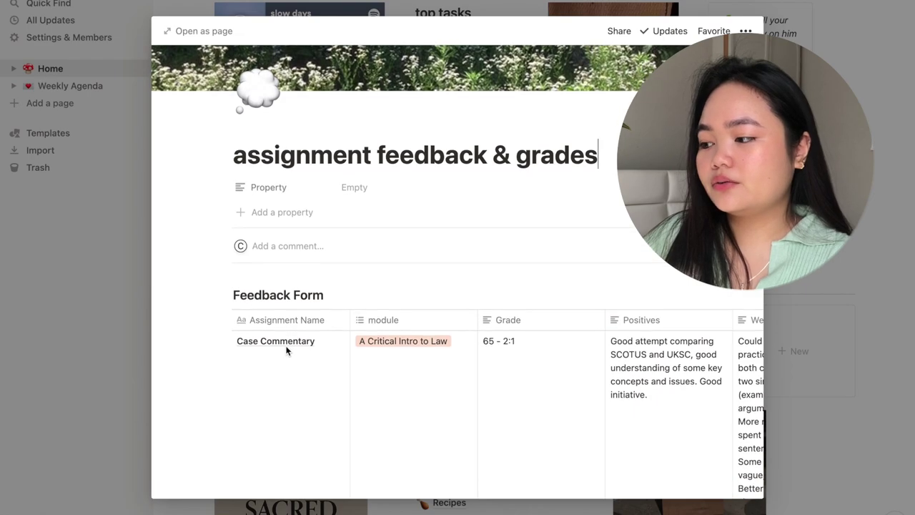
pyautogui.scroll(2, 541, 229)
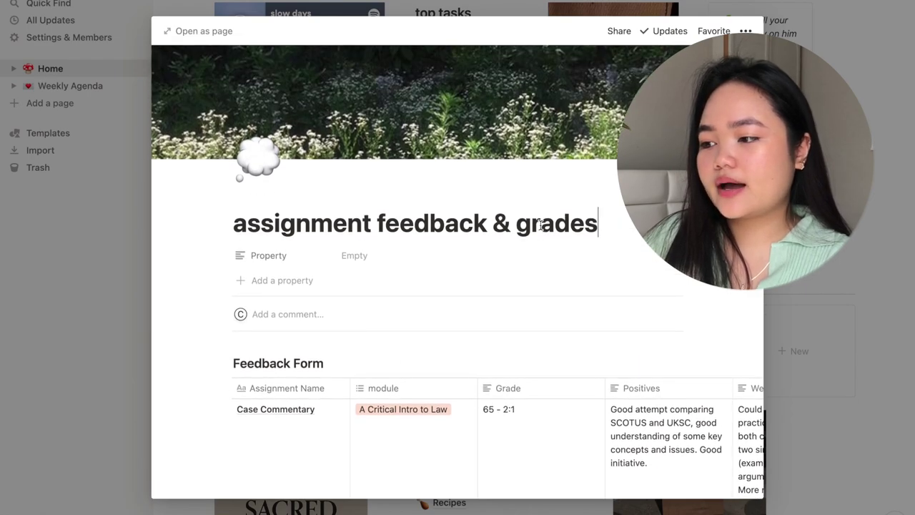
pyautogui.scroll(-1, 541, 226)
pyautogui.scroll(-1, 540, 225)
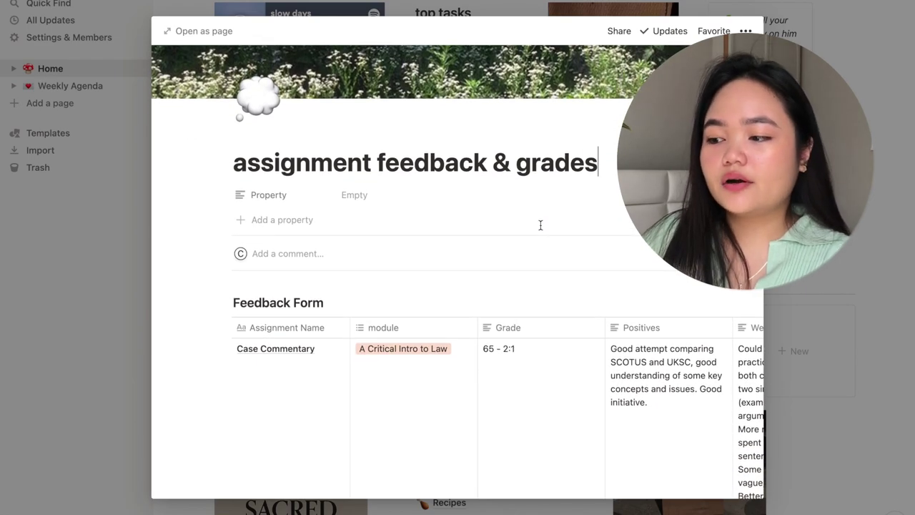
pyautogui.scroll(-3, 540, 225)
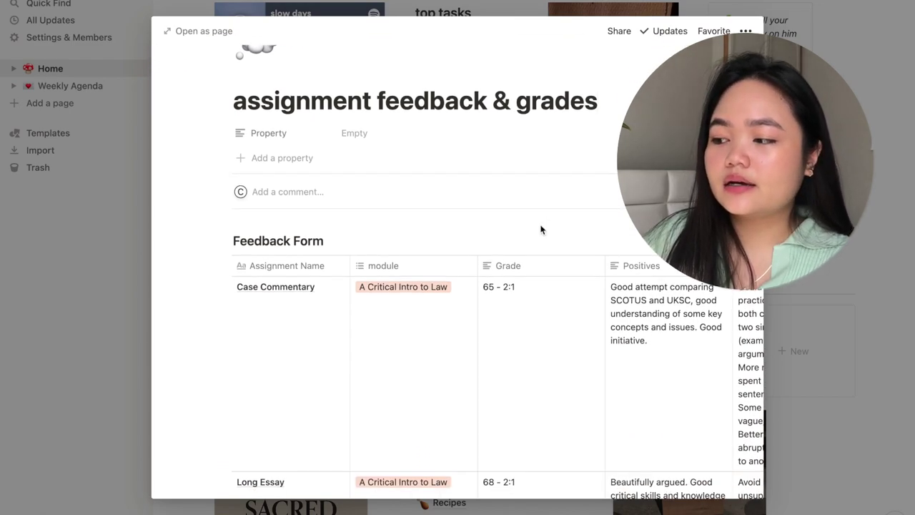
pyautogui.scroll(-3, 541, 229)
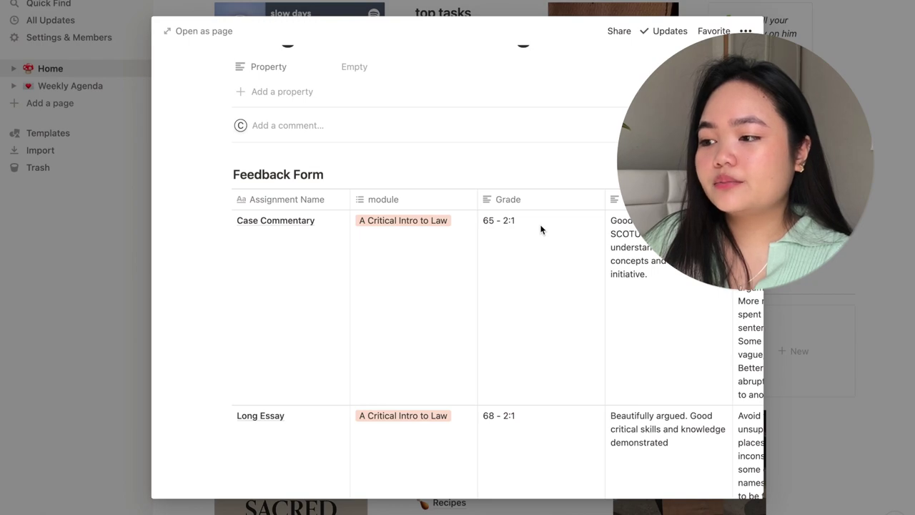
pyautogui.scroll(-20, 540, 228)
pyautogui.scroll(20, 350, 238)
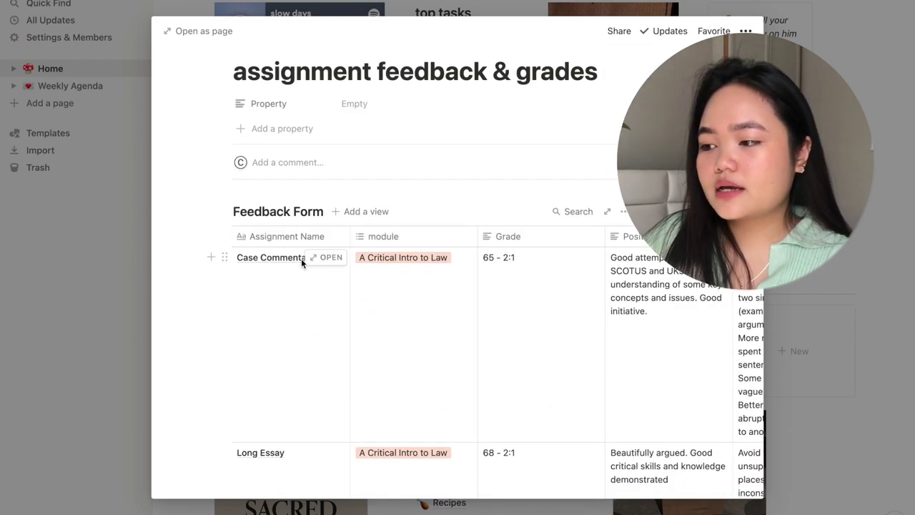
# Review the Positives, Weaknesses and To Improve columns of the Feedback Form table across its assignment rows.
pyautogui.hscroll(9, 422, 246)
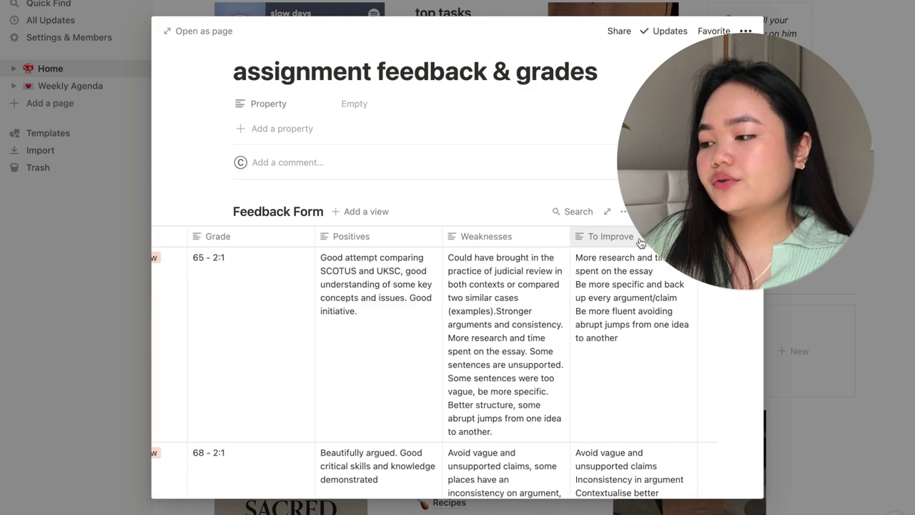
pyautogui.hscroll(-5, 672, 367)
pyautogui.scroll(-10, 672, 367)
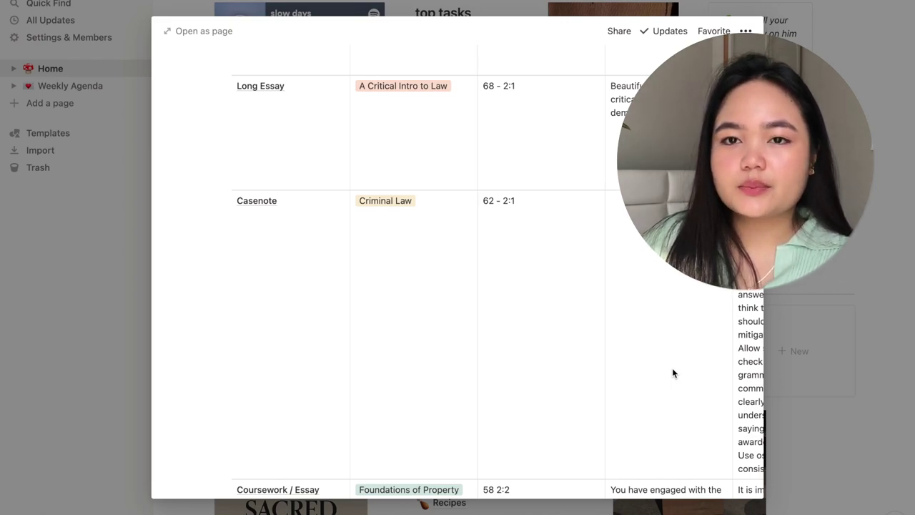
pyautogui.hscroll(2, 671, 369)
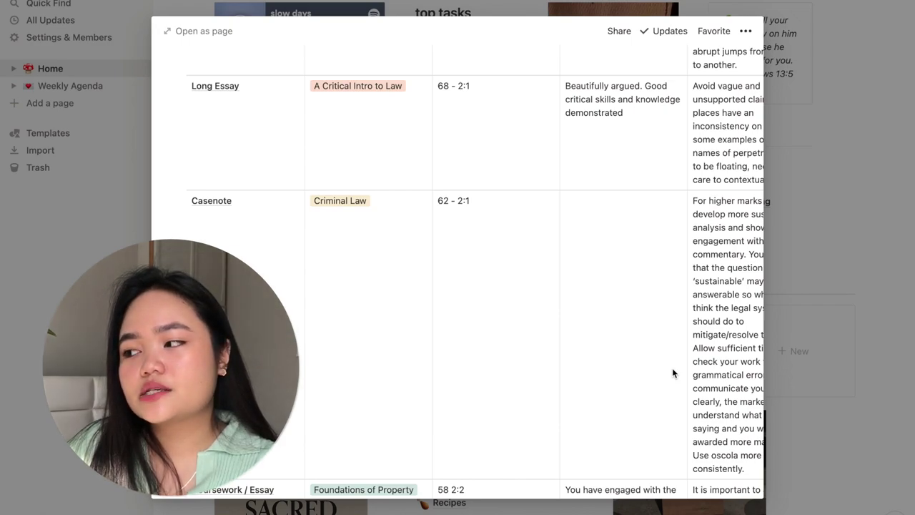
pyautogui.hscroll(10, 672, 370)
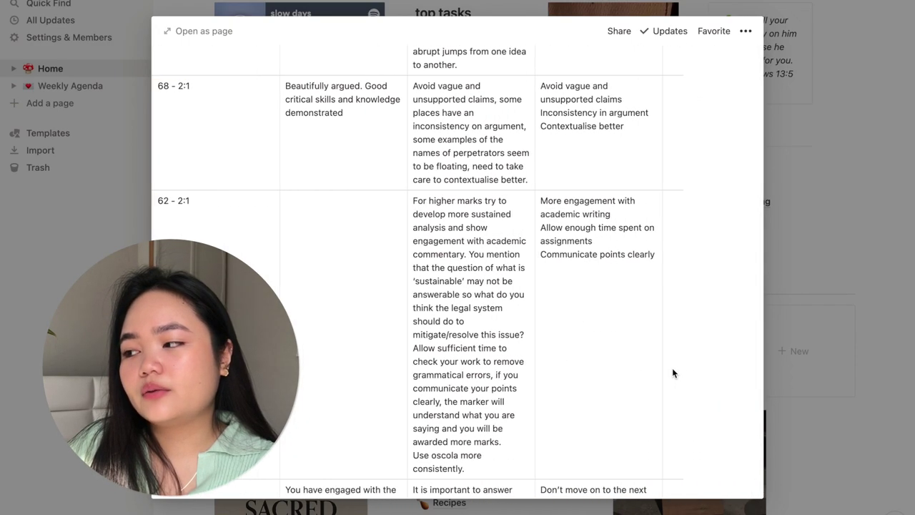
pyautogui.scroll(10, 672, 369)
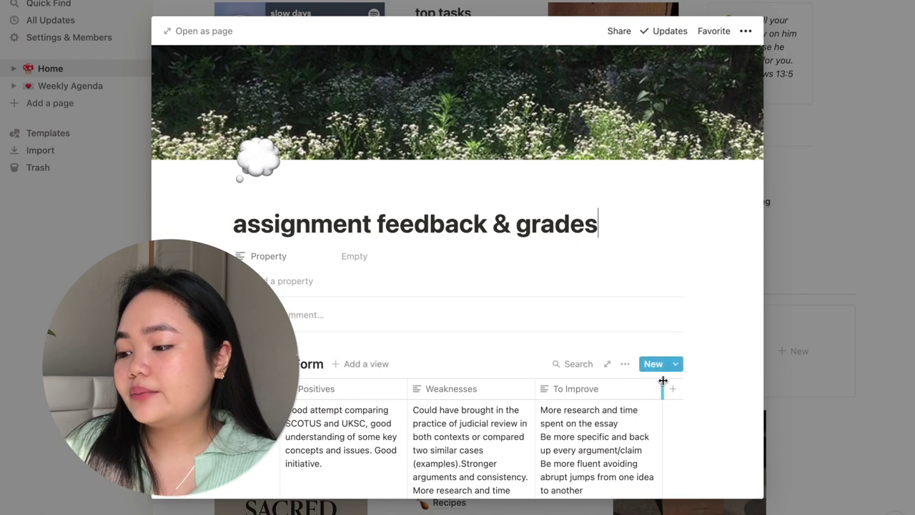
pyautogui.hscroll(-5, 665, 386)
pyautogui.hscroll(-2, 664, 386)
pyautogui.scroll(-4, 663, 384)
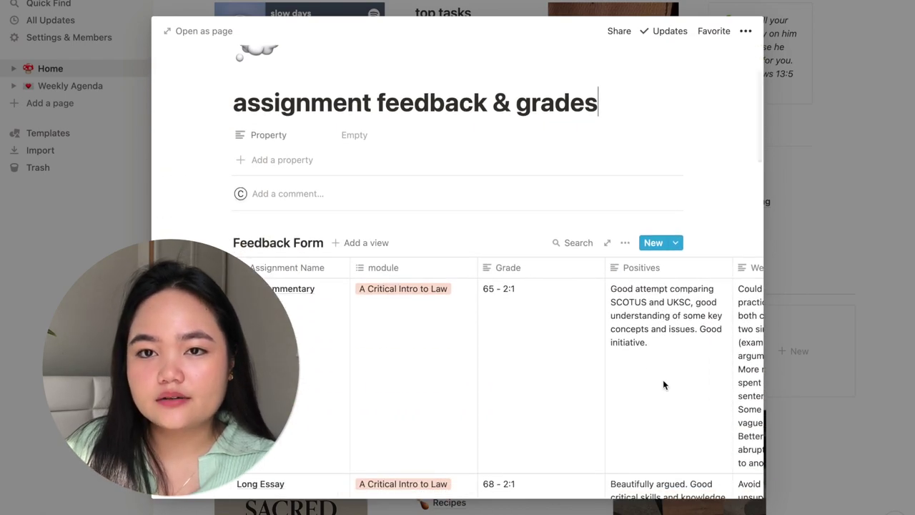
pyautogui.scroll(4, 663, 379)
# Open the Exam Prep card in Home's reflect gallery and view its Second Year Exams list and Revision timetable calendar.
pyautogui.scroll(-1, 654, 186)
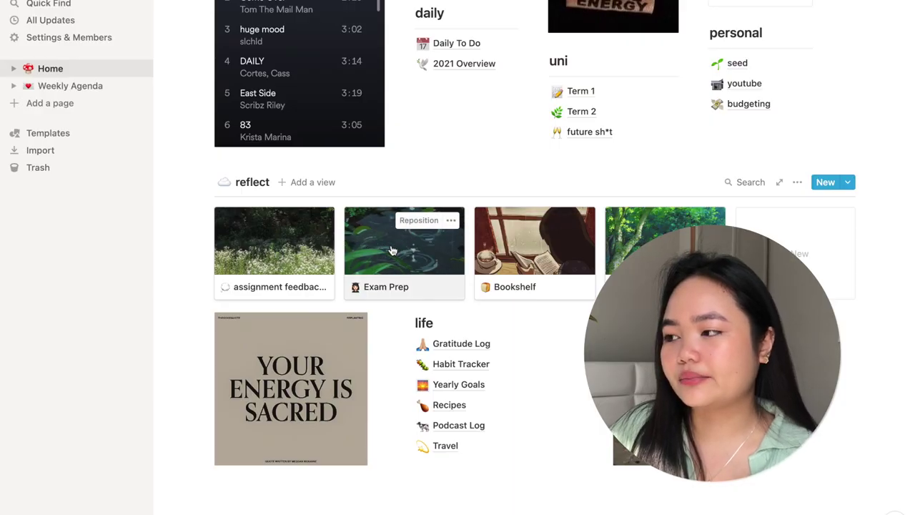
pyautogui.click(391, 252)
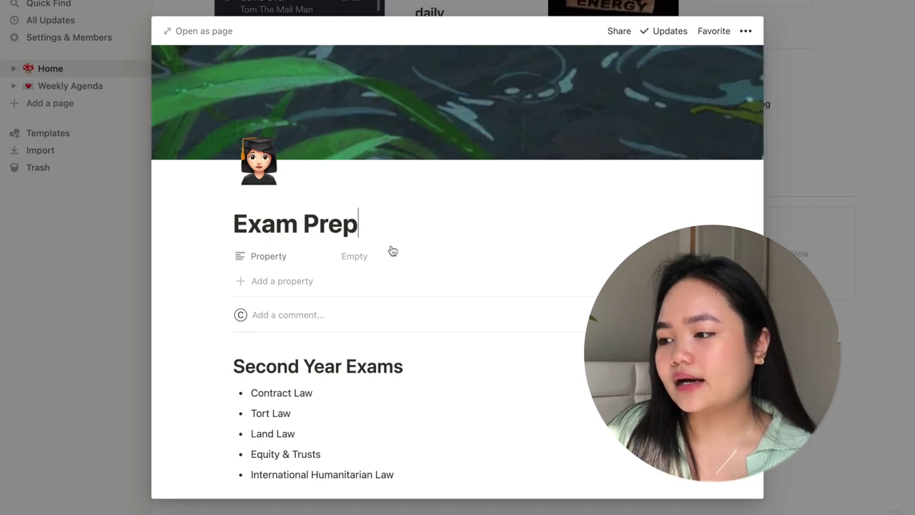
pyautogui.scroll(-1, 392, 249)
pyautogui.scroll(-4, 392, 249)
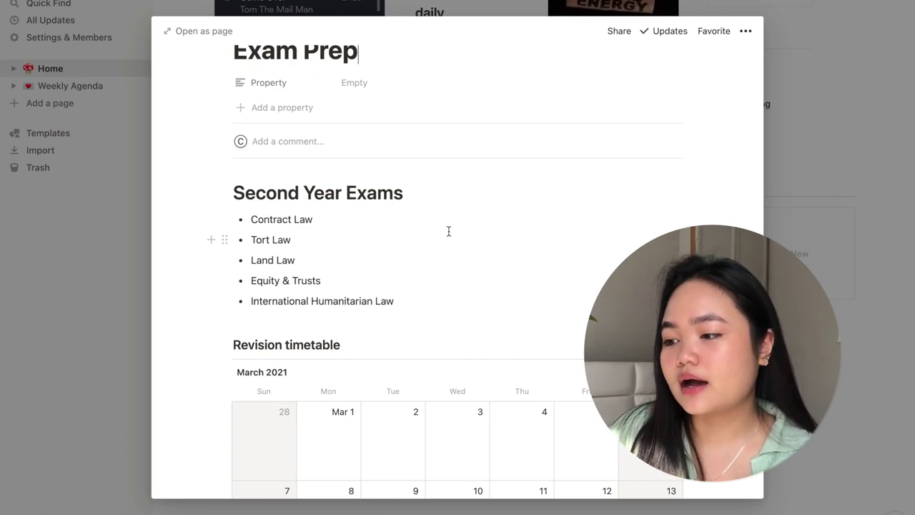
pyautogui.scroll(-2, 418, 312)
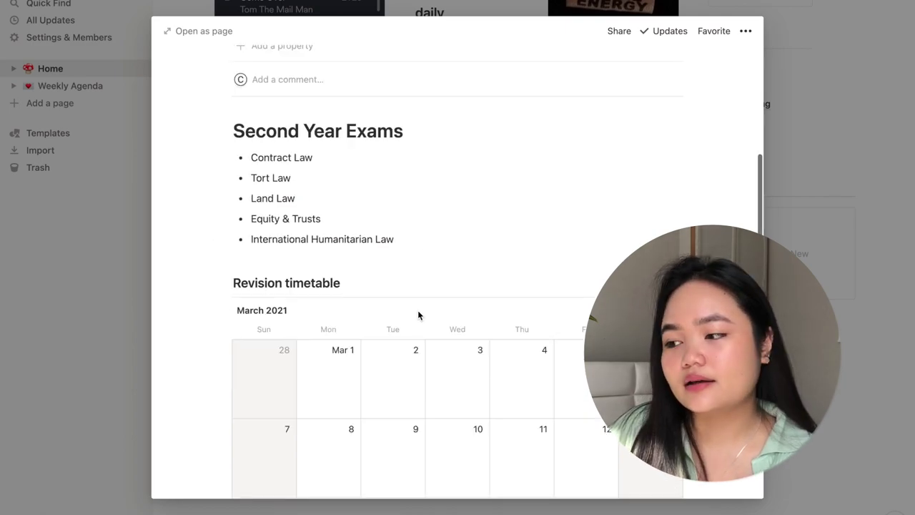
pyautogui.click(318, 157)
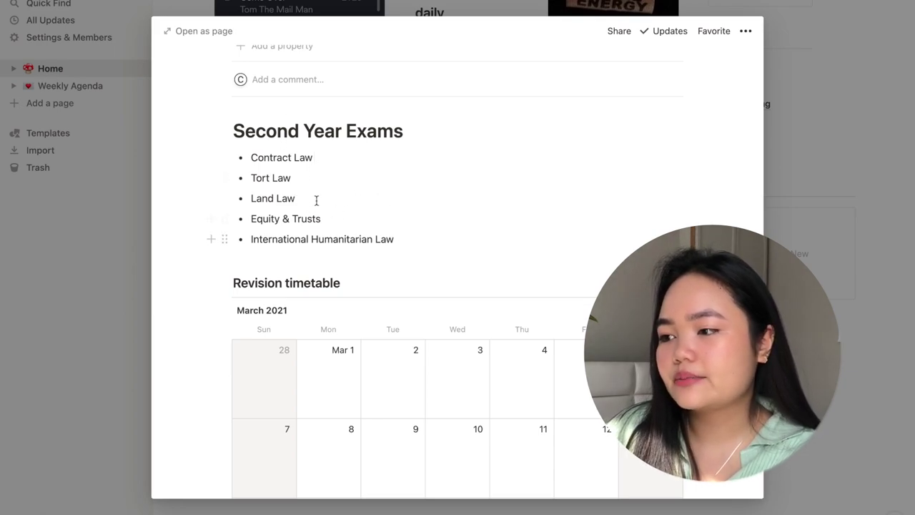
# Review the Second Year Exams subject list alongside the March 2021 entries in the Revision timetable calendar.
pyautogui.scroll(-4, 385, 300)
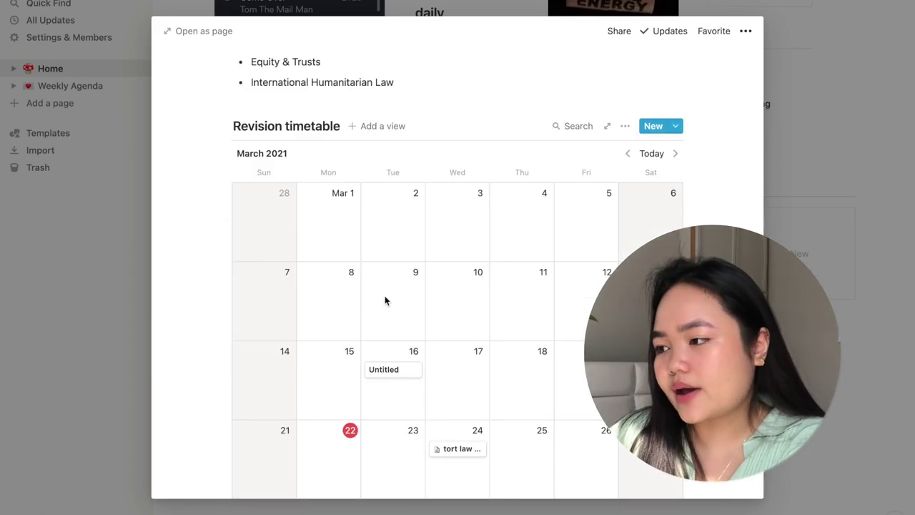
pyautogui.scroll(-2, 385, 300)
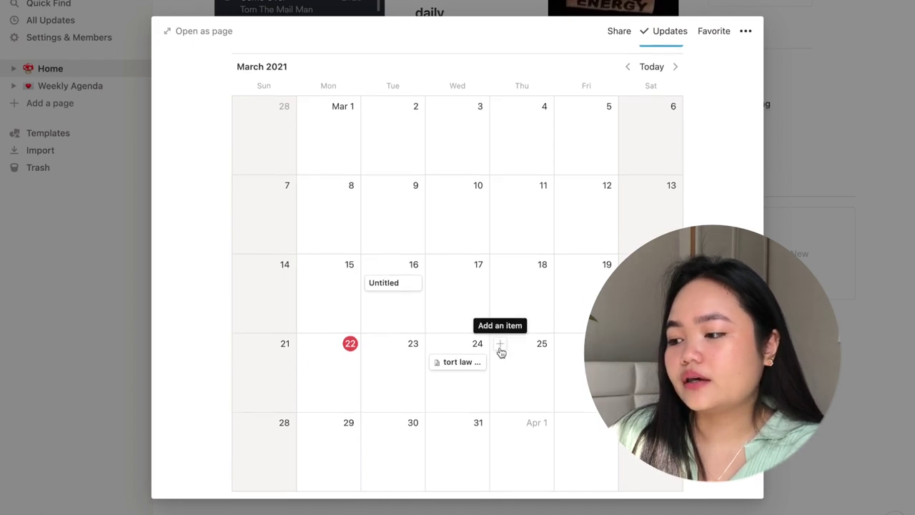
pyautogui.scroll(-1, 501, 352)
pyautogui.scroll(10, 501, 352)
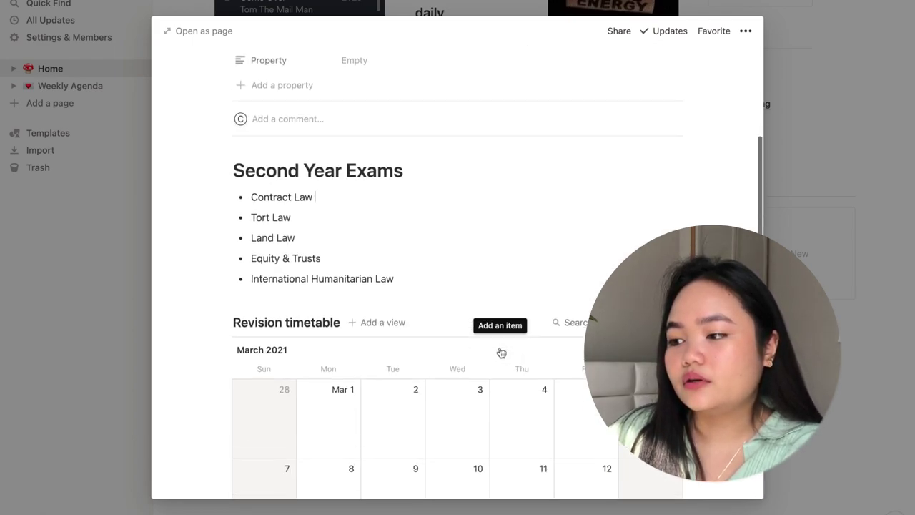
pyautogui.scroll(-3, 501, 353)
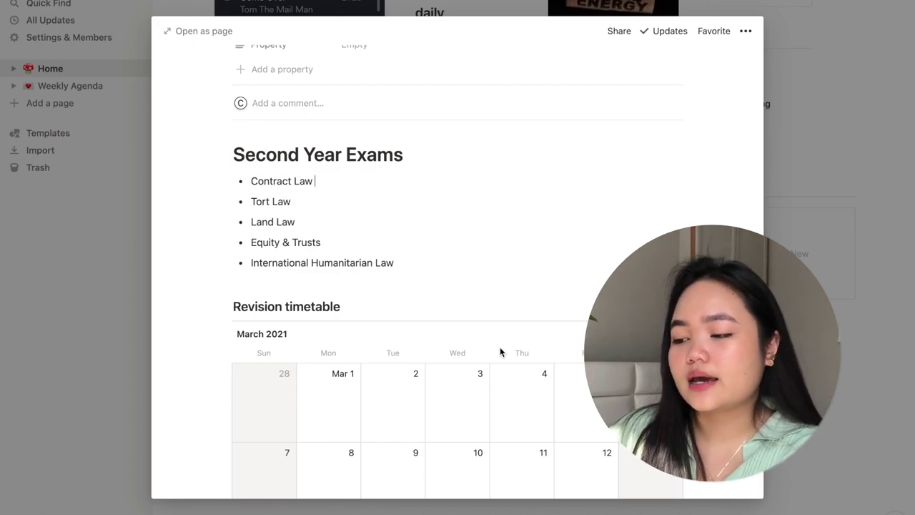
pyautogui.scroll(-8, 500, 351)
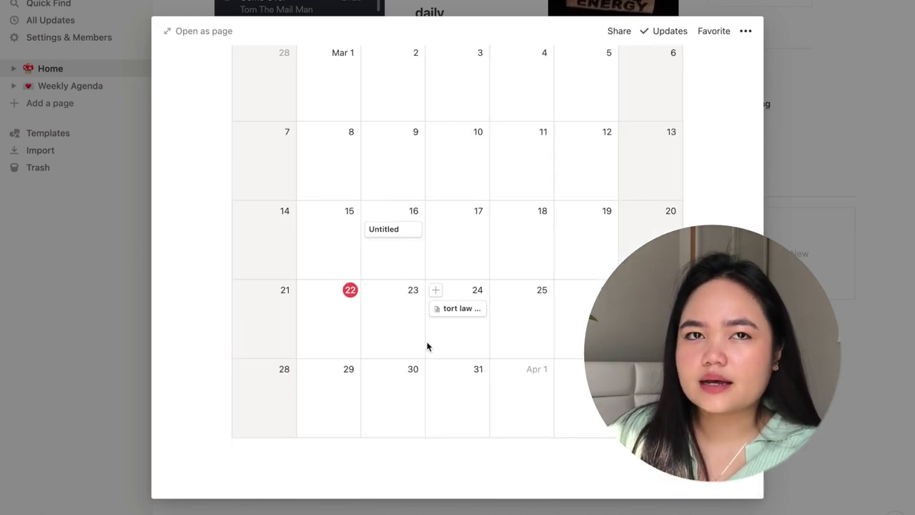
pyautogui.scroll(3, 427, 346)
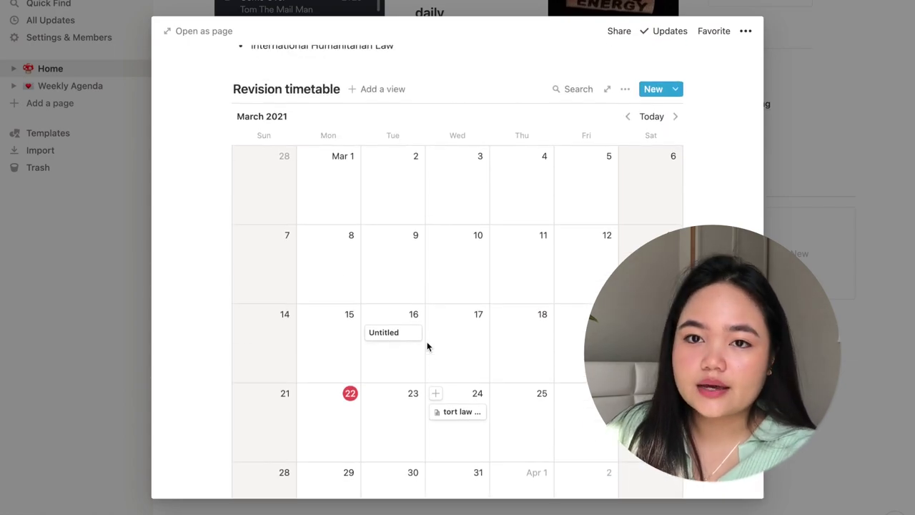
pyautogui.scroll(-3, 427, 347)
# Add an item titled Equity Exam on May 5, 2021 to the Revision timetable calendar.
pyautogui.click(437, 369)
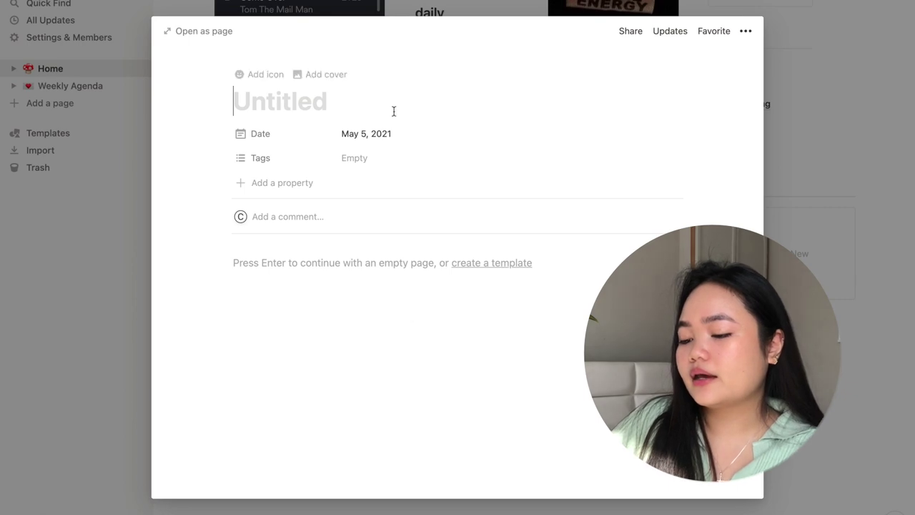
pyautogui.write('Equity Exam')
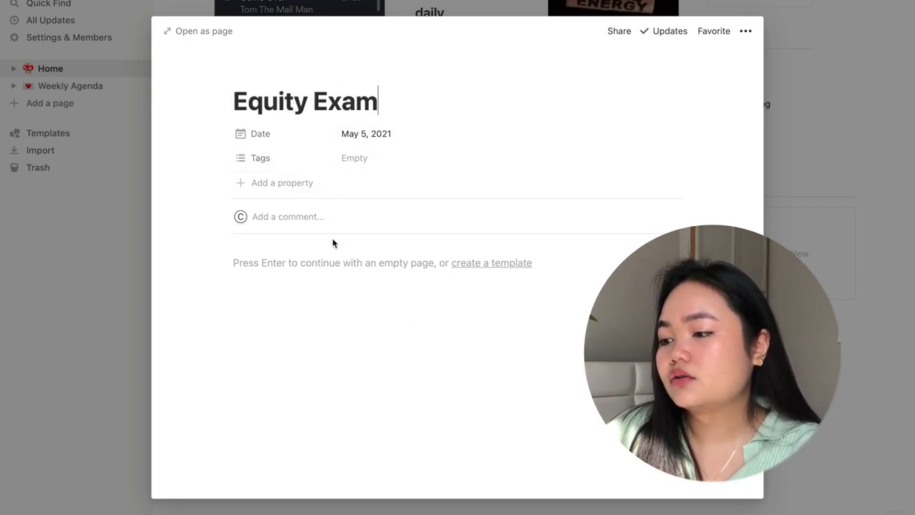
pyautogui.click(266, 264)
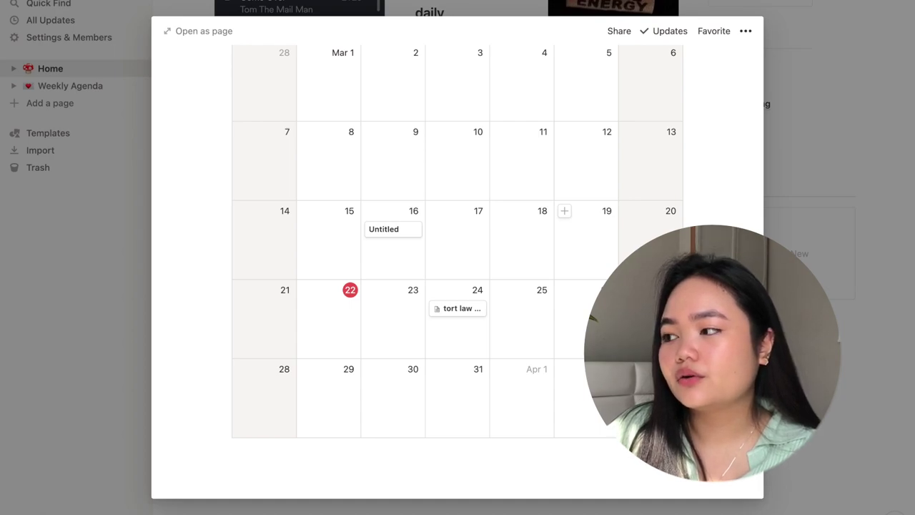
# In the tort law consolidation entry on March 24, correct the last bullet to "2 hours pomodoro" and return to Home.
pyautogui.scroll(1, 457, 257)
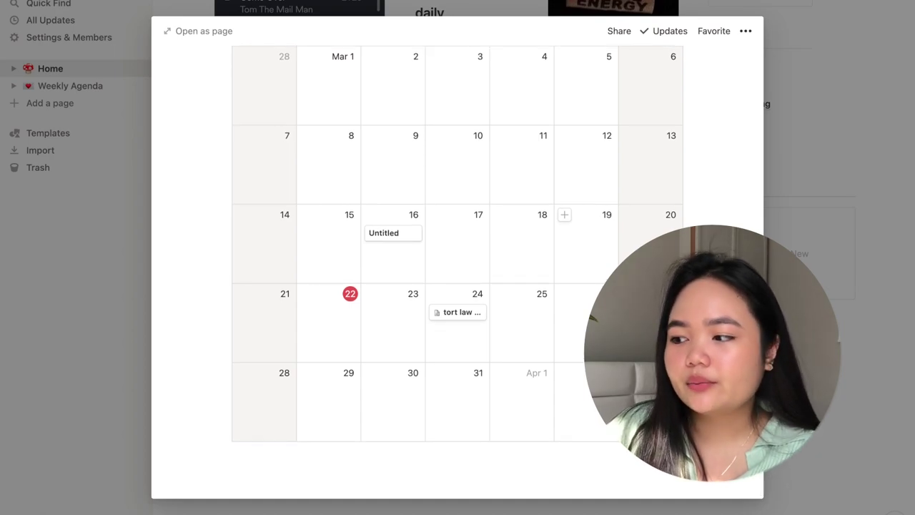
pyautogui.scroll(10, 571, 312)
pyautogui.scroll(-10, 572, 312)
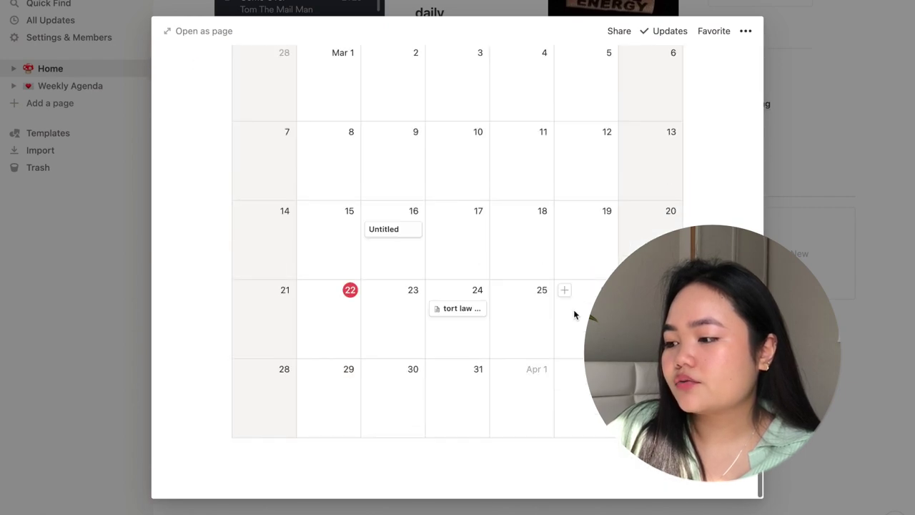
pyautogui.click(452, 310)
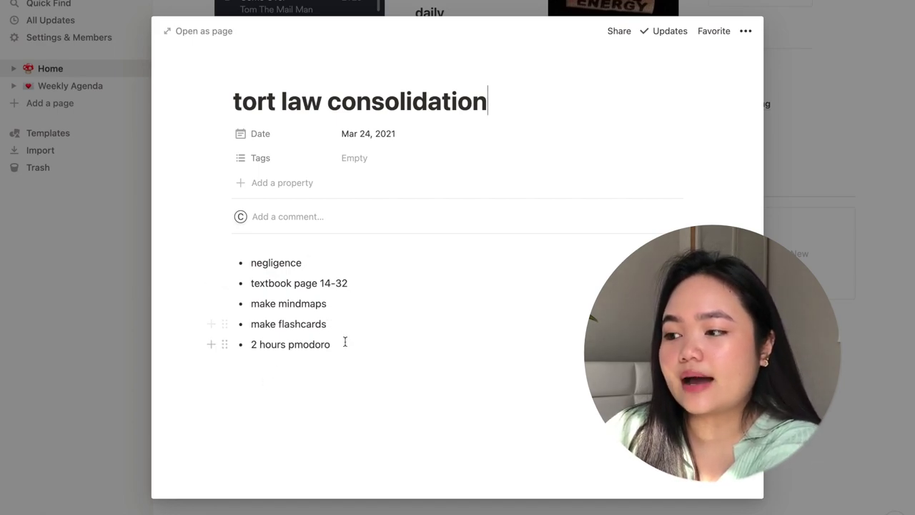
pyautogui.click(294, 343)
pyautogui.write('o')
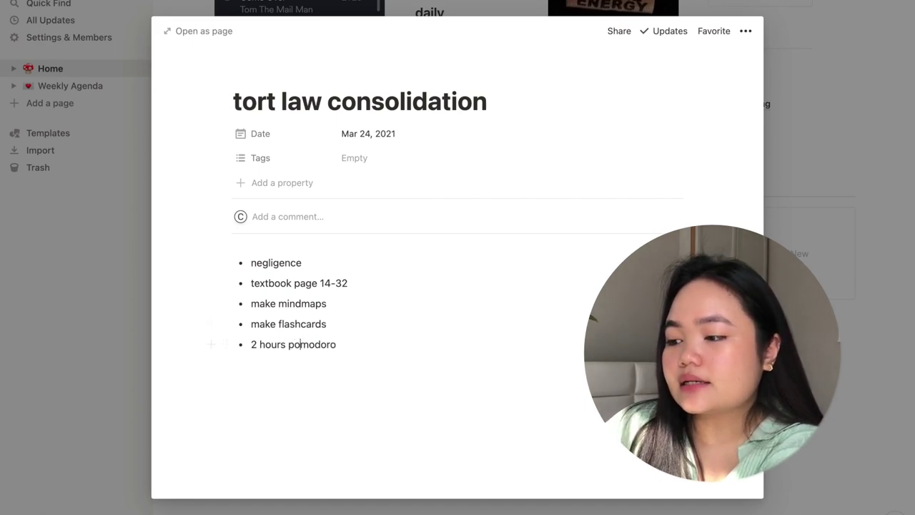
pyautogui.click(432, 391)
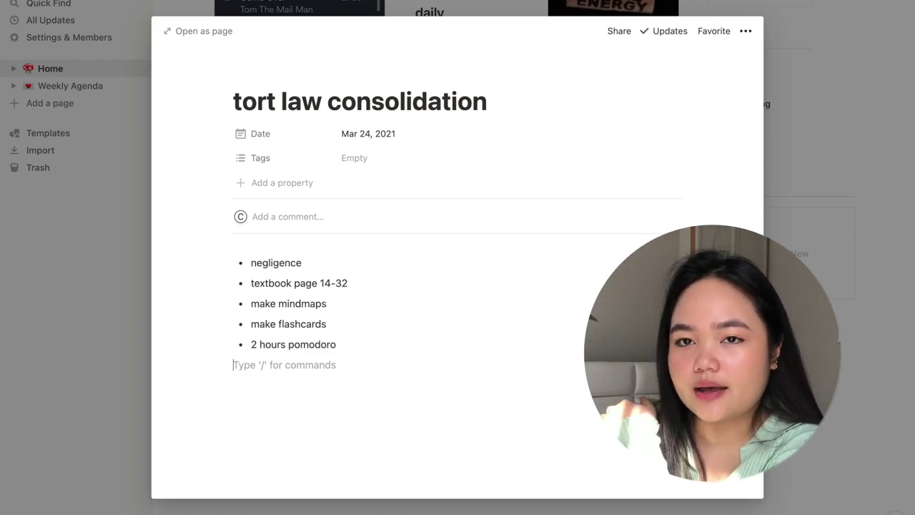
pyautogui.press('Escape')
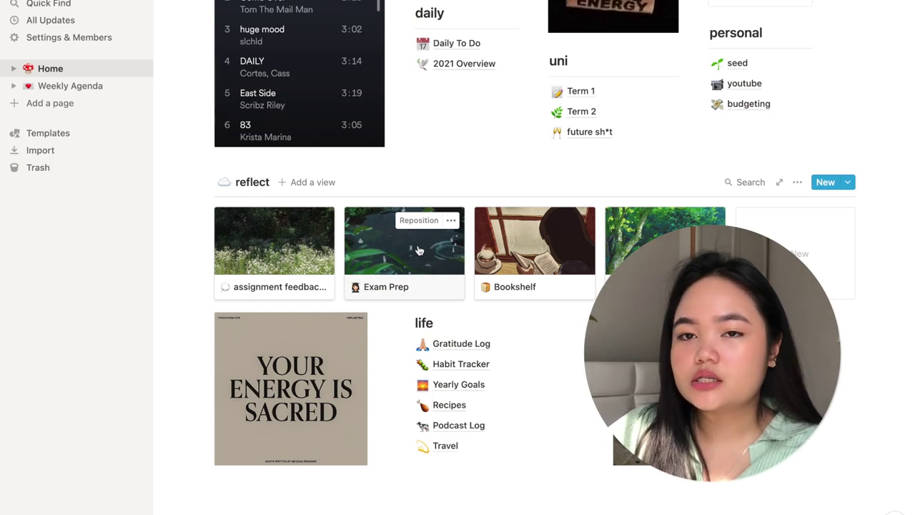
# Open the Bookshelf card in Home's reflect gallery and examine the genre, rating, quotes and takeaways columns of its book log.
pyautogui.click(504, 256)
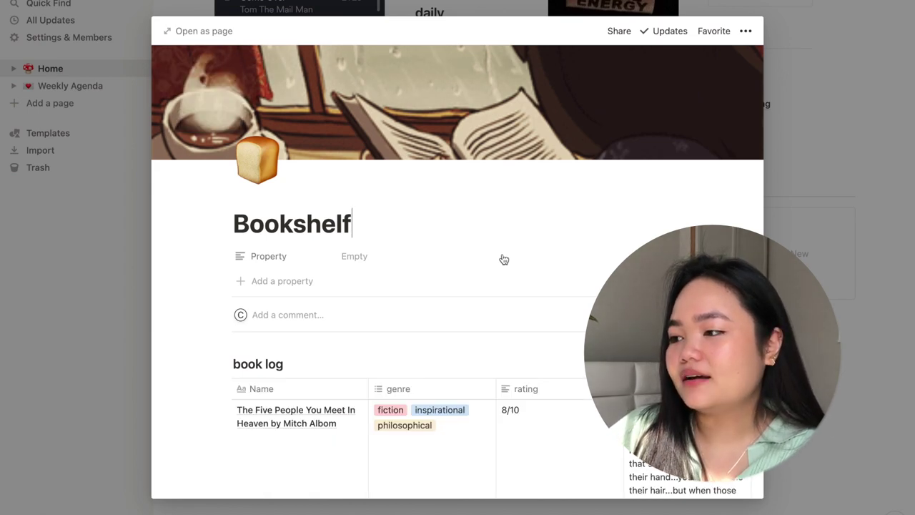
pyautogui.moveTo(582, 129)
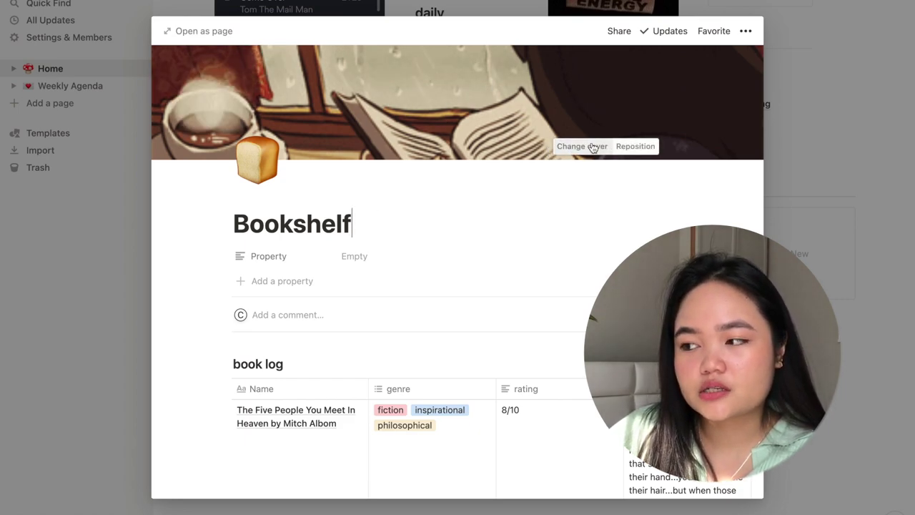
pyautogui.scroll(-5, 474, 326)
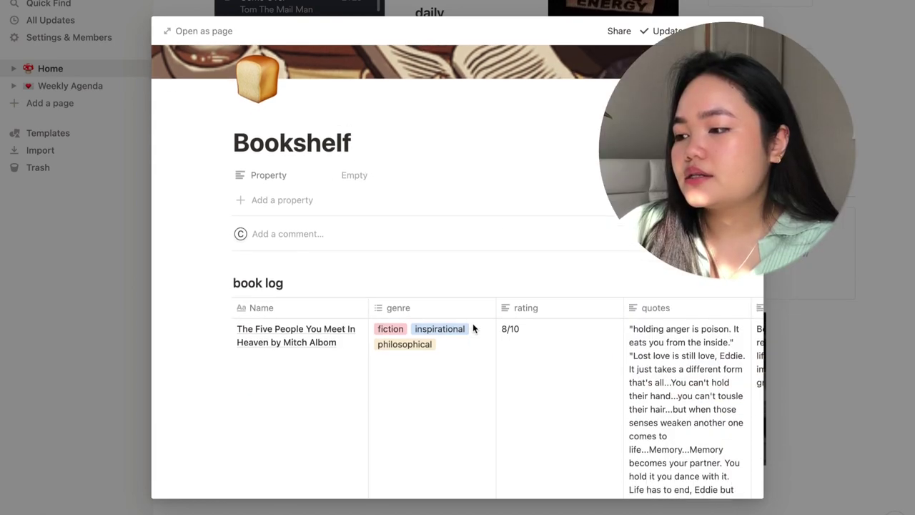
pyautogui.scroll(1, 473, 323)
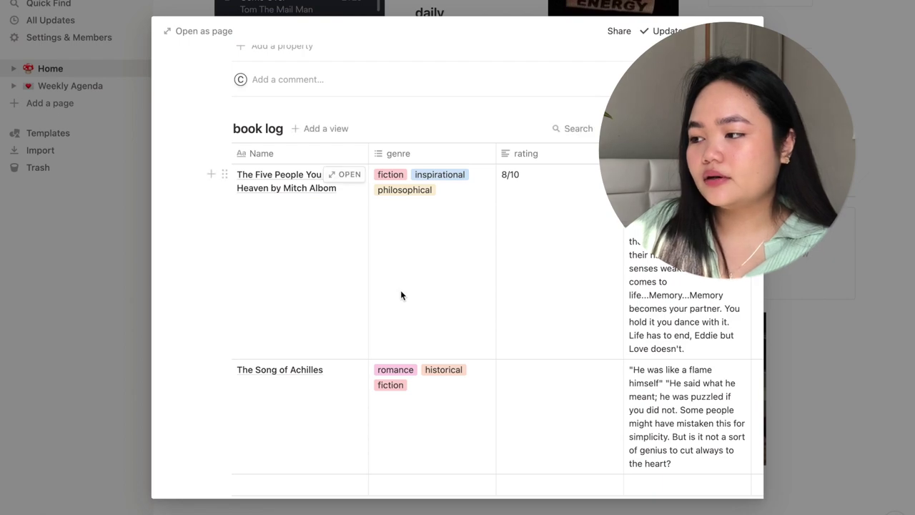
pyautogui.hscroll(3, 400, 289)
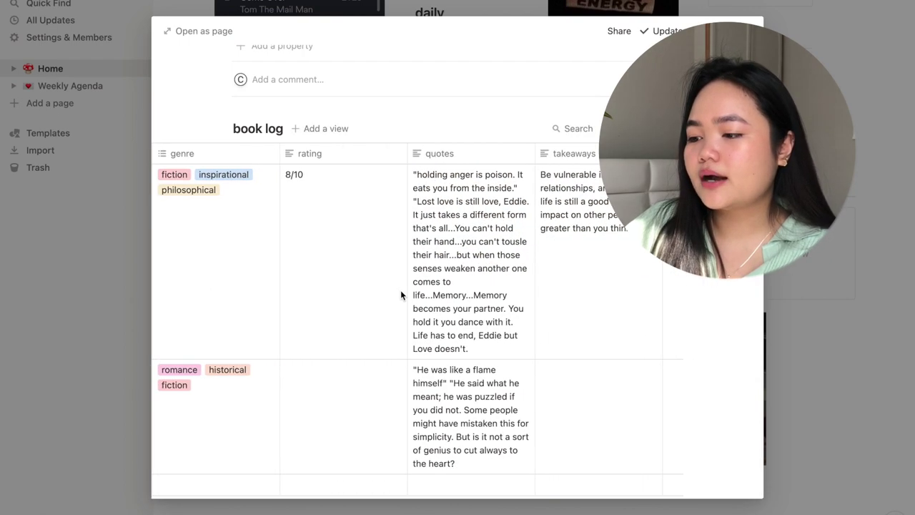
pyautogui.hscroll(-4, 400, 289)
pyautogui.scroll(-2, 401, 291)
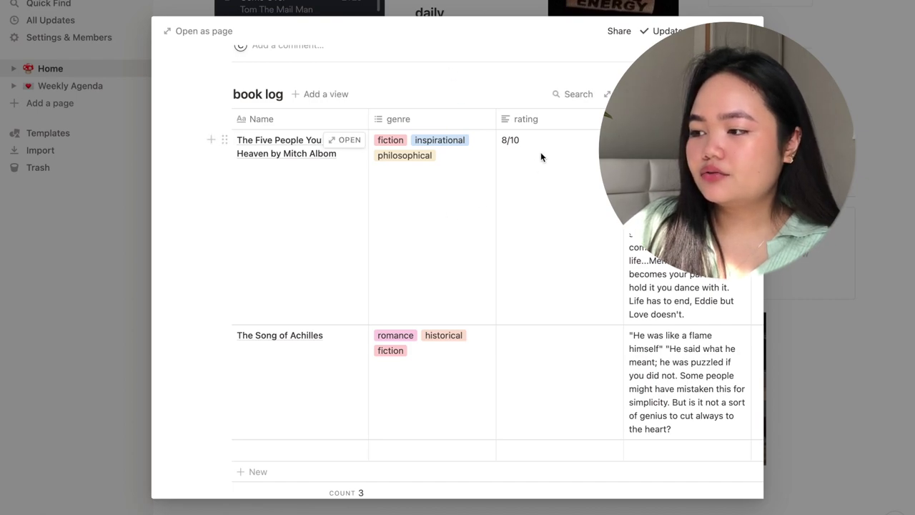
pyautogui.hscroll(5, 541, 152)
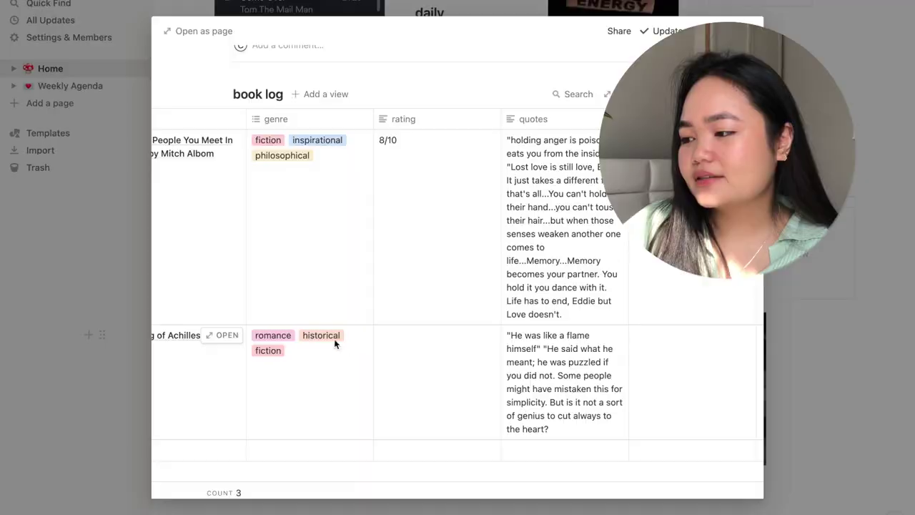
pyautogui.click(563, 427)
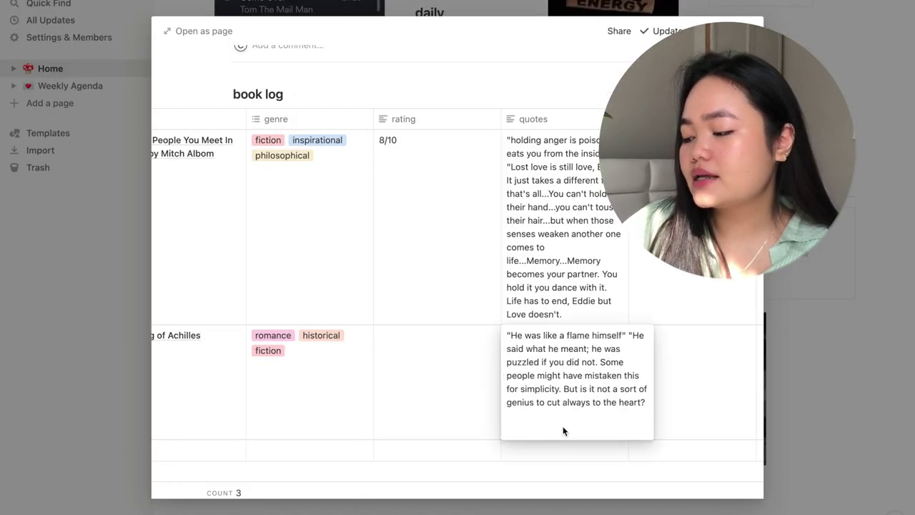
# Read through the "books i want to read" list below the book log and close the Bookshelf page.
pyautogui.scroll(-10, 431, 433)
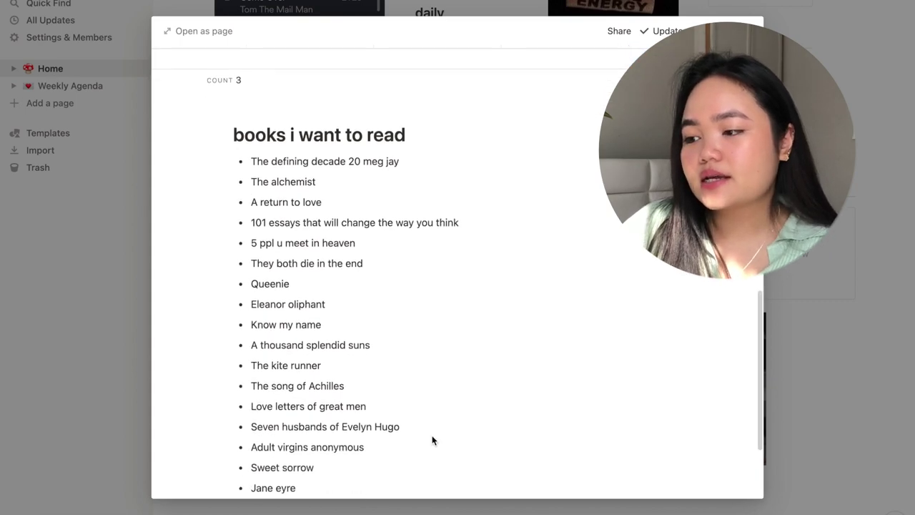
pyautogui.scroll(-4, 431, 439)
pyautogui.scroll(3, 431, 438)
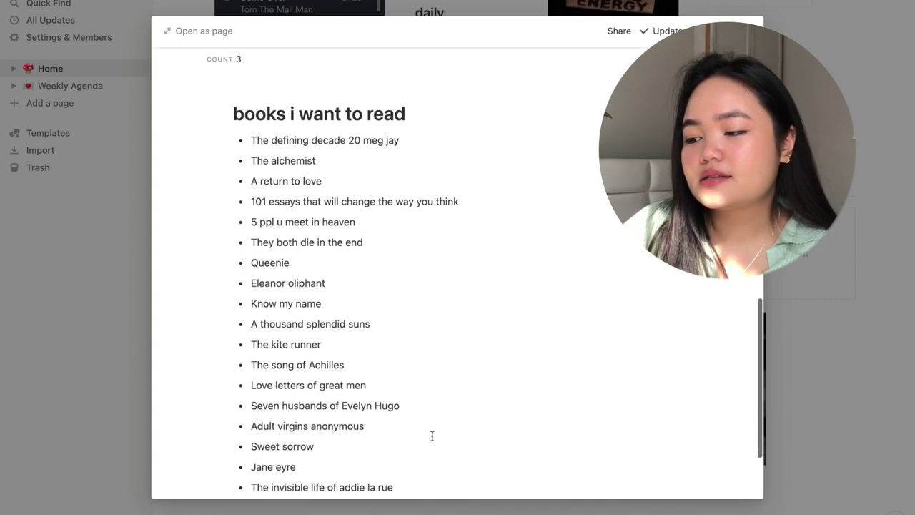
pyautogui.scroll(-1, 432, 435)
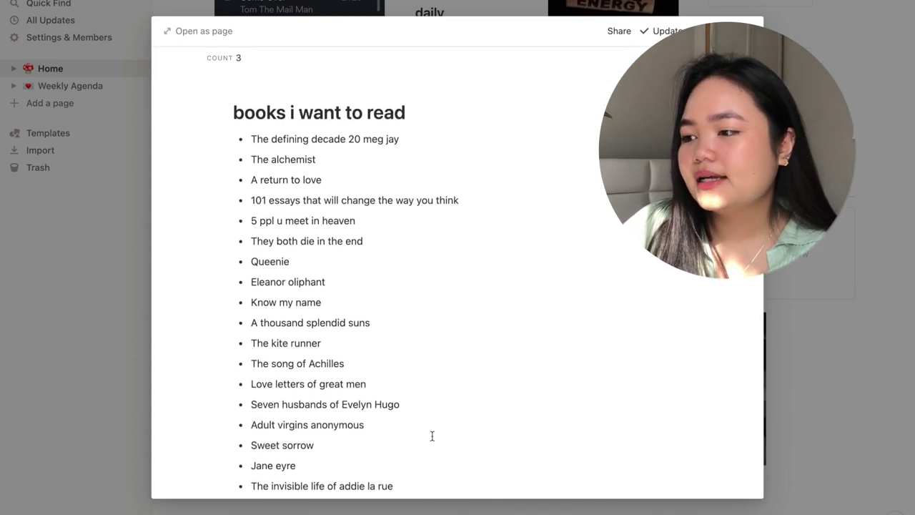
pyautogui.press('Escape')
# Open the dream life card in the reflect gallery and read its guiding quote and Career, Relationships and Hobbies questions.
pyautogui.click(644, 259)
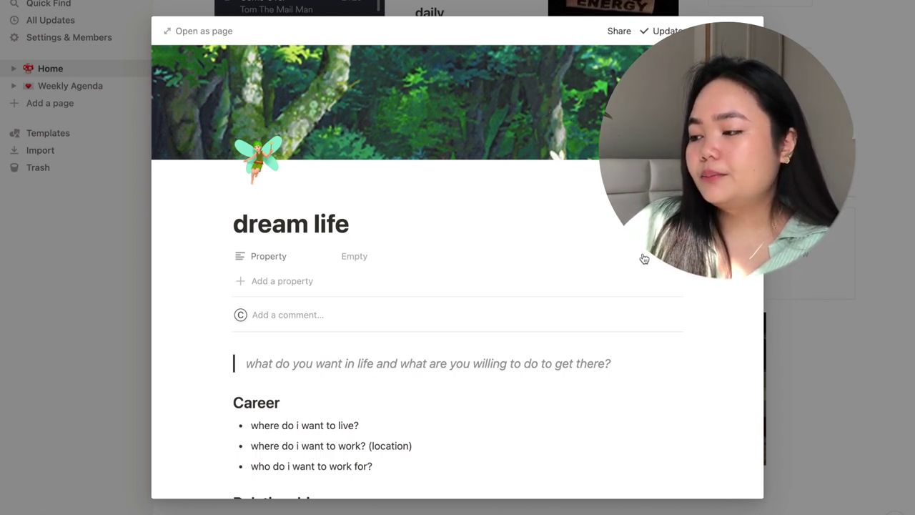
pyautogui.scroll(-5, 636, 355)
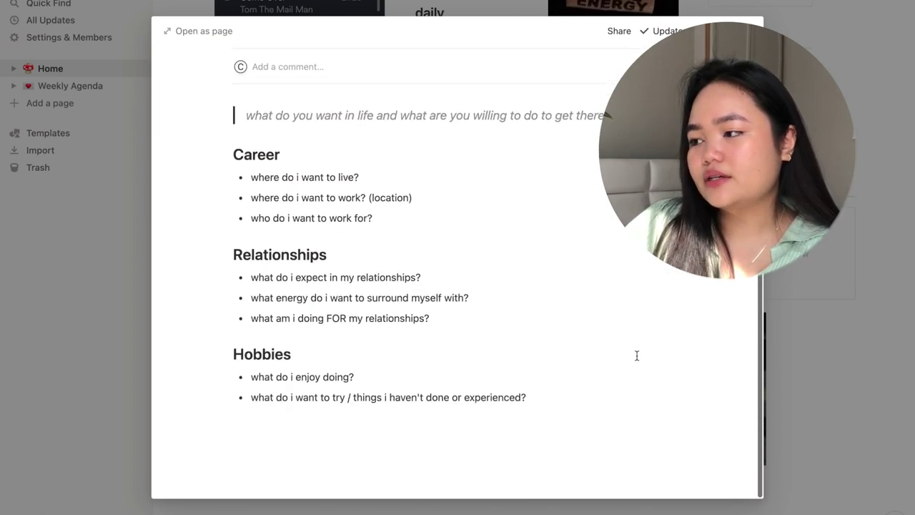
pyautogui.scroll(5, 636, 355)
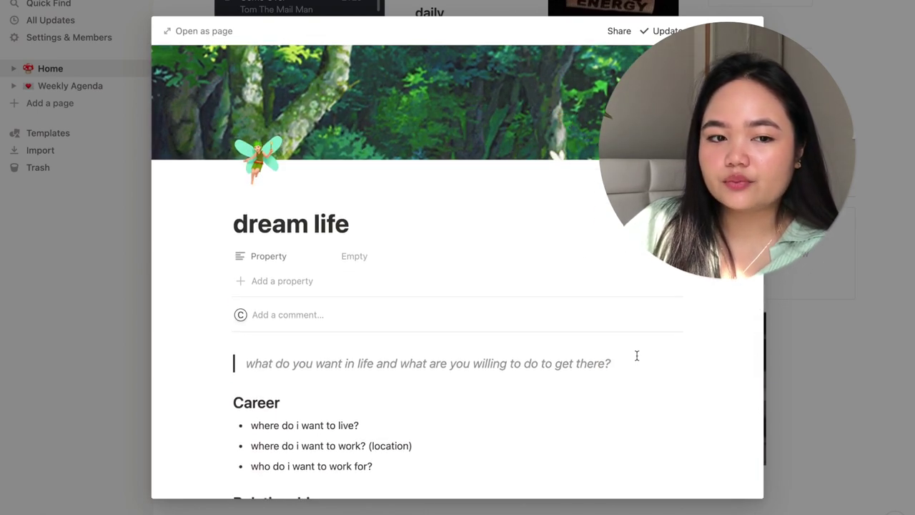
pyautogui.scroll(-2, 636, 355)
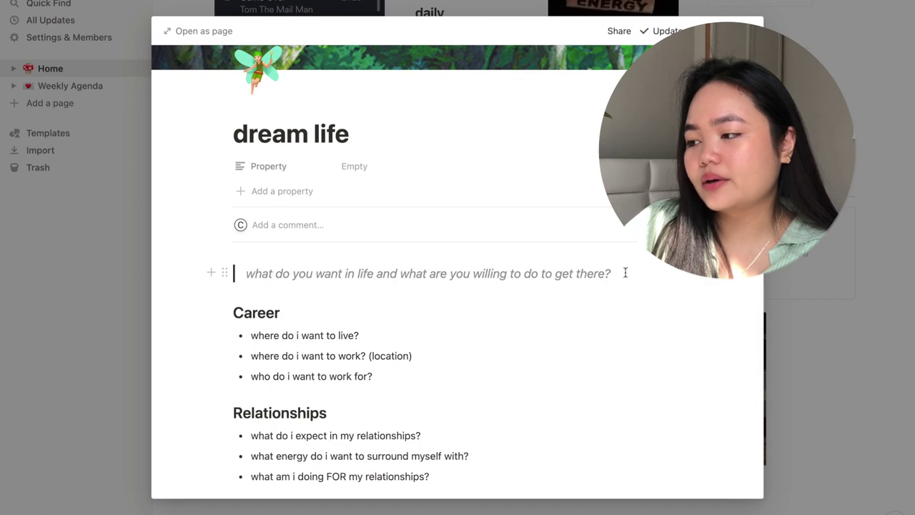
pyautogui.scroll(-2, 625, 272)
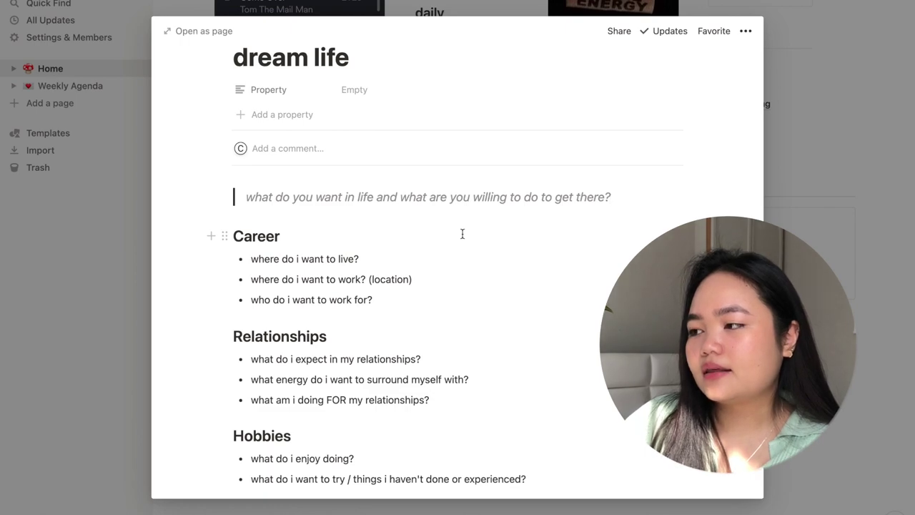
pyautogui.scroll(5, 462, 234)
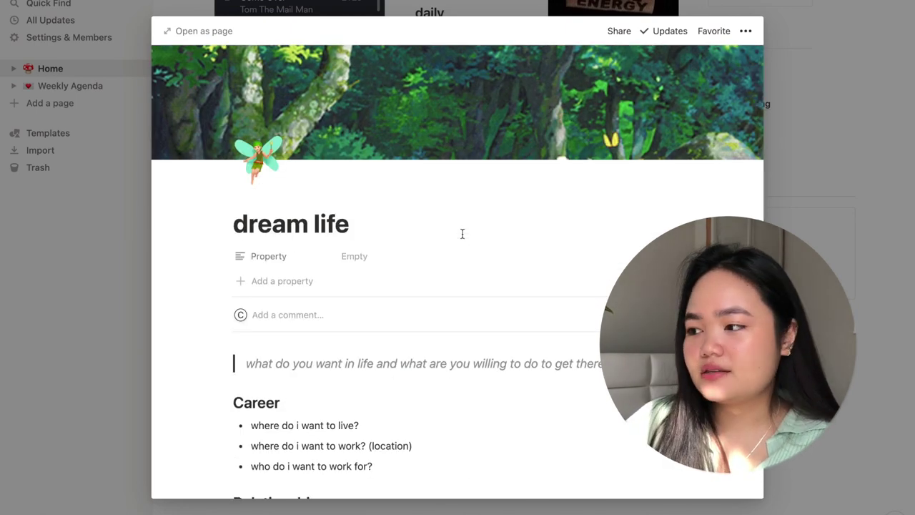
pyautogui.scroll(-7, 461, 233)
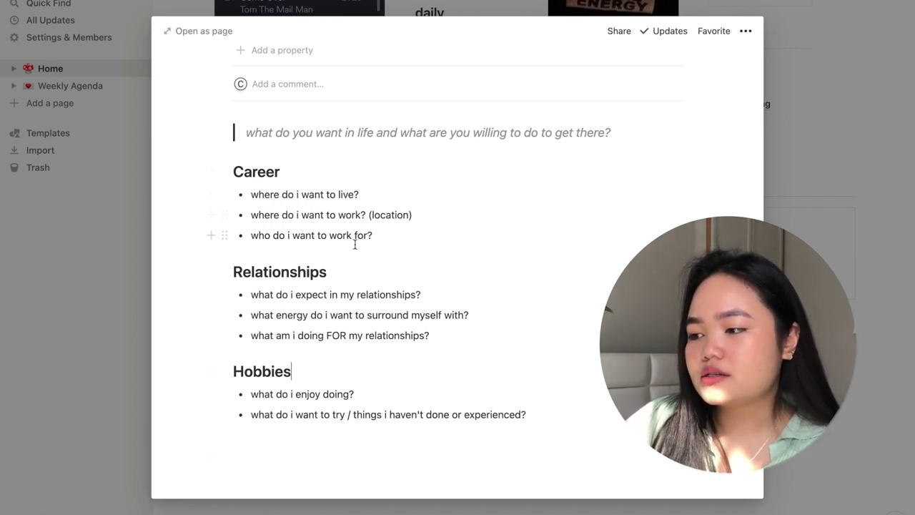
# Open the Gratitude Log page from the life list on Home.
pyautogui.scroll(-1, 389, 237)
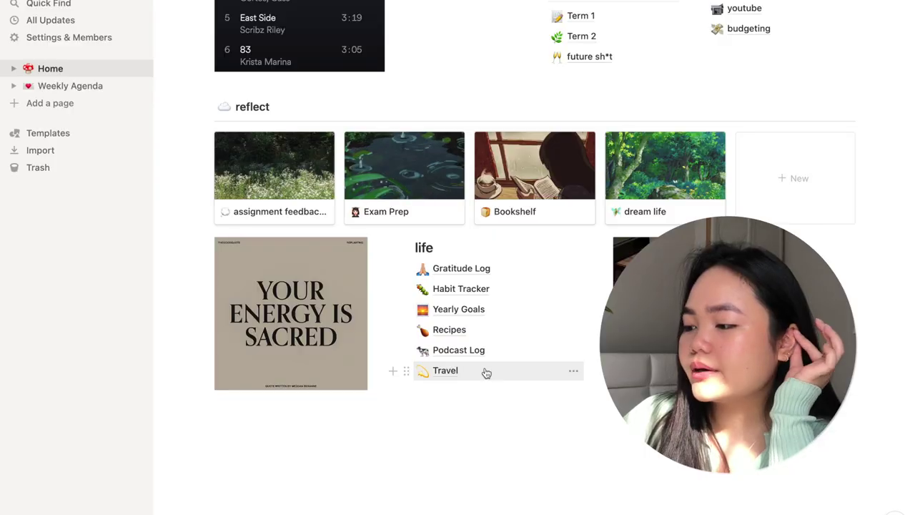
pyautogui.click(478, 273)
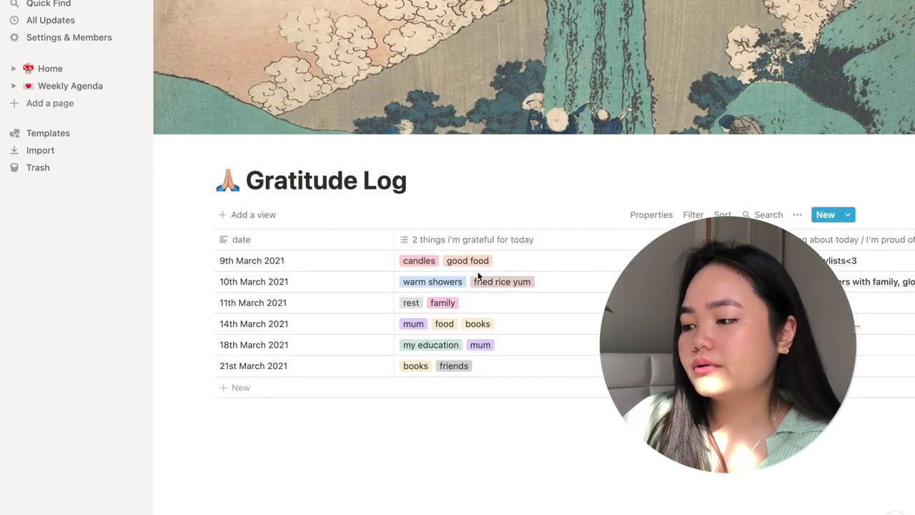
# Examine the date, "2 things i'm grateful for today" and proud-of-myself columns of the Gratitude Log table.
pyautogui.hscroll(3, 478, 276)
pyautogui.hscroll(-3, 477, 276)
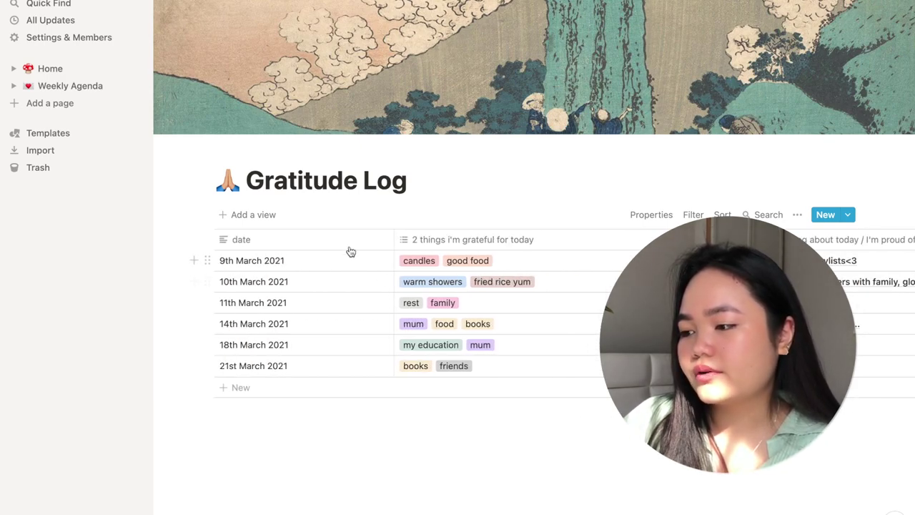
pyautogui.hscroll(5, 608, 248)
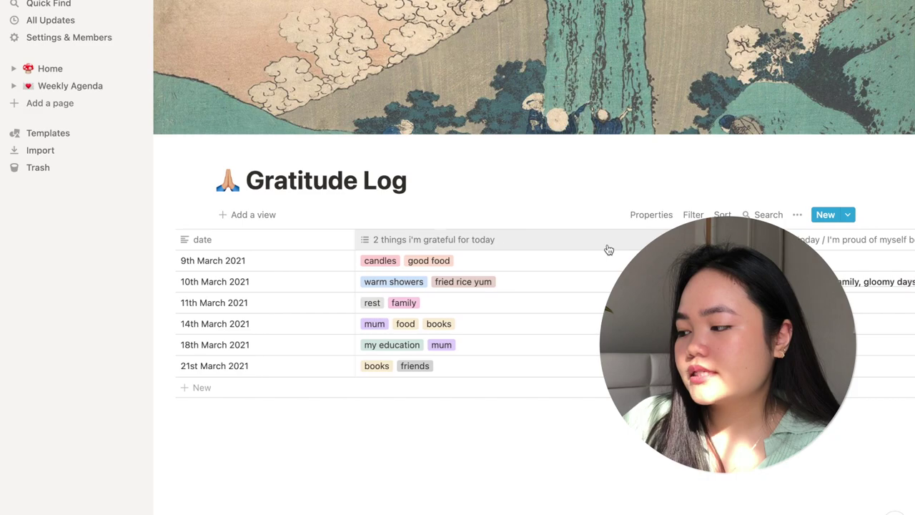
pyautogui.hscroll(-5, 608, 249)
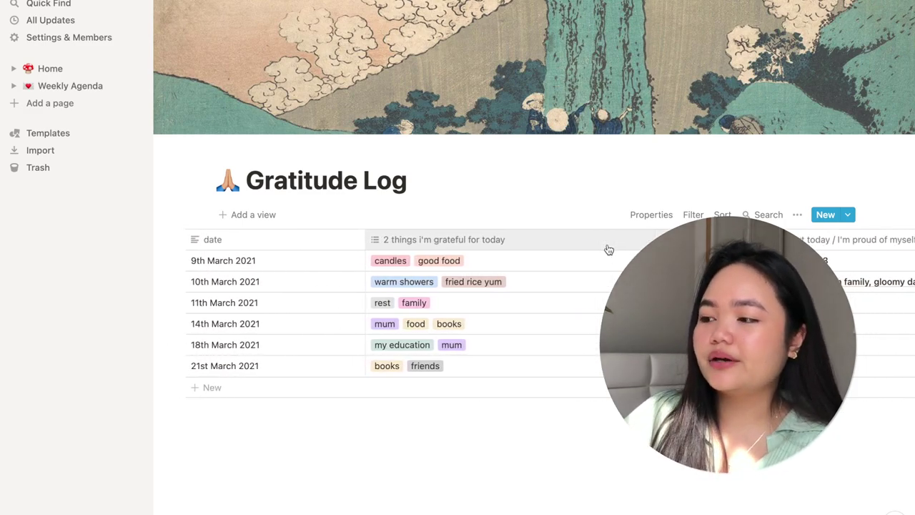
# Add an empty row to the Gratitude Log and view the tag options of its "2 things i'm grateful for today" cell.
pyautogui.click(501, 387)
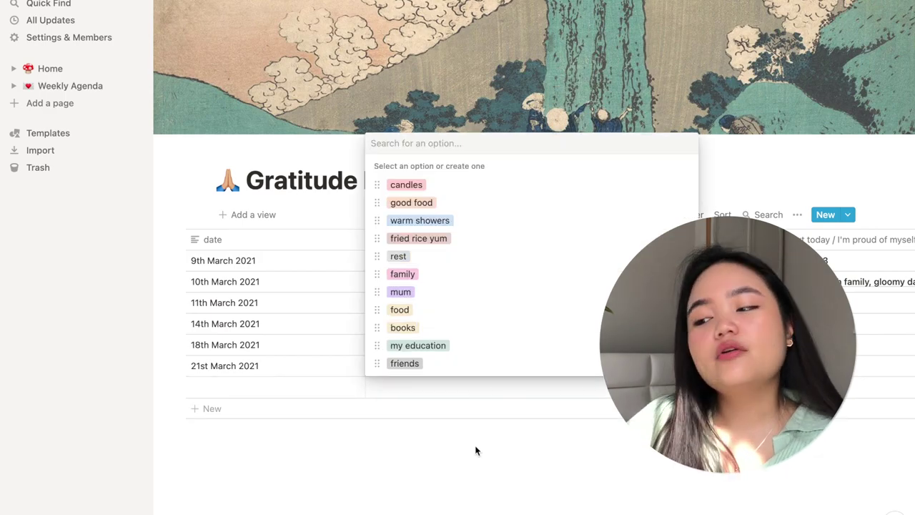
pyautogui.press('Escape')
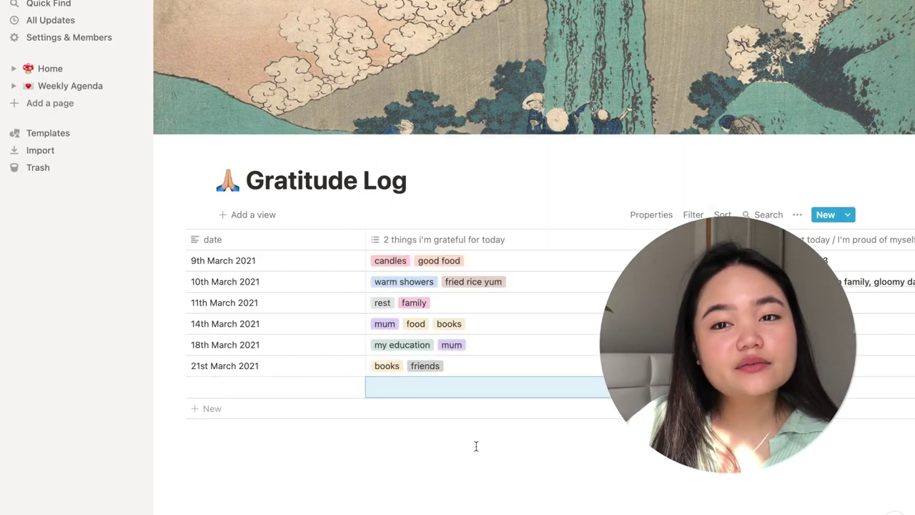
pyautogui.click(462, 465)
pyautogui.hscroll(-2, 462, 465)
pyautogui.scroll(-1, 462, 466)
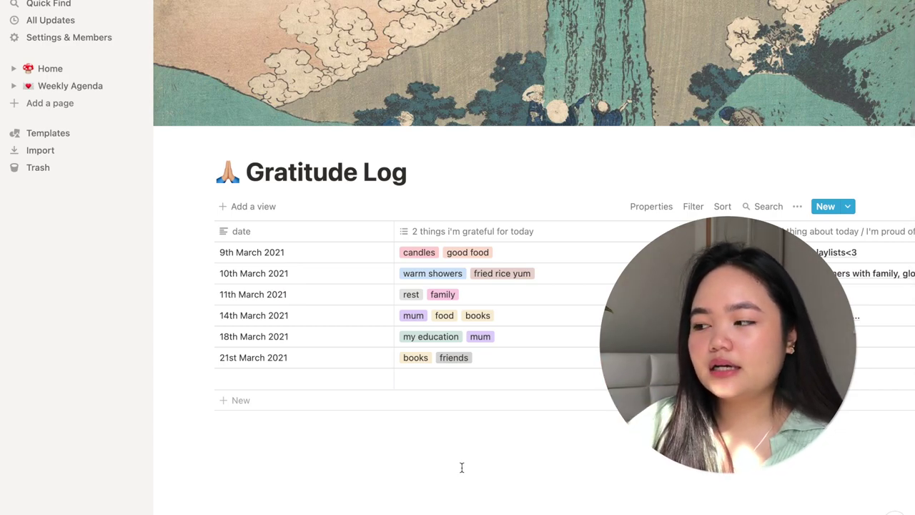
# Look across the Gratitude Log's columns once more and return to the life list on Home.
pyautogui.hscroll(3, 462, 467)
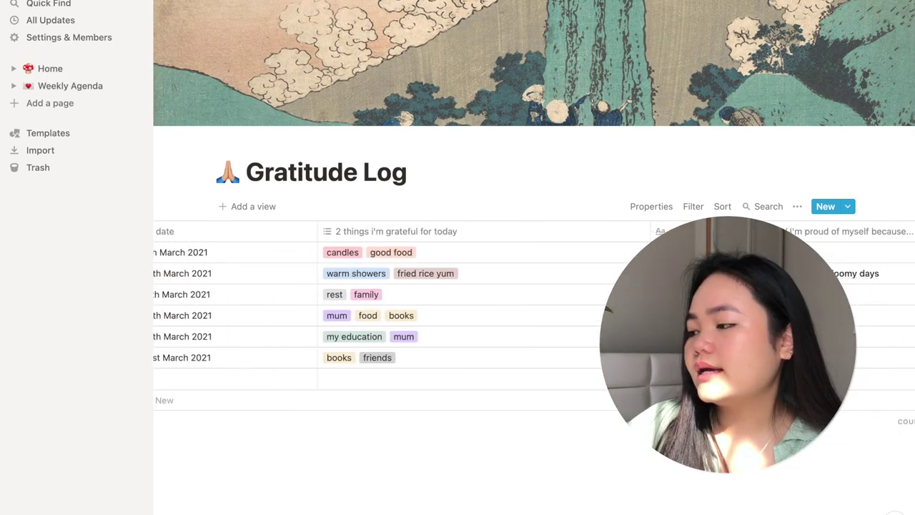
pyautogui.hscroll(-3, 462, 467)
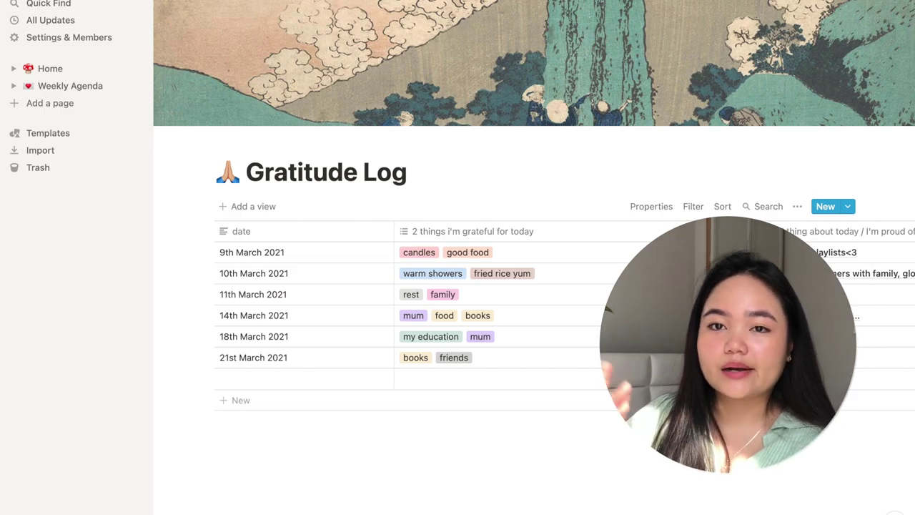
pyautogui.press('super+bracketleft')
pyautogui.scroll(-1, 455, 412)
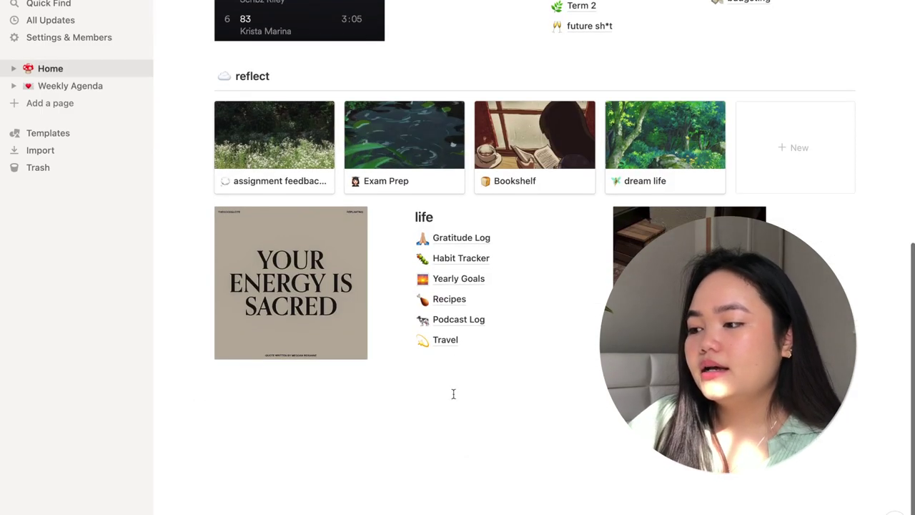
# Open Habit Tracker from the life list and read through its Reading, Bible, Sleep, Pray, journal and Screen Time columns.
pyautogui.click(453, 259)
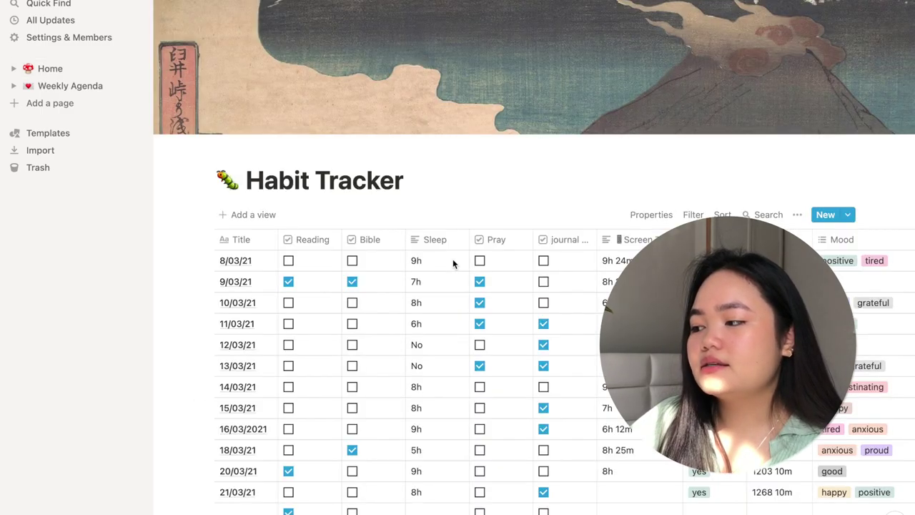
pyautogui.scroll(-3, 452, 261)
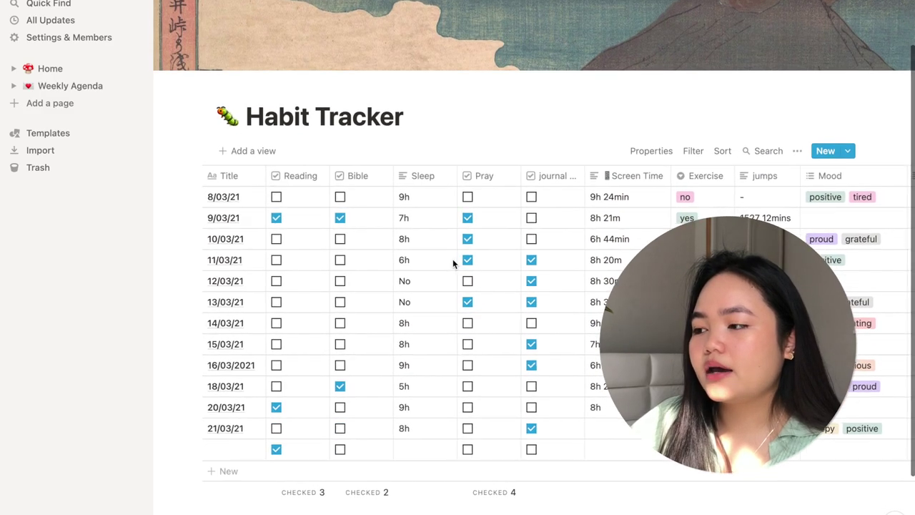
pyautogui.scroll(-1, 452, 263)
pyautogui.hscroll(2, 452, 264)
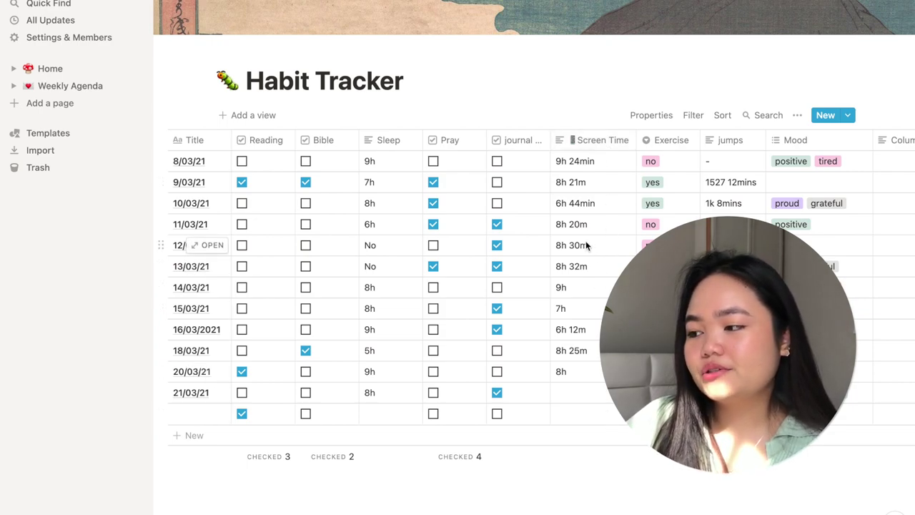
# Open the blank Screen Time cells in the last two Habit Tracker rows and leave them without entering anything.
pyautogui.click(579, 414)
pyautogui.press('Escape')
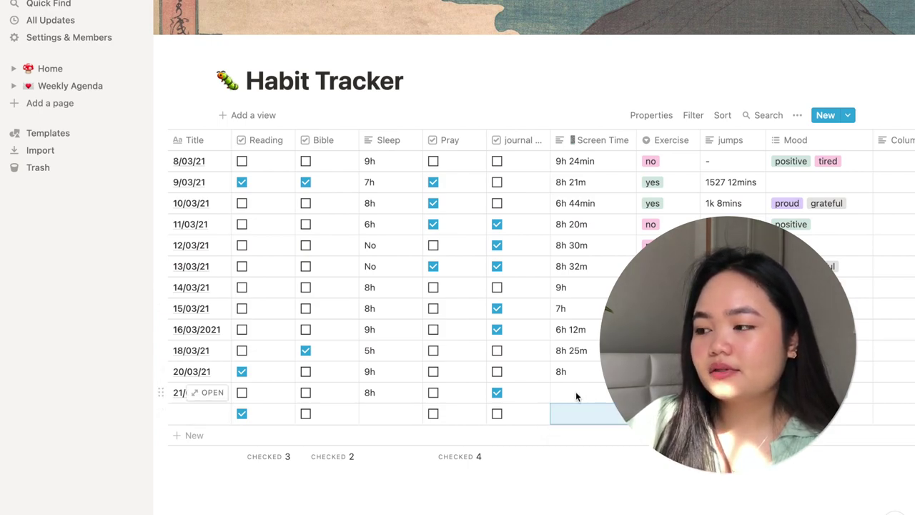
pyautogui.click(578, 392)
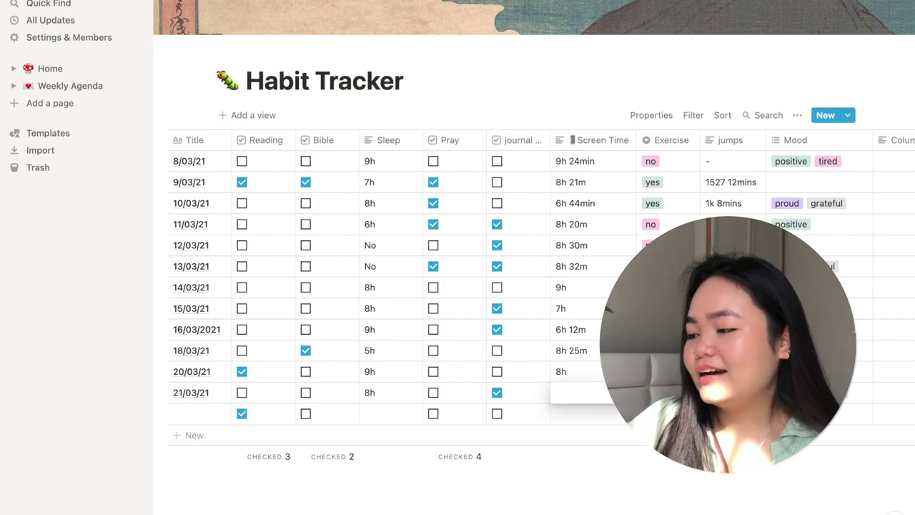
pyautogui.press('Escape')
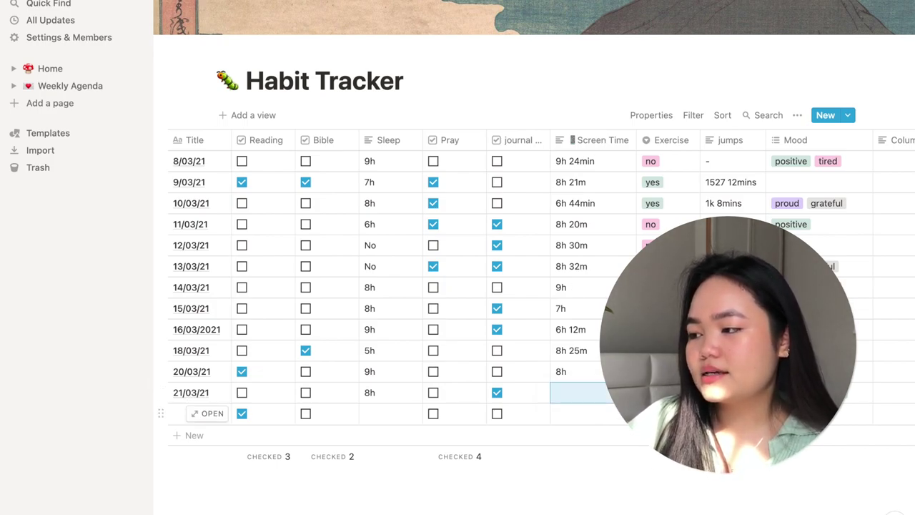
# Inspect the jumps entries for 20/03/21 and 21/03/21 and the Mood tags in the Habit Tracker, and return to Home.
pyautogui.hscroll(5, 461, 325)
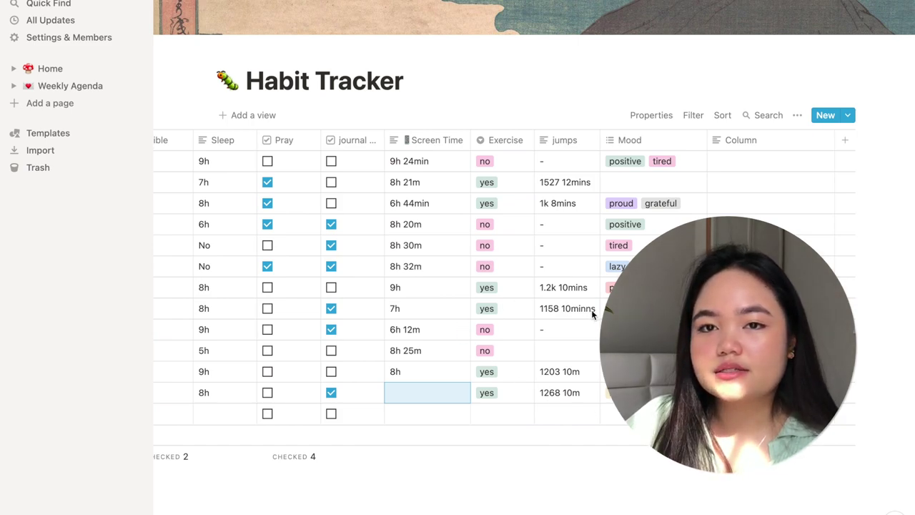
pyautogui.click(559, 372)
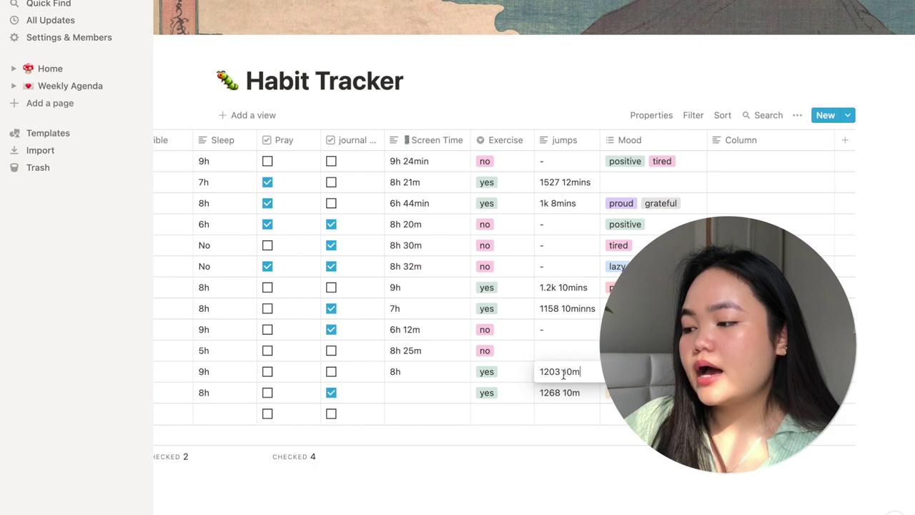
pyautogui.click(588, 397)
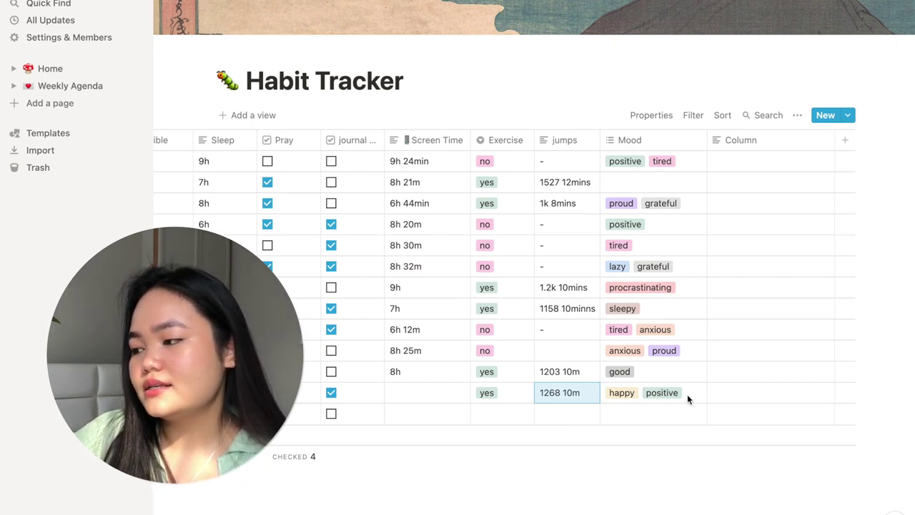
pyautogui.hscroll(-5, 683, 395)
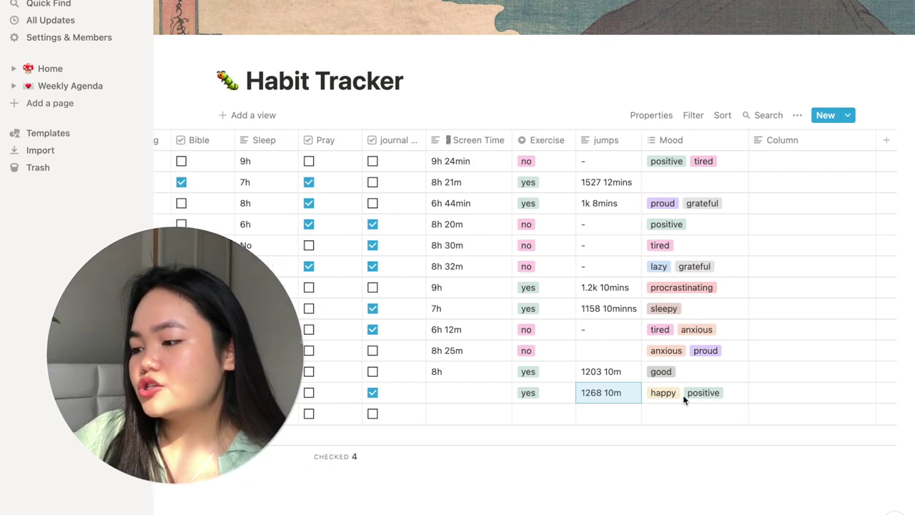
pyautogui.hscroll(5, 682, 394)
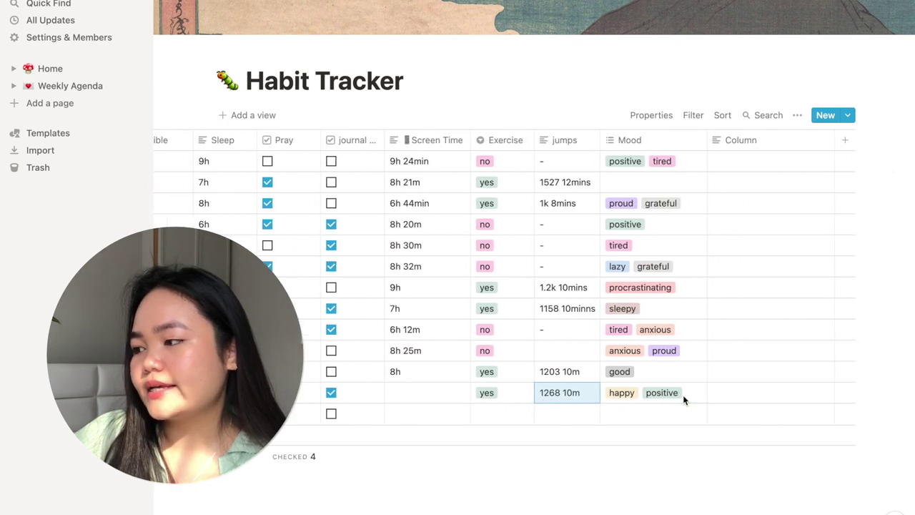
pyautogui.hscroll(-4, 683, 395)
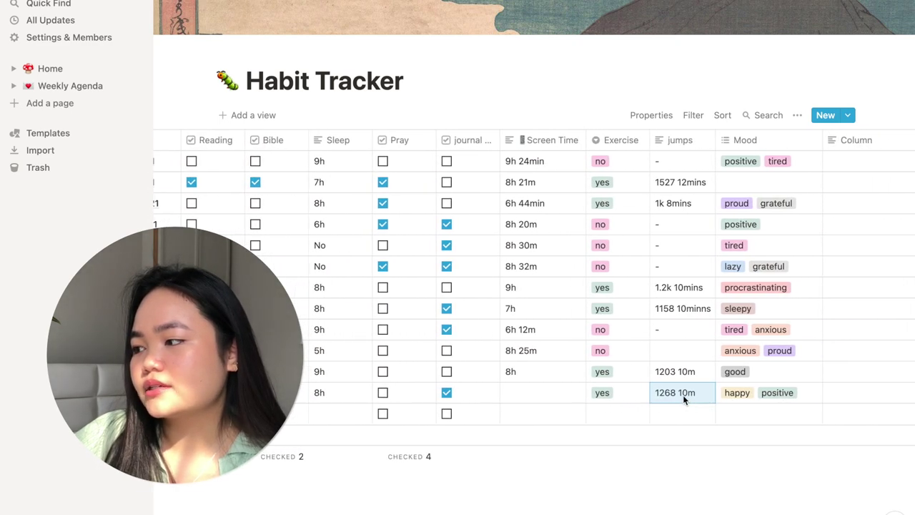
pyautogui.click(551, 288)
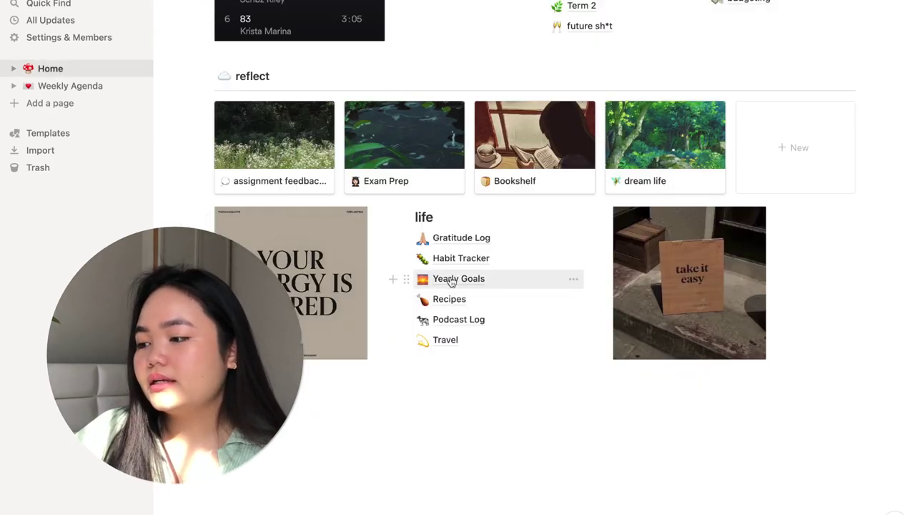
# Visit the Yearly Goals and Recipes pages from the life list and look over the recipe names and tags.
pyautogui.click(450, 277)
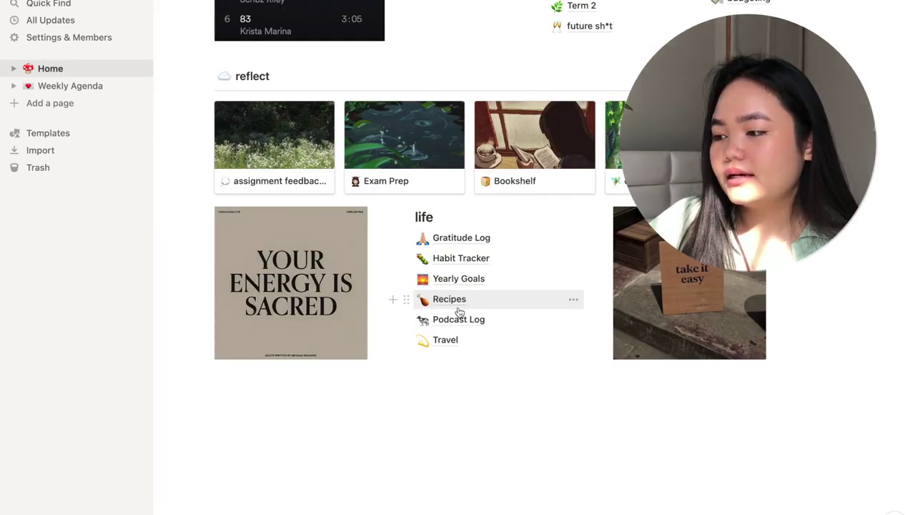
pyautogui.click(453, 301)
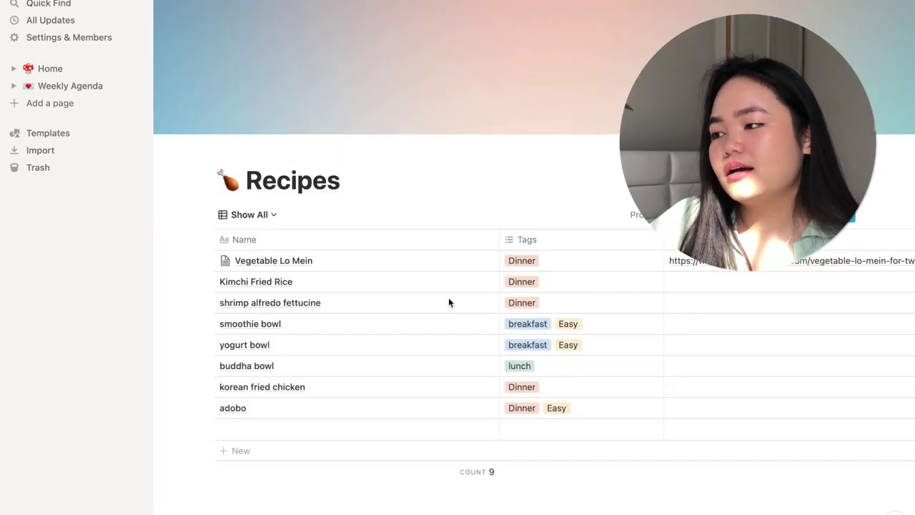
pyautogui.scroll(-2, 448, 299)
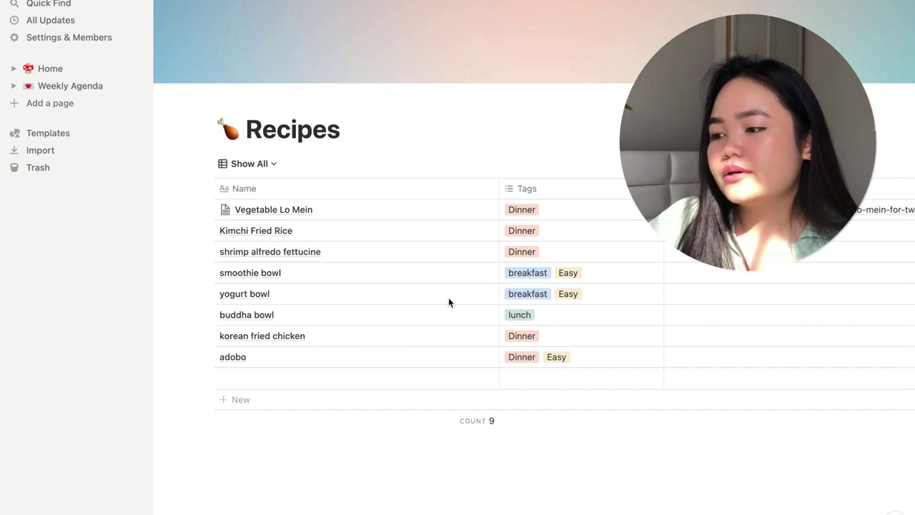
pyautogui.hscroll(2, 421, 431)
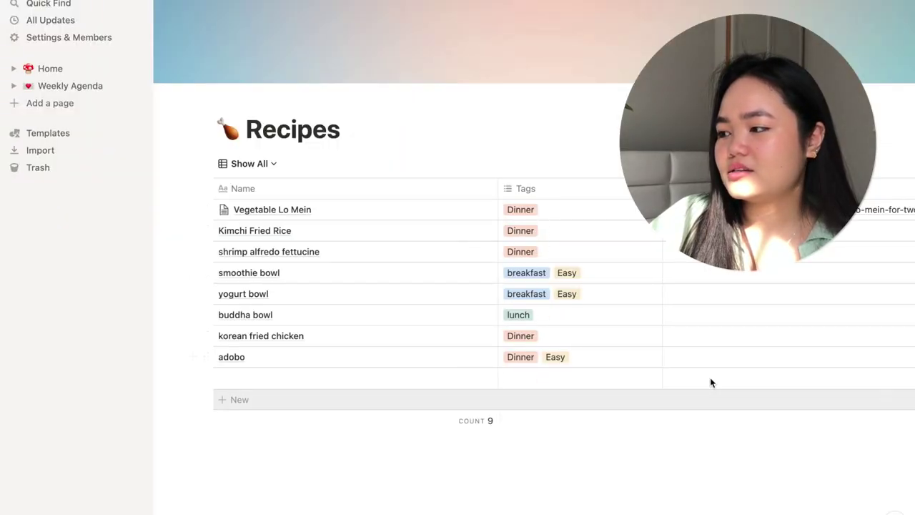
# Switch the Recipes database to the Board – By Tags view, look through its tag groups and return to Home.
pyautogui.click(258, 163)
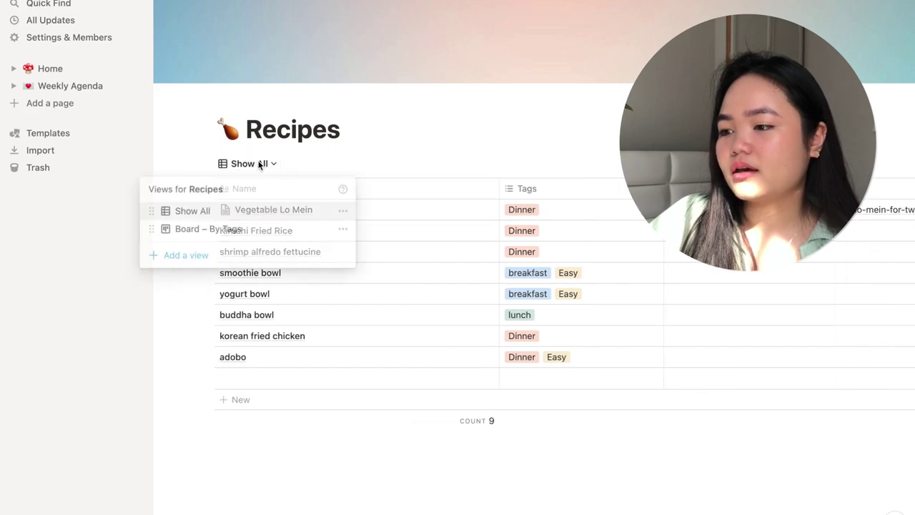
pyautogui.click(303, 229)
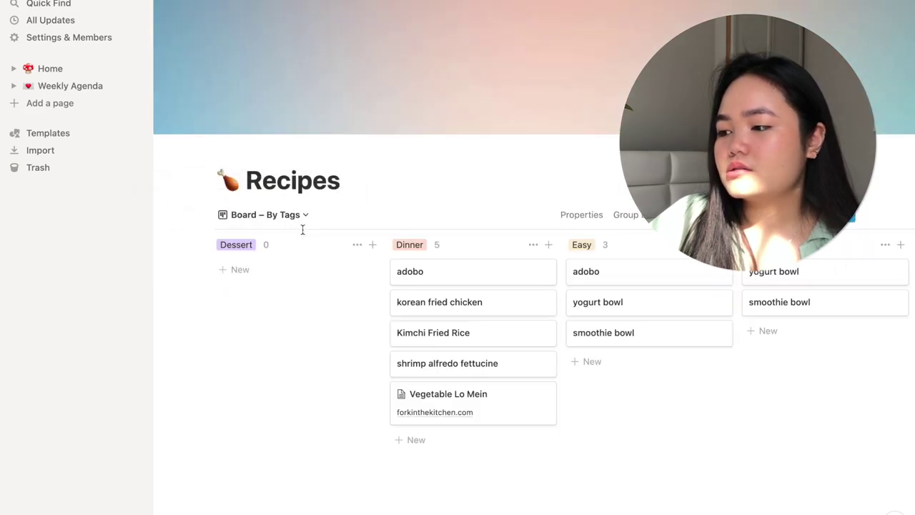
pyautogui.scroll(-1, 303, 229)
pyautogui.hscroll(5, 302, 230)
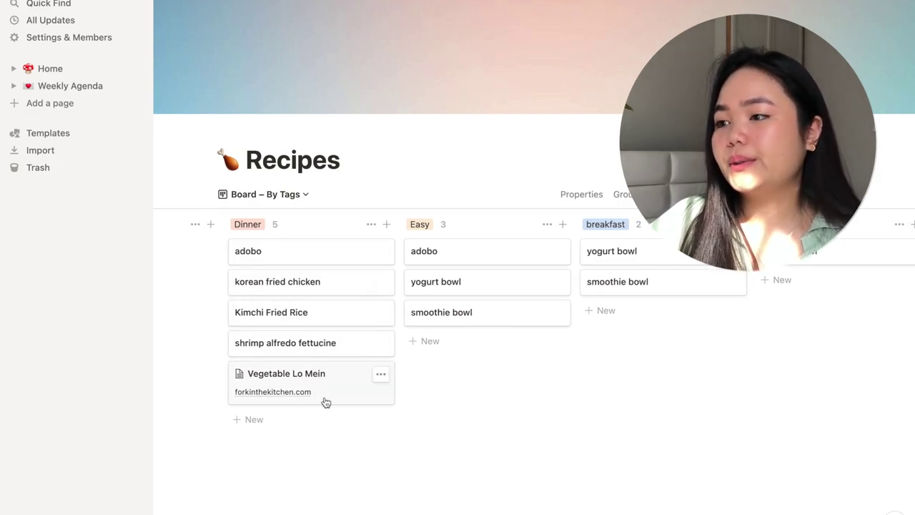
pyautogui.hscroll(-5, 326, 402)
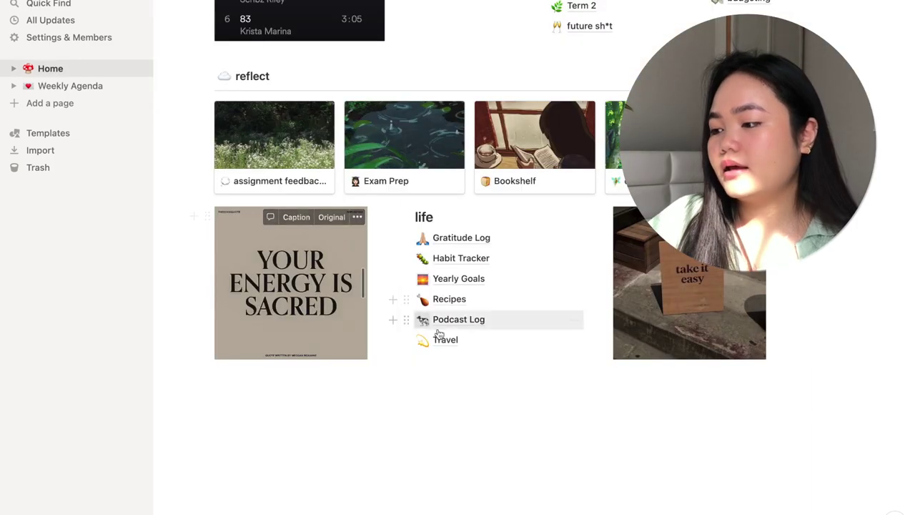
# Open Podcast Log from the life list, read its takeaways and "sh*t u should do" columns, and return to Home.
pyautogui.click(461, 321)
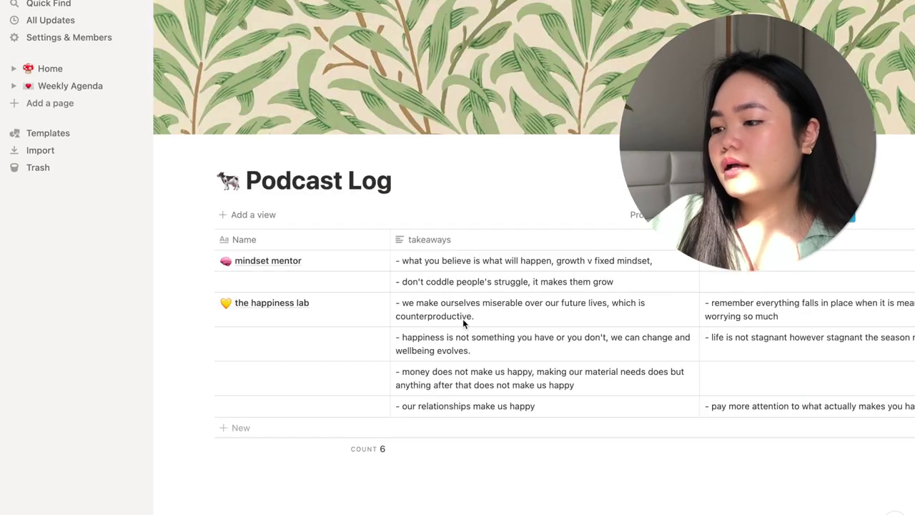
pyautogui.hscroll(4, 463, 323)
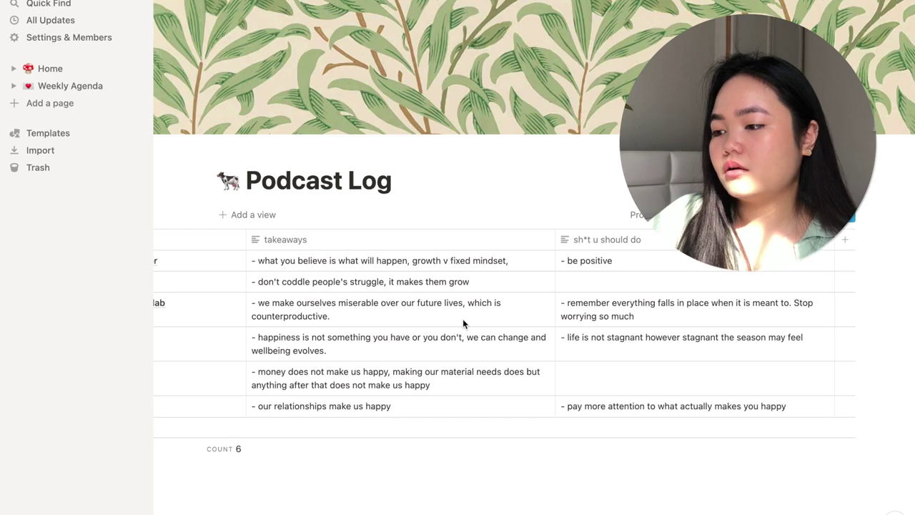
pyautogui.hscroll(-4, 463, 323)
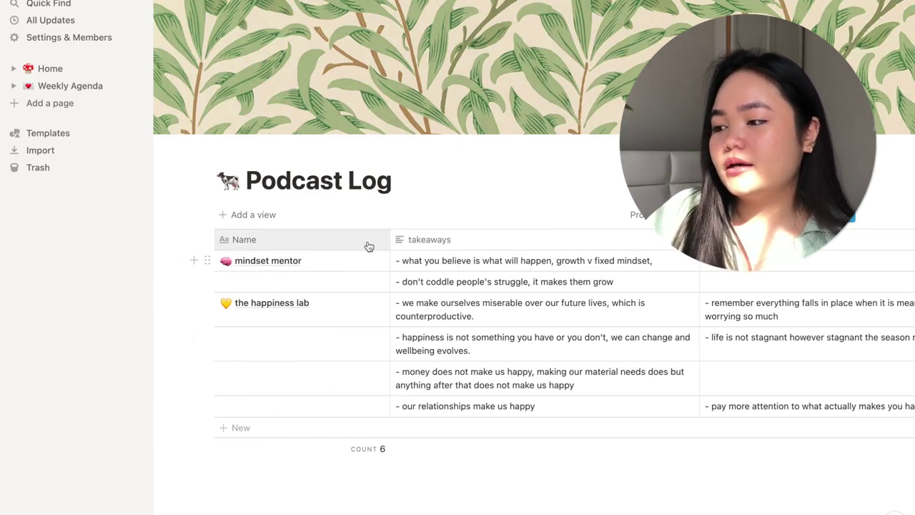
pyautogui.hscroll(4, 499, 408)
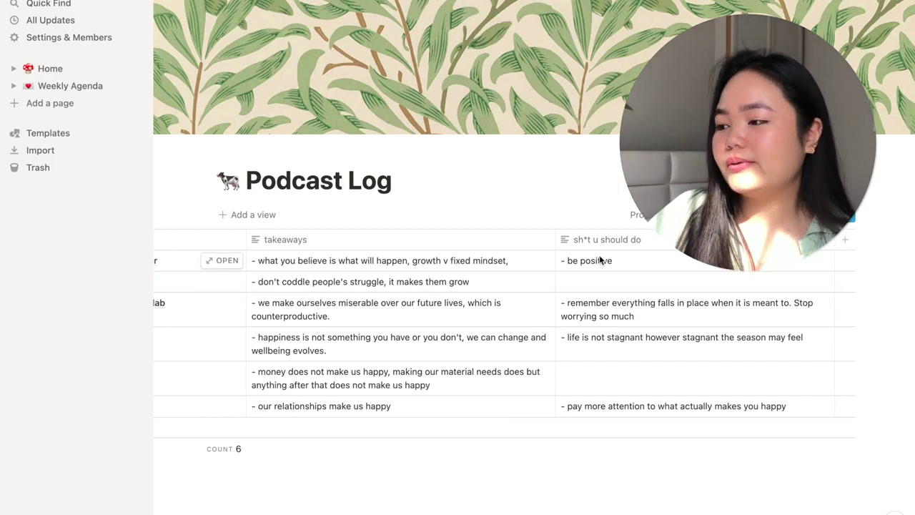
pyautogui.hscroll(-3, 614, 329)
pyautogui.press('super+bracketleft')
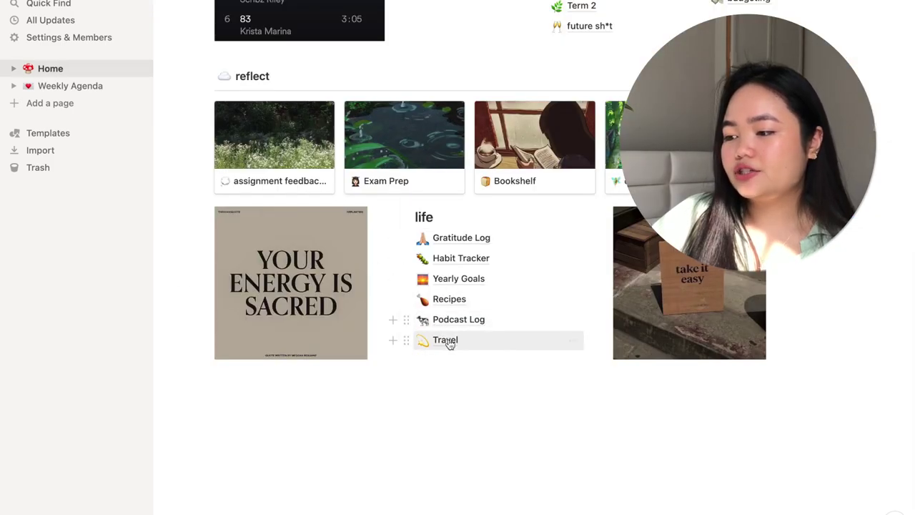
# Open Travel from the life list, look over the page and highlight the "places i wanna go" checklist.
pyautogui.click(446, 339)
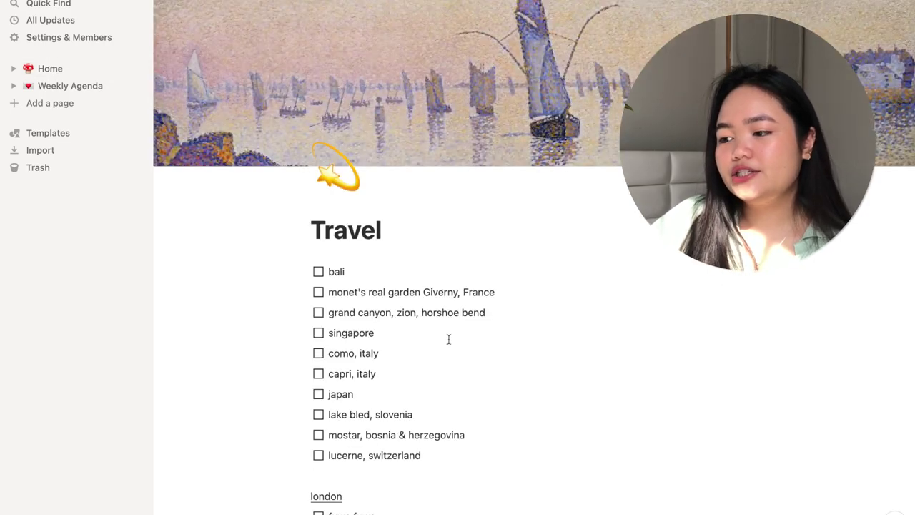
pyautogui.scroll(-2, 449, 339)
pyautogui.scroll(2, 449, 340)
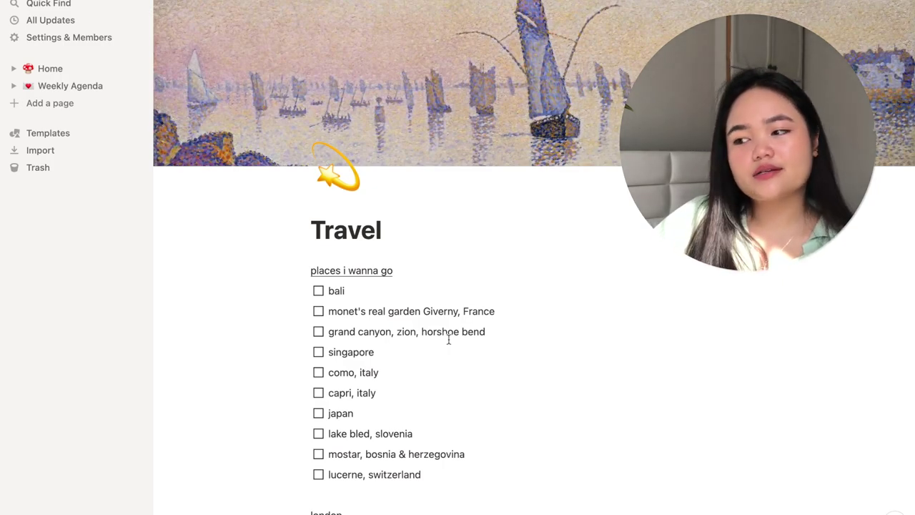
pyautogui.scroll(-5, 448, 340)
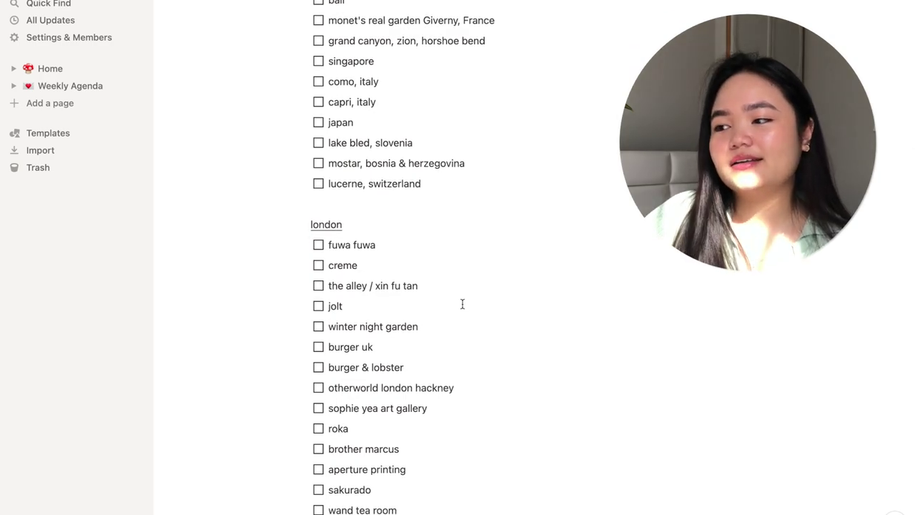
pyautogui.scroll(5, 461, 304)
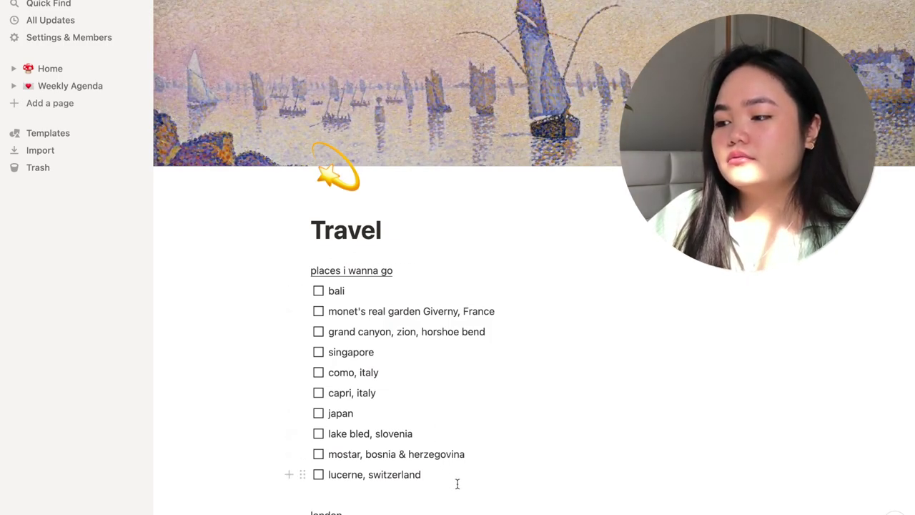
pyautogui.scroll(-3, 457, 483)
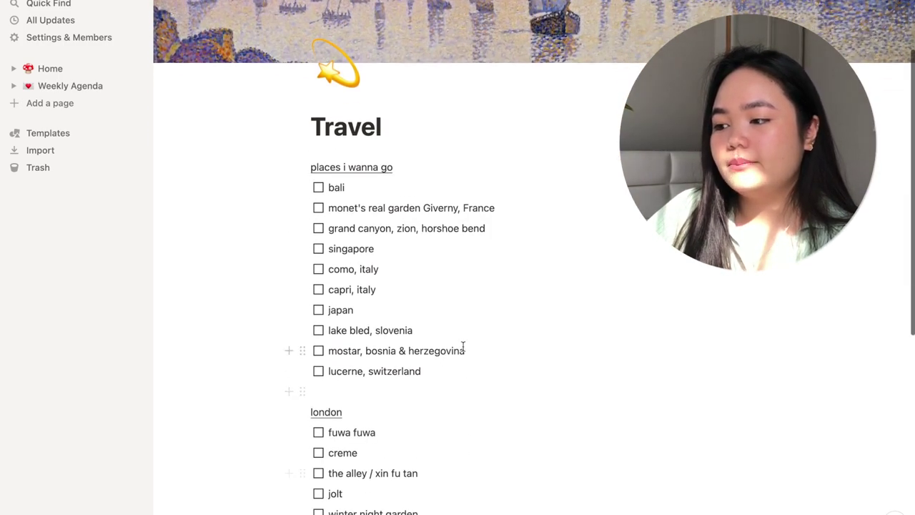
pyautogui.moveTo(470, 372); pyautogui.dragTo(301, 163)
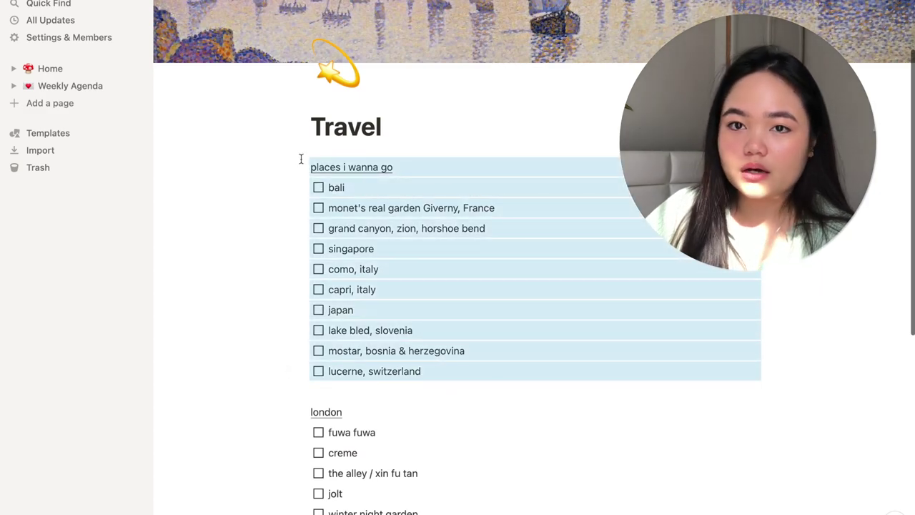
pyautogui.click(484, 391)
# Highlight and read through the london checklist on the Travel page, and return to the top of Home.
pyautogui.scroll(-10, 484, 379)
pyautogui.moveTo(483, 434); pyautogui.dragTo(283, 60)
pyautogui.click(398, 496)
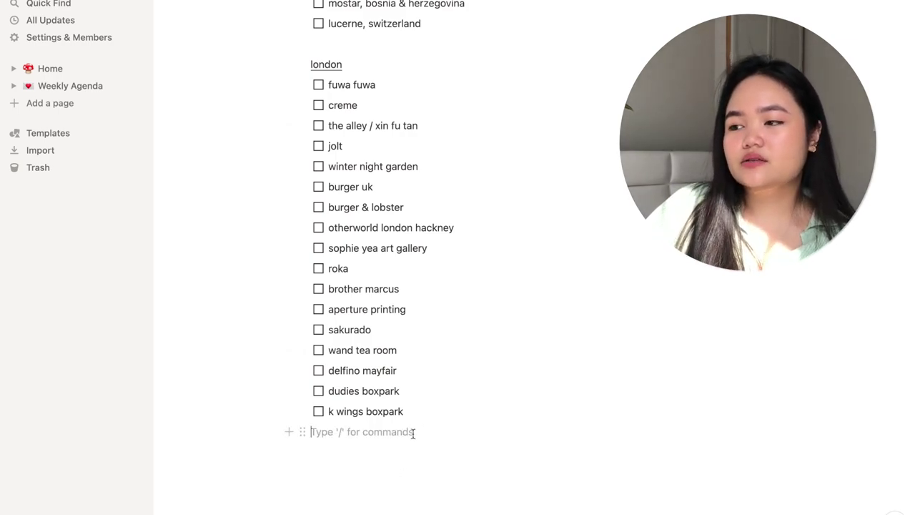
pyautogui.scroll(3, 412, 433)
pyautogui.scroll(-2, 412, 433)
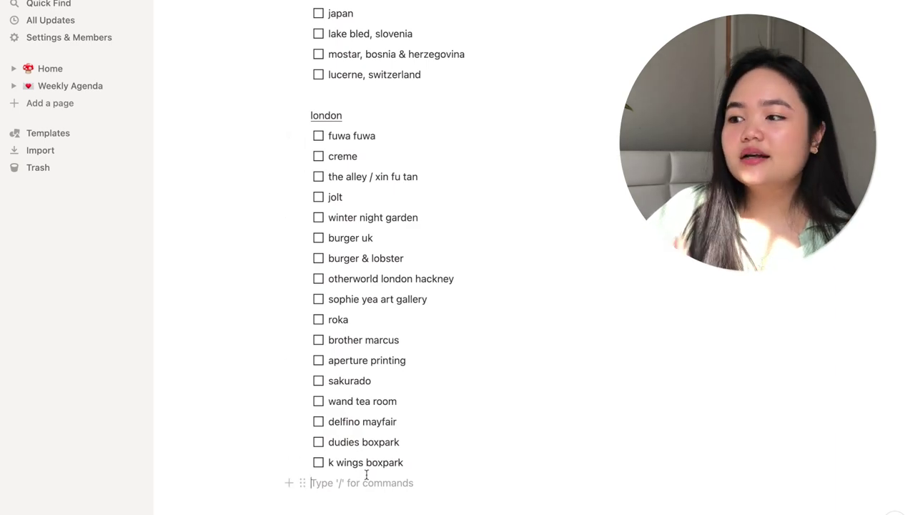
pyautogui.scroll(8, 362, 465)
pyautogui.press('super+bracketleft')
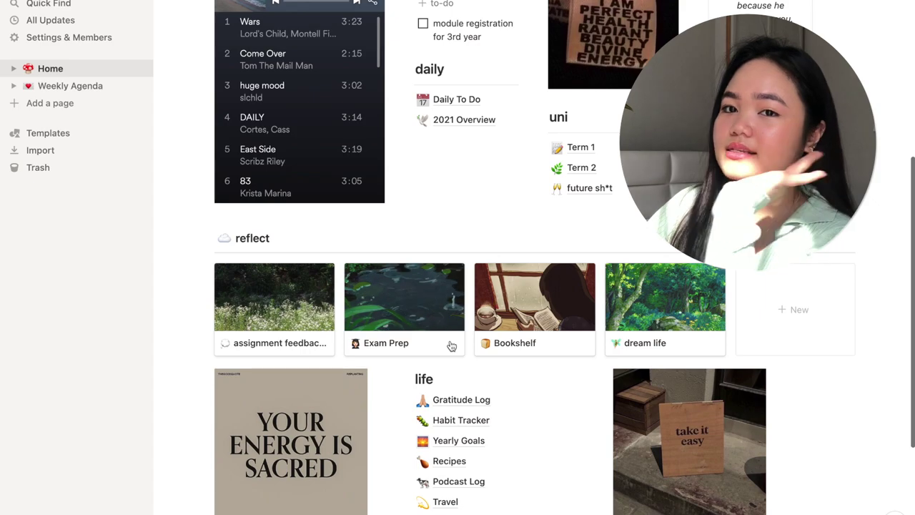
pyautogui.scroll(5, 451, 346)
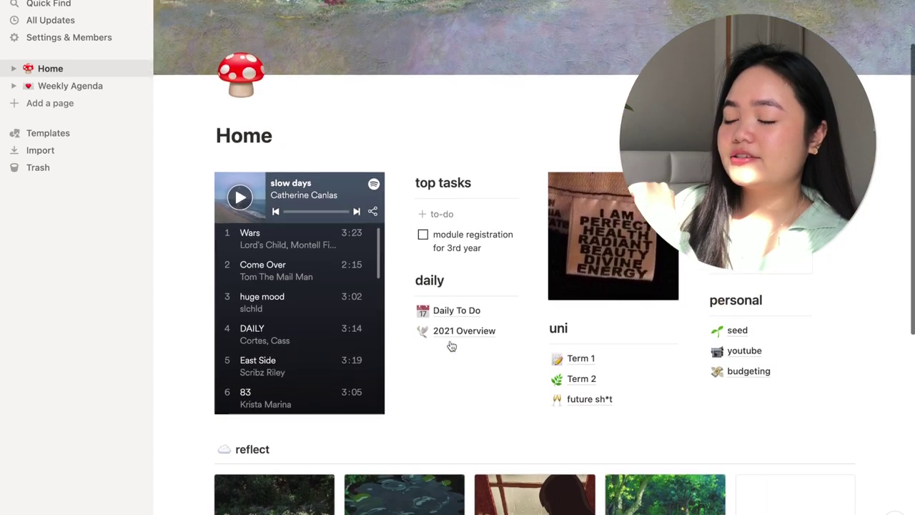
# Open the Weekly Agenda page and skim its daily sections, the Next Week list and the KEY.
pyautogui.click(59, 87)
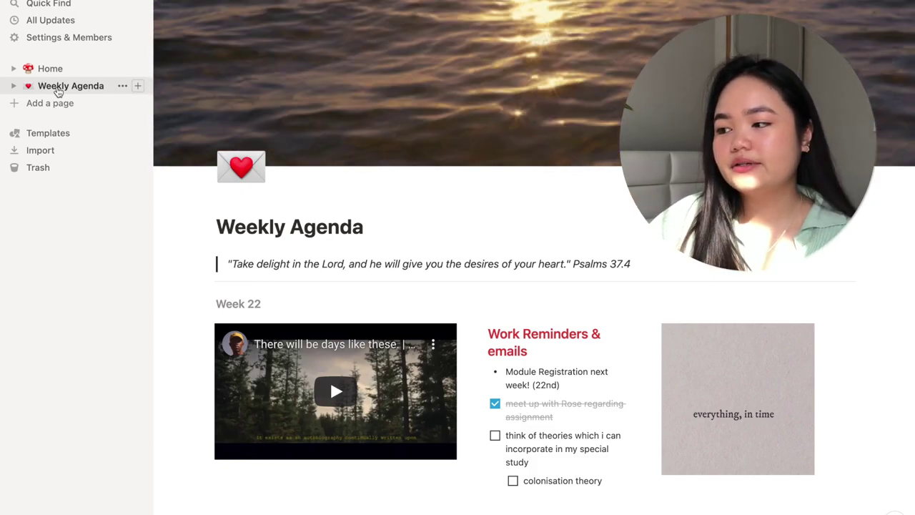
pyautogui.click(57, 89)
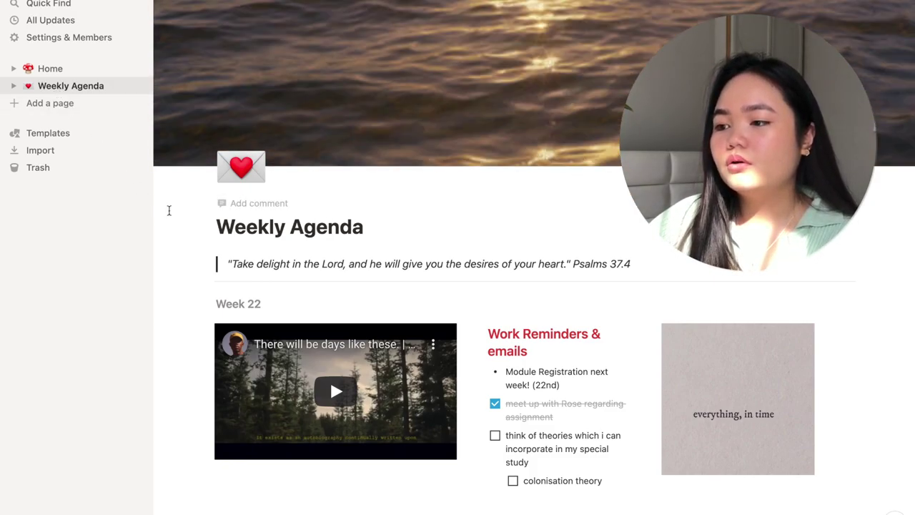
pyautogui.scroll(-6, 169, 210)
pyautogui.scroll(-12, 169, 210)
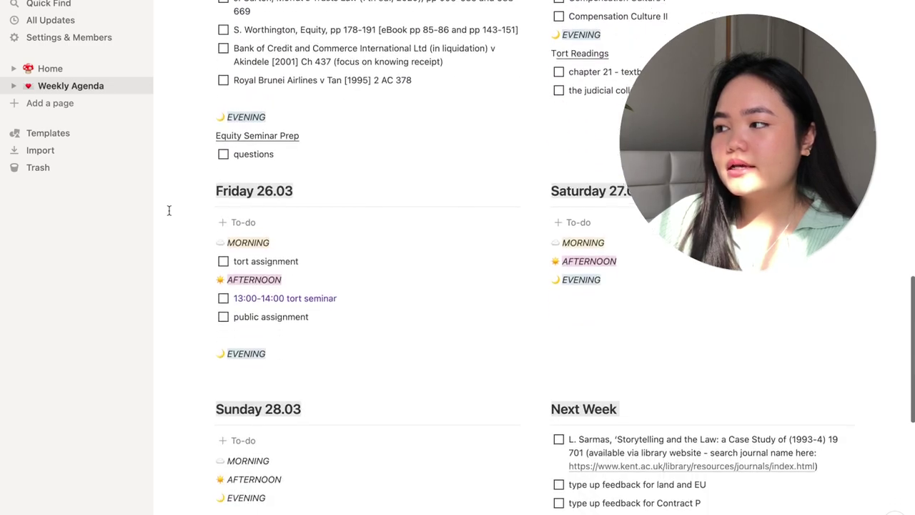
pyautogui.scroll(-2, 170, 210)
pyautogui.scroll(10, 170, 210)
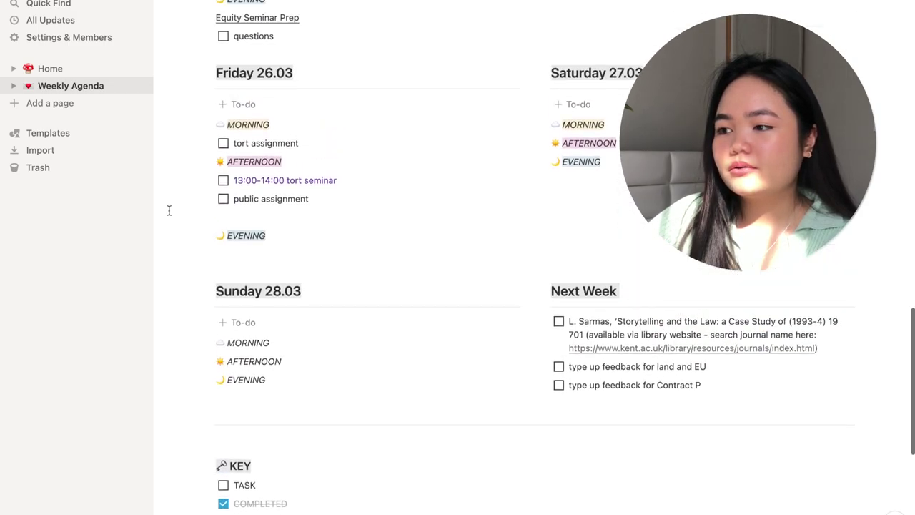
pyautogui.scroll(5, 169, 210)
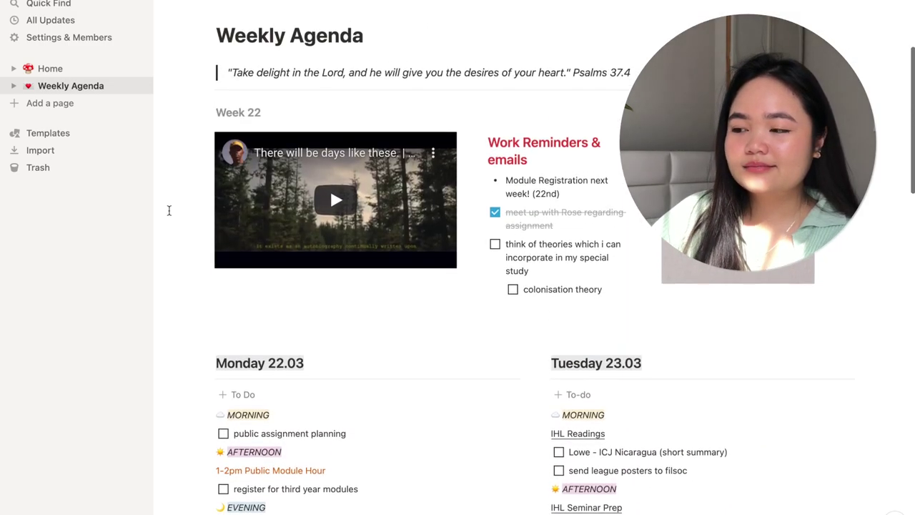
pyautogui.scroll(3, 169, 210)
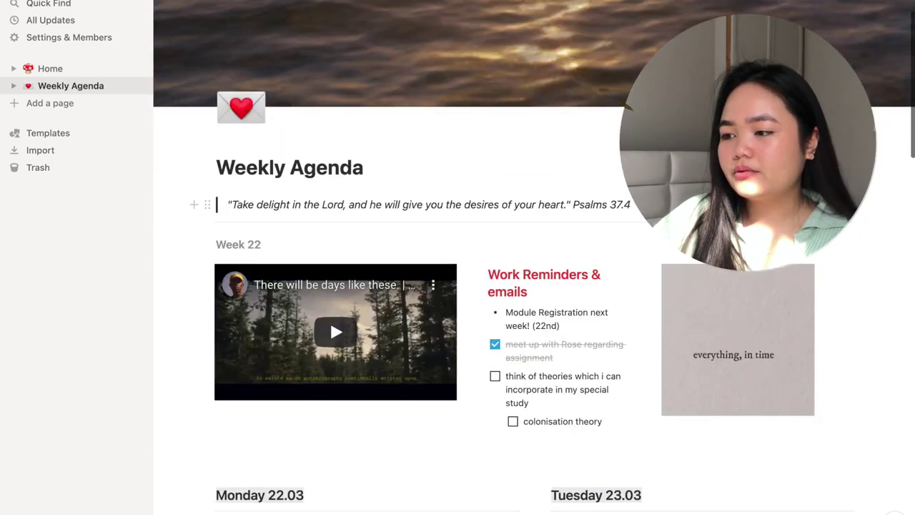
# Highlight the Psalms 37.4 quote and inspect the Week 22 heading on the Weekly Agenda page.
pyautogui.moveTo(630, 204); pyautogui.dragTo(223, 205)
pyautogui.click(324, 246)
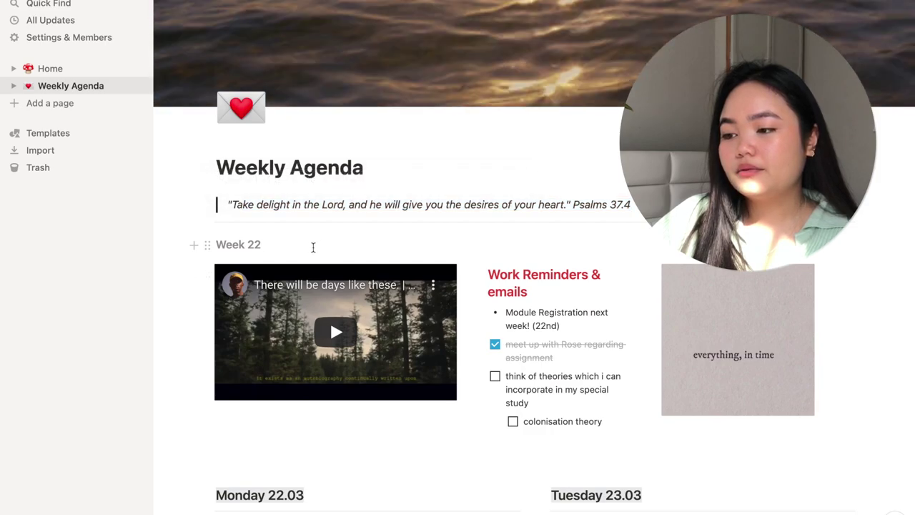
pyautogui.scroll(-1, 317, 247)
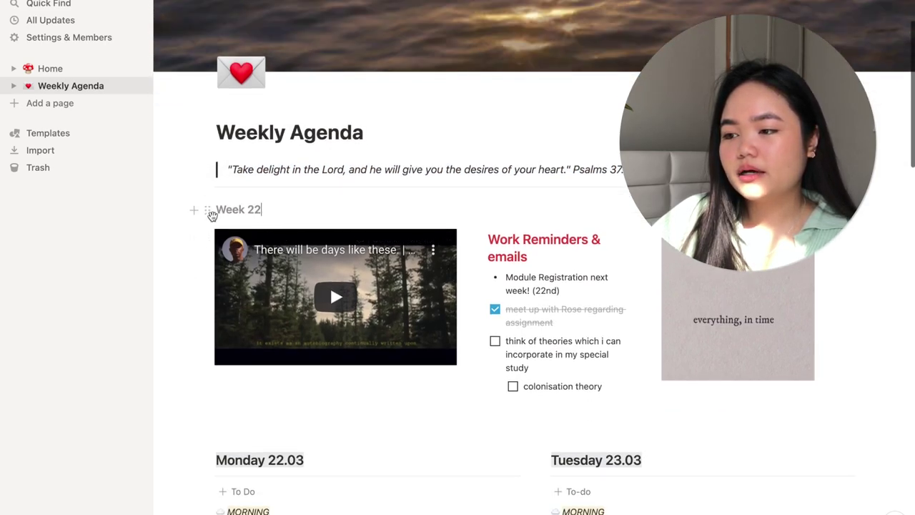
pyautogui.moveTo(210, 214); pyautogui.dragTo(262, 210)
pyautogui.click(259, 210)
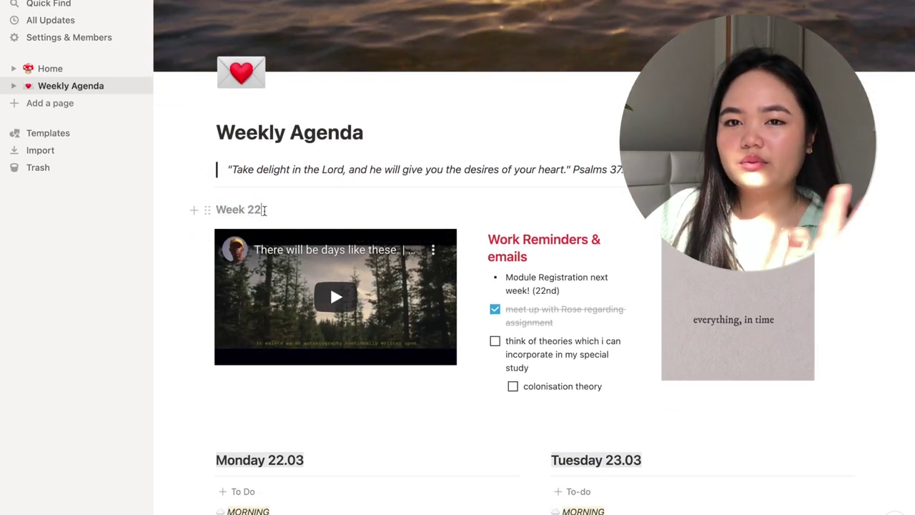
pyautogui.scroll(-2, 264, 210)
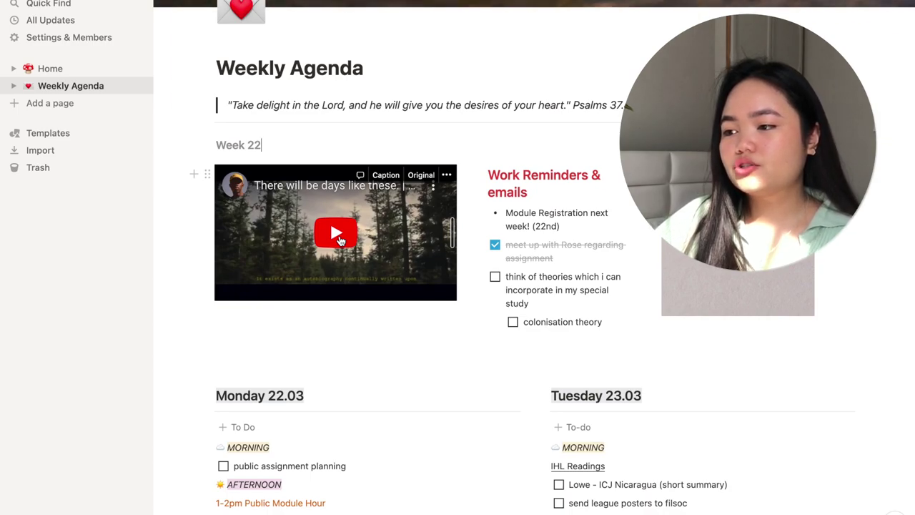
# Play a few seconds of the embedded "There will be days like these." video under Week 22 and pause it.
pyautogui.click(340, 240)
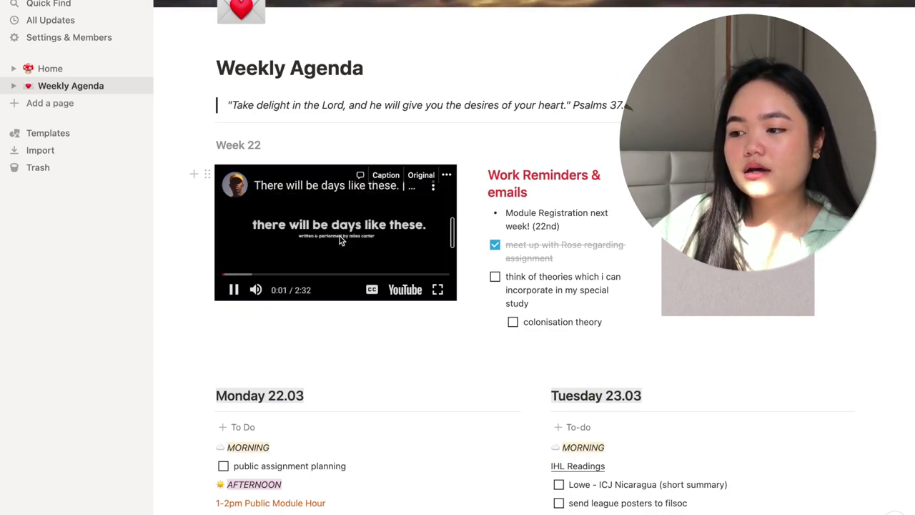
pyautogui.moveTo(261, 296)
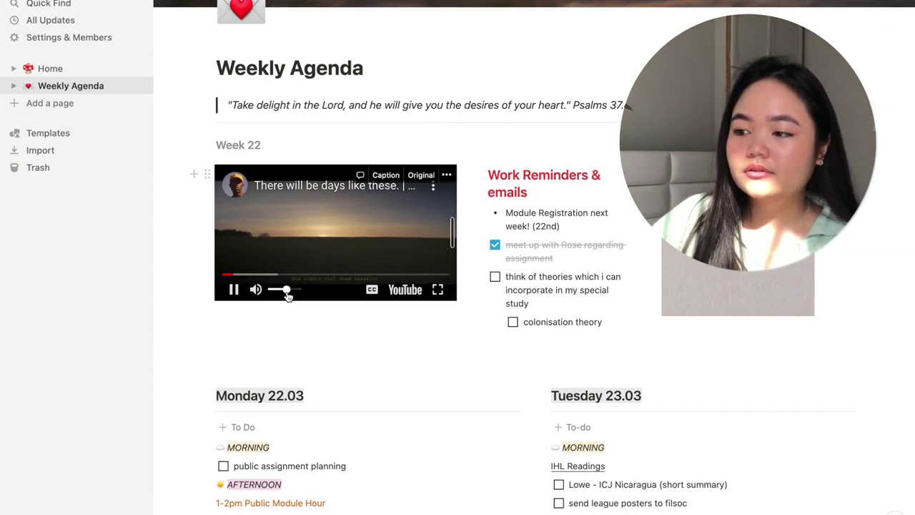
pyautogui.click(234, 290)
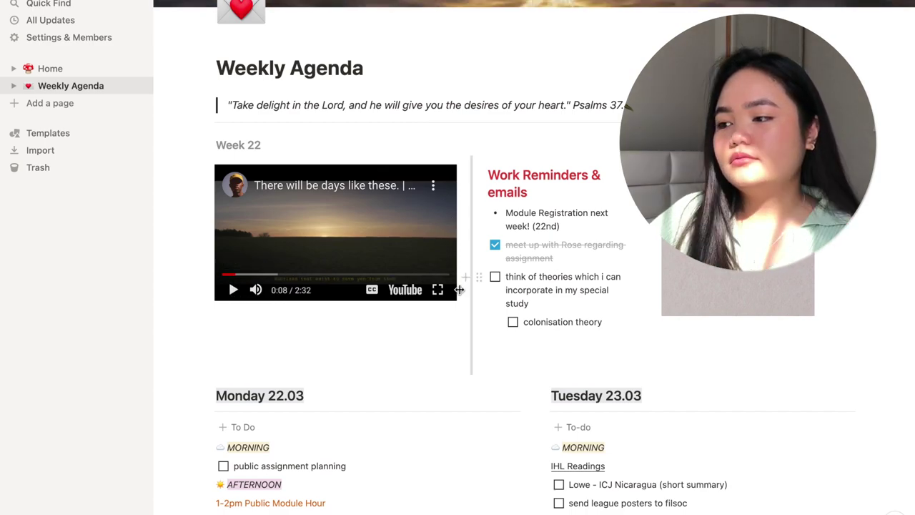
pyautogui.click(233, 289)
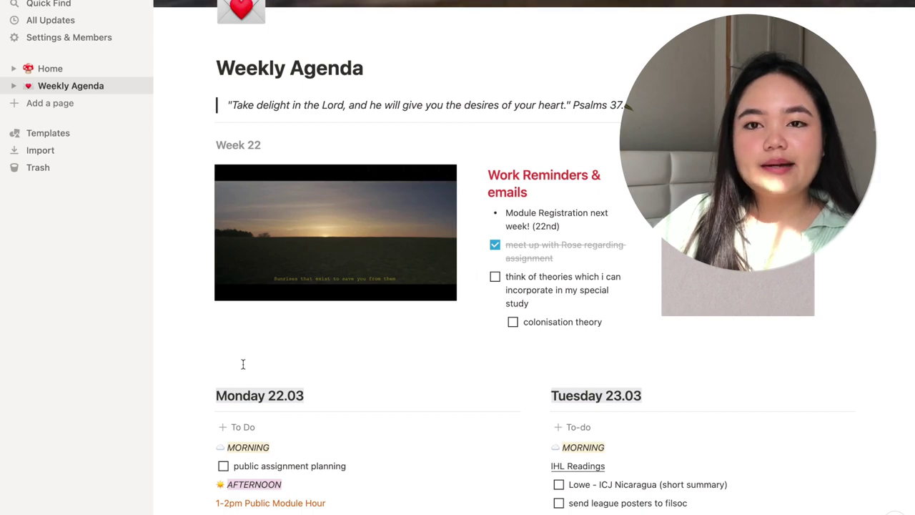
pyautogui.moveTo(231, 293)
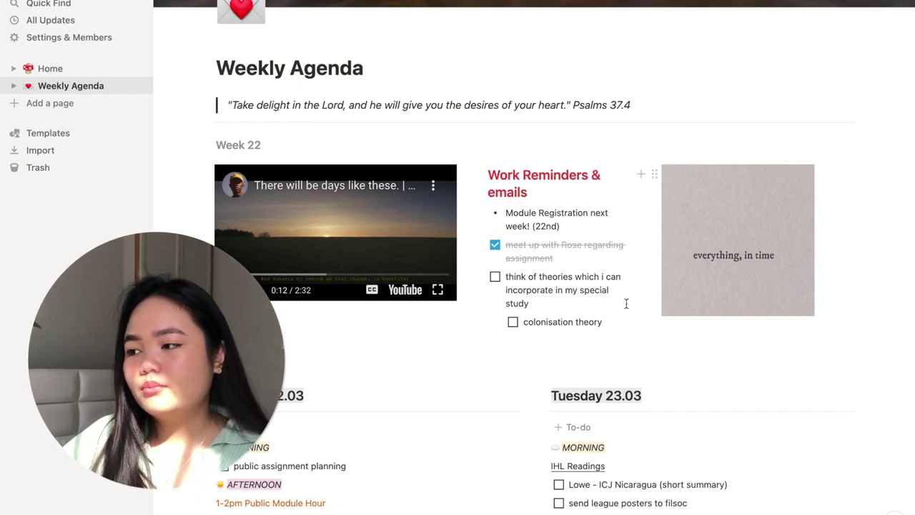
# Untick the completed assignment meet-up under Work Reminders & emails, and tick it again.
pyautogui.scroll(-1, 582, 240)
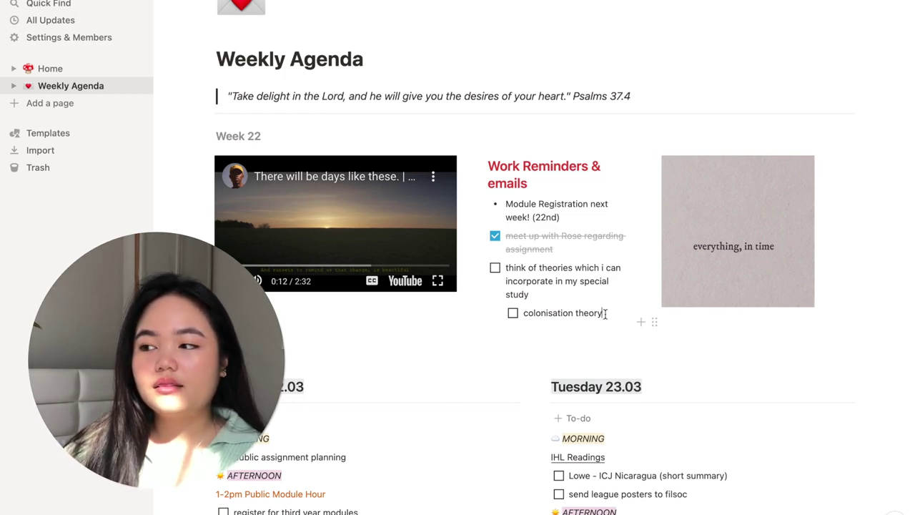
pyautogui.scroll(-1, 604, 313)
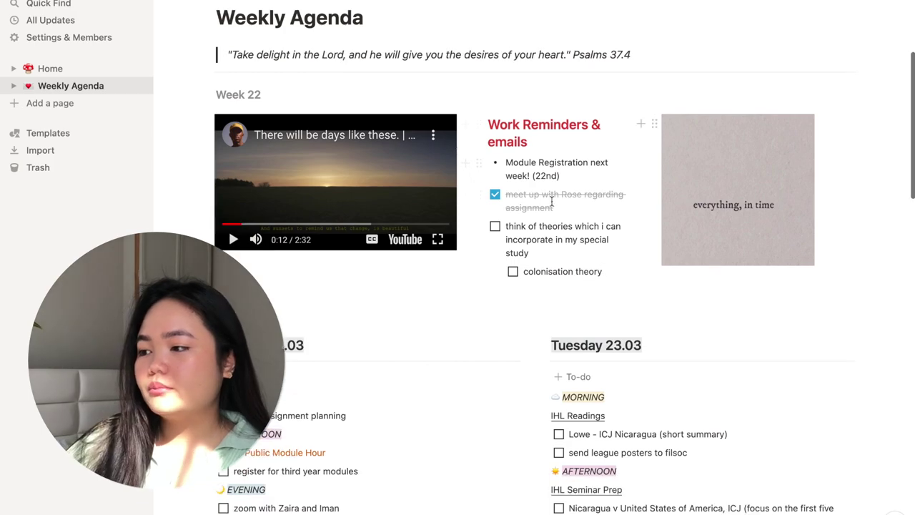
pyautogui.click(494, 195)
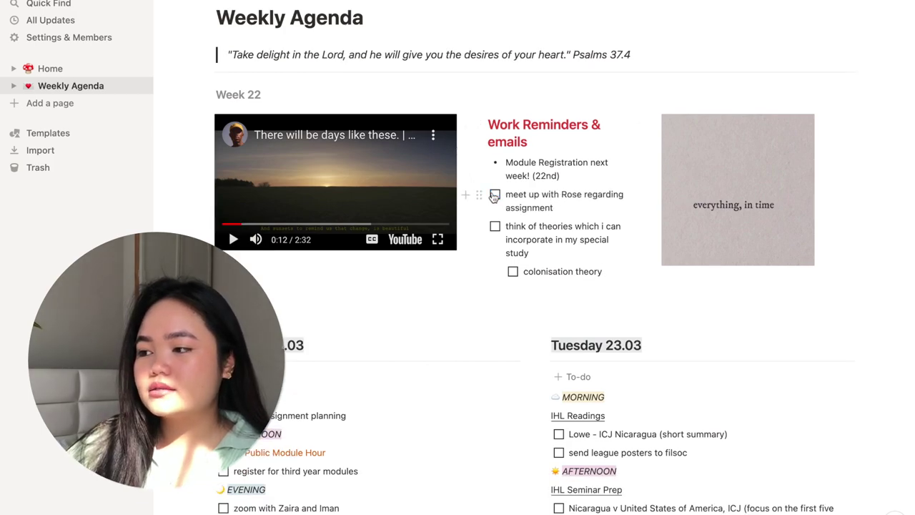
pyautogui.click(494, 196)
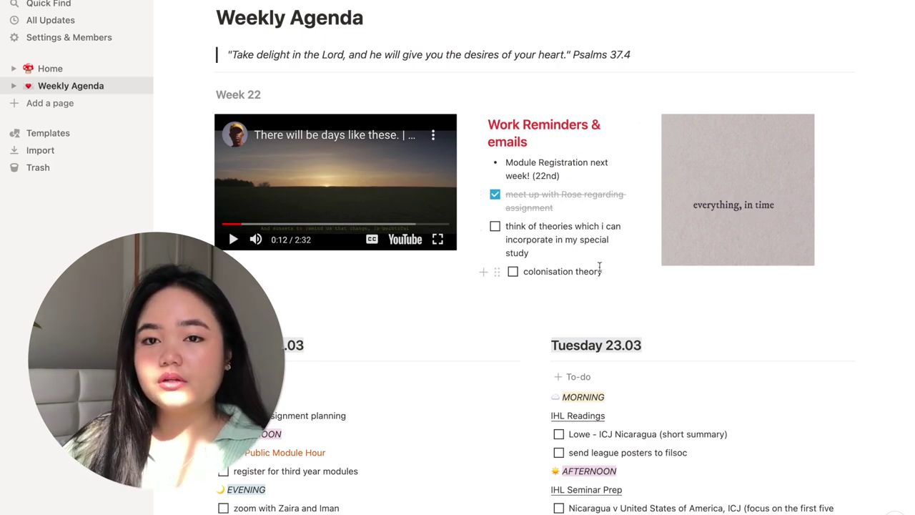
# Look through the Weekly Agenda's day-by-day to-do lists and their morning, afternoon and evening sections, and return to Monday 22.03.
pyautogui.scroll(-5, 599, 267)
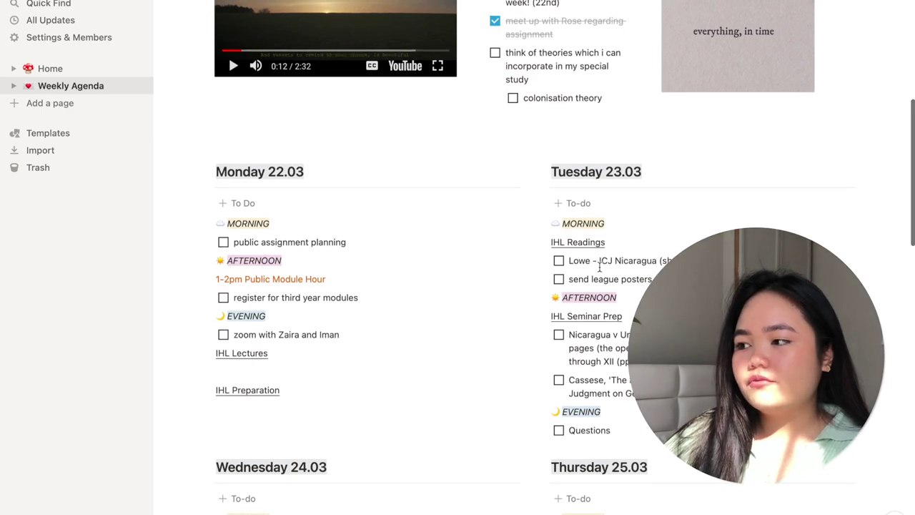
pyautogui.scroll(-10, 599, 267)
pyautogui.scroll(-8, 599, 267)
pyautogui.scroll(-2, 599, 266)
pyautogui.scroll(15, 599, 266)
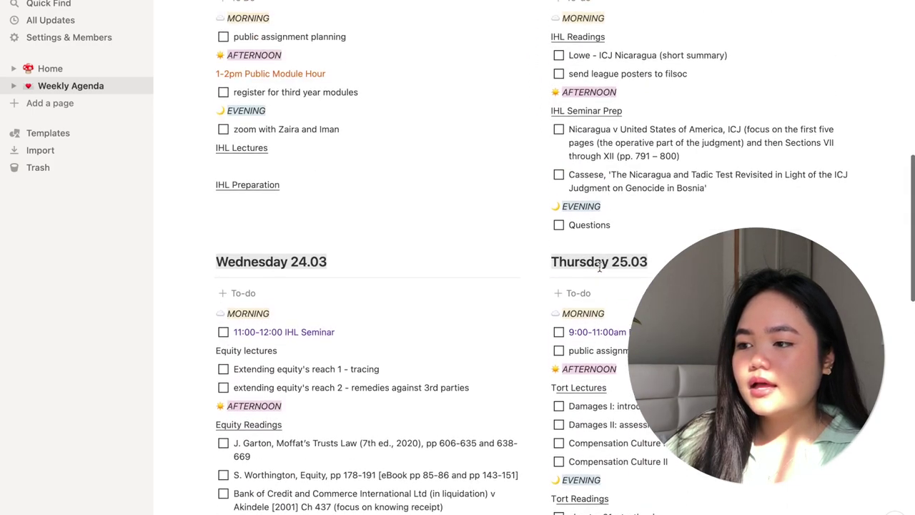
pyautogui.scroll(4, 599, 267)
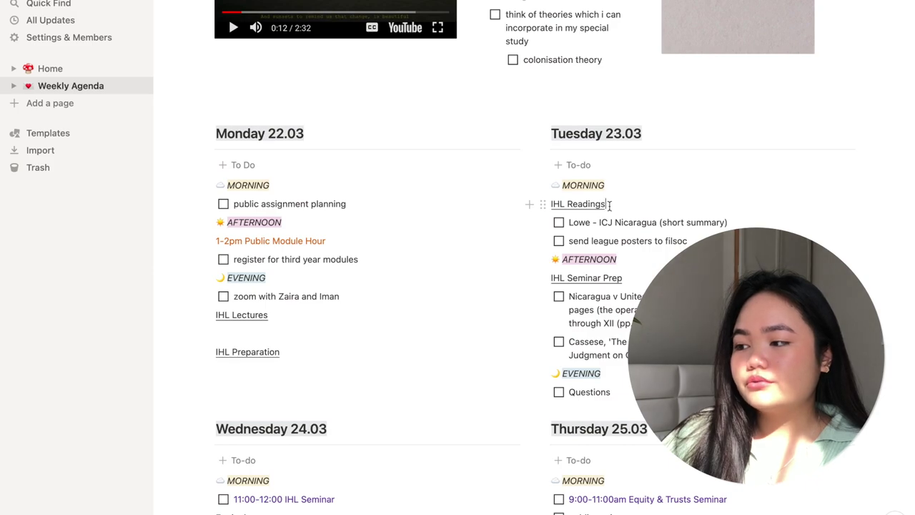
# Highlight IHL Readings and IHL Seminar Prep under Tuesday 23.03 and the 11:00-12:00 IHL Seminar under Wednesday 24.03.
pyautogui.moveTo(609, 205); pyautogui.dragTo(537, 205)
pyautogui.moveTo(624, 278); pyautogui.dragTo(543, 279)
pyautogui.scroll(-5, 607, 271)
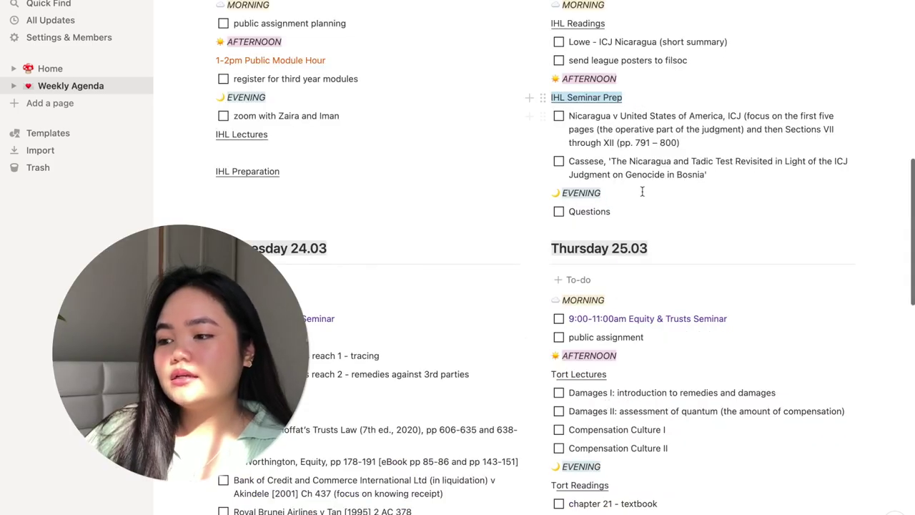
pyautogui.scroll(-2, 628, 186)
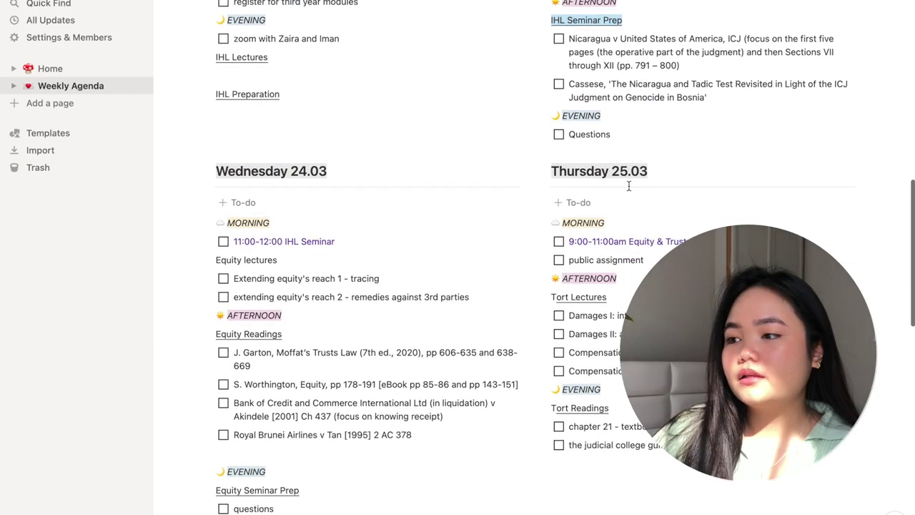
pyautogui.scroll(1, 628, 186)
pyautogui.moveTo(353, 285); pyautogui.dragTo(164, 280)
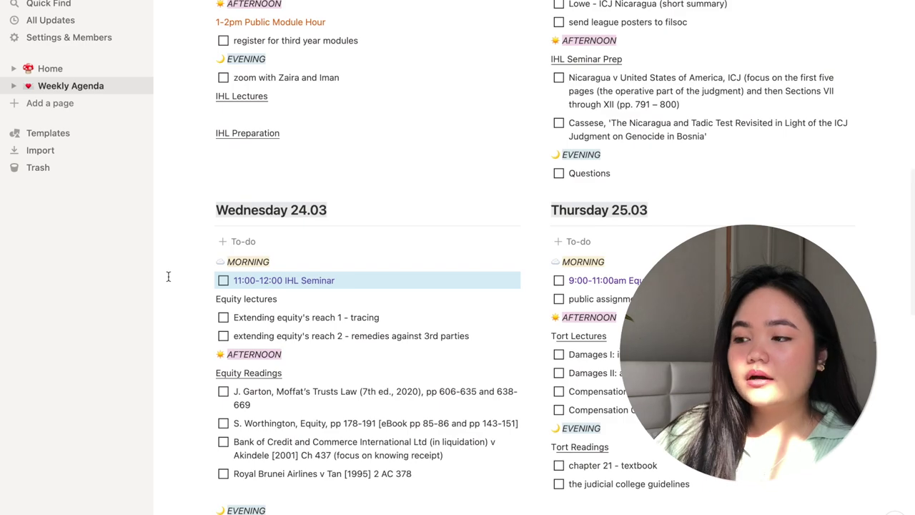
# Clear the highlight on Wednesday's IHL Seminar and review the Monday 22.03 to Thursday 25.03 to-do lists.
pyautogui.click(361, 278)
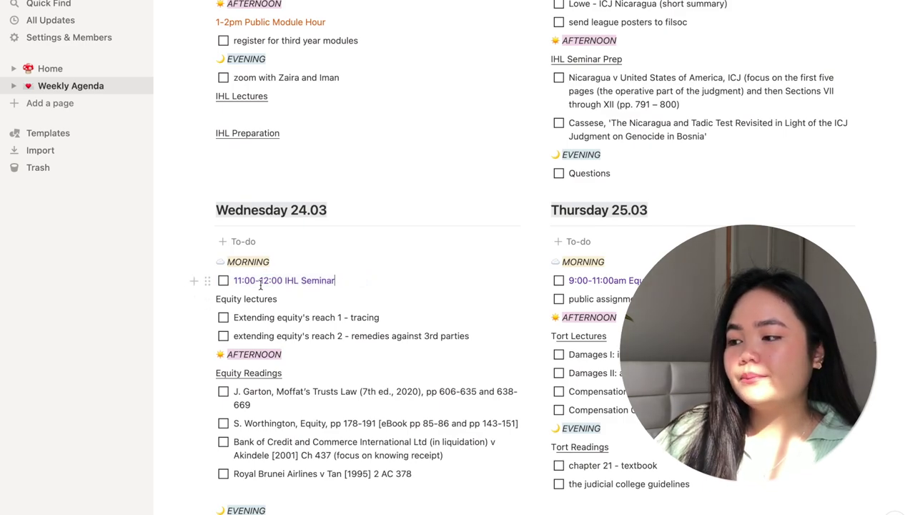
pyautogui.scroll(2, 483, 268)
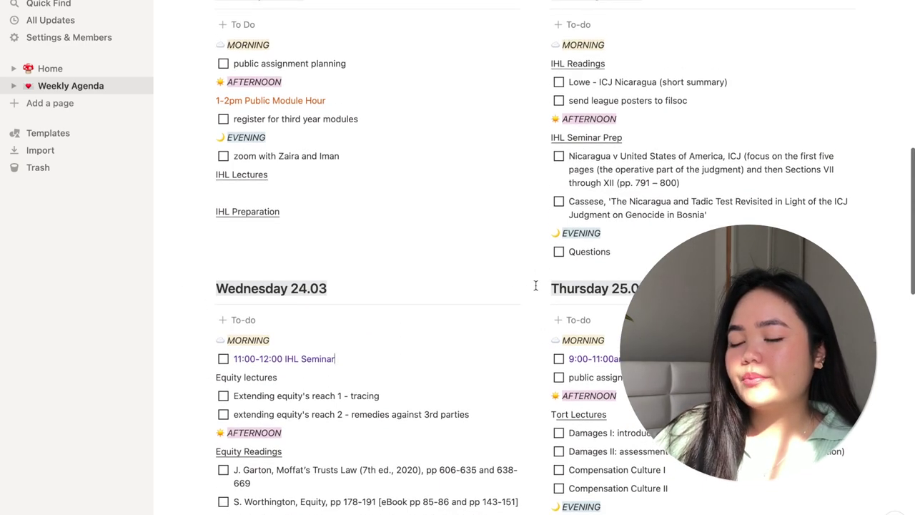
pyautogui.scroll(3, 543, 264)
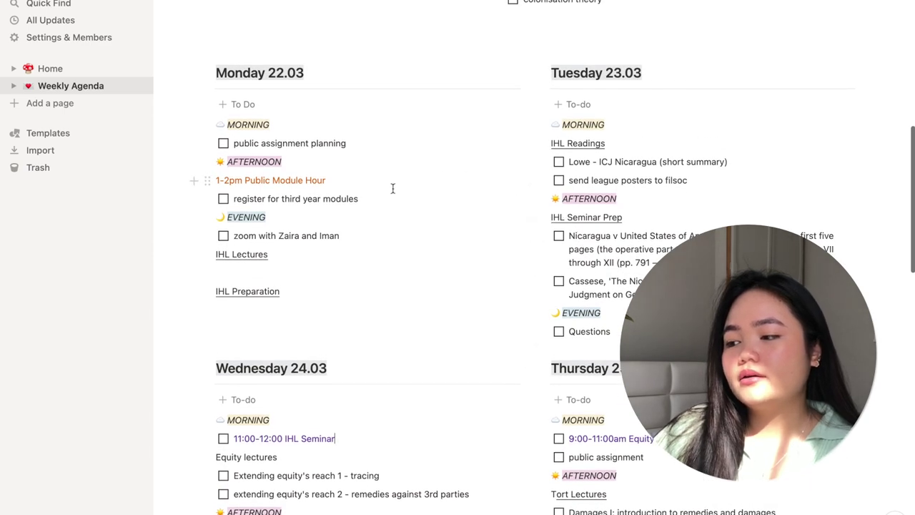
pyautogui.scroll(-3, 392, 188)
pyautogui.scroll(-4, 392, 188)
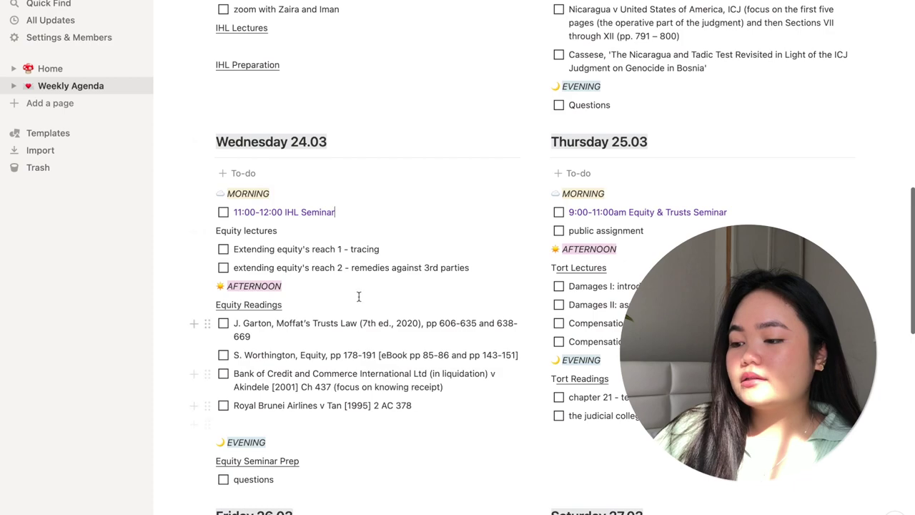
pyautogui.scroll(4, 354, 295)
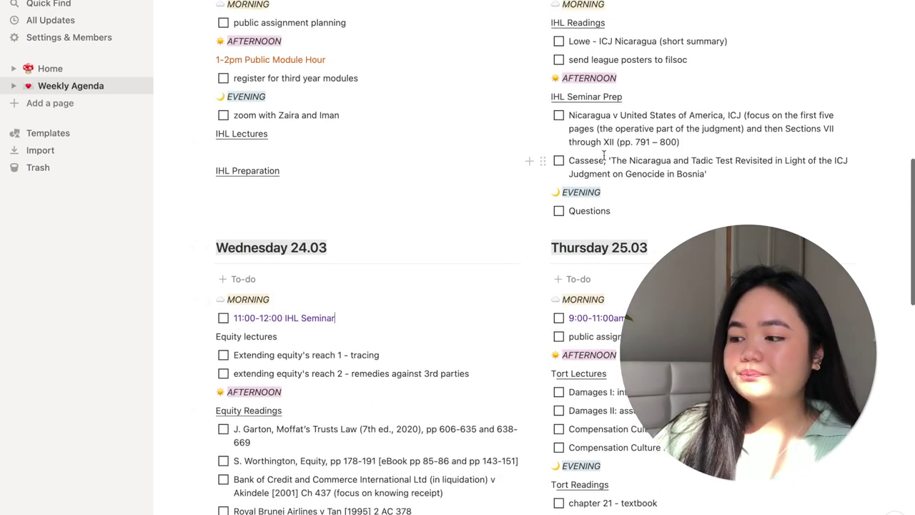
pyautogui.scroll(-6, 355, 295)
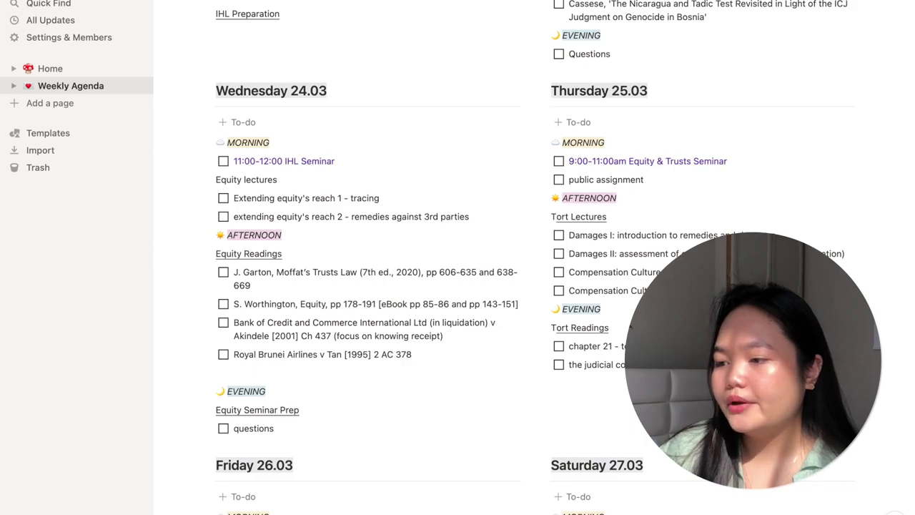
# Move the Bank of Credit and Commerce v Akindele and Royal Brunei Airlines v Tan readings from Wednesday to Thursday morning, below public assignment.
pyautogui.scroll(5, 414, 274)
pyautogui.scroll(-3, 428, 357)
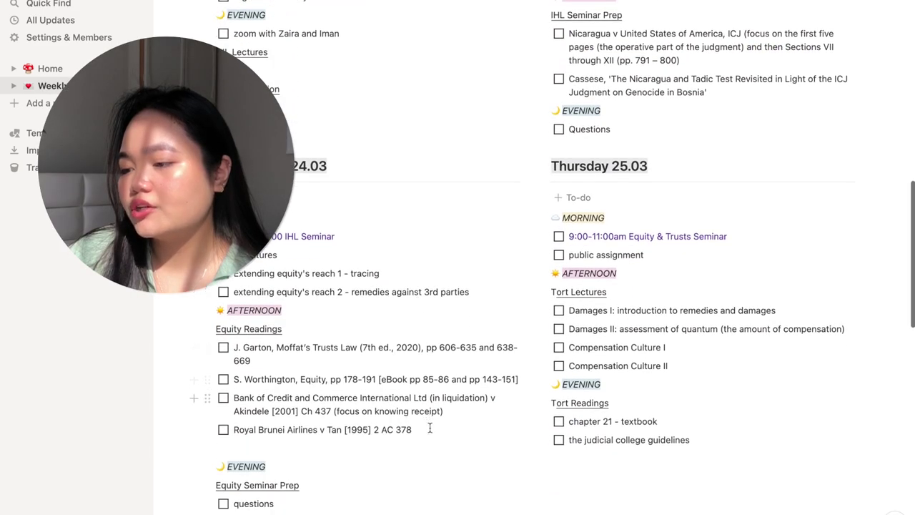
pyautogui.moveTo(432, 436); pyautogui.dragTo(556, 264)
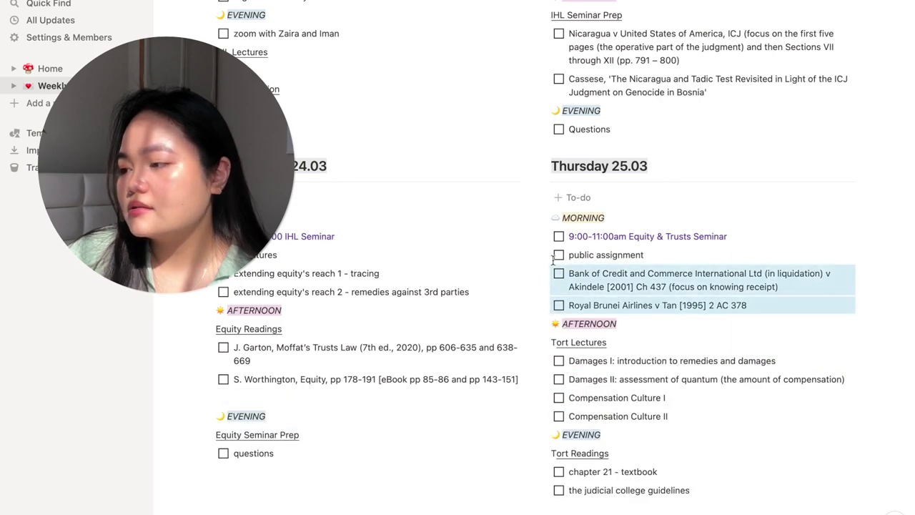
pyautogui.scroll(-1, 550, 279)
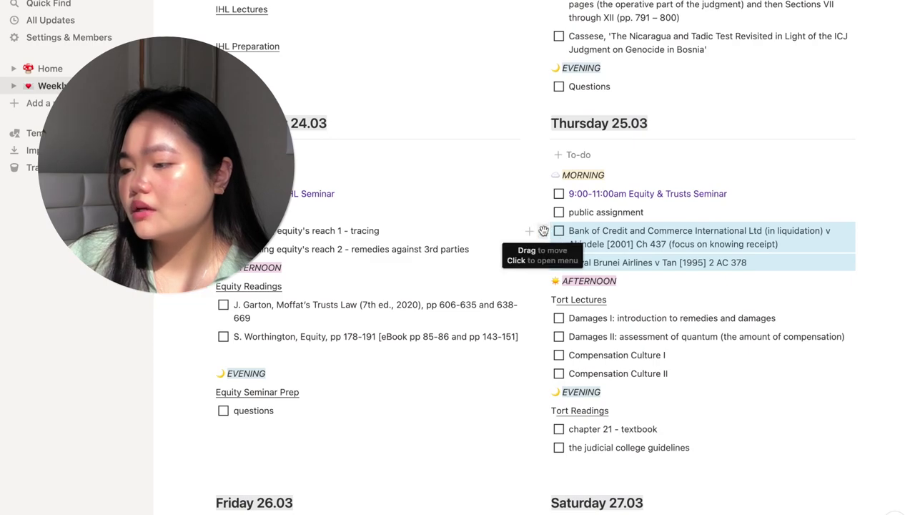